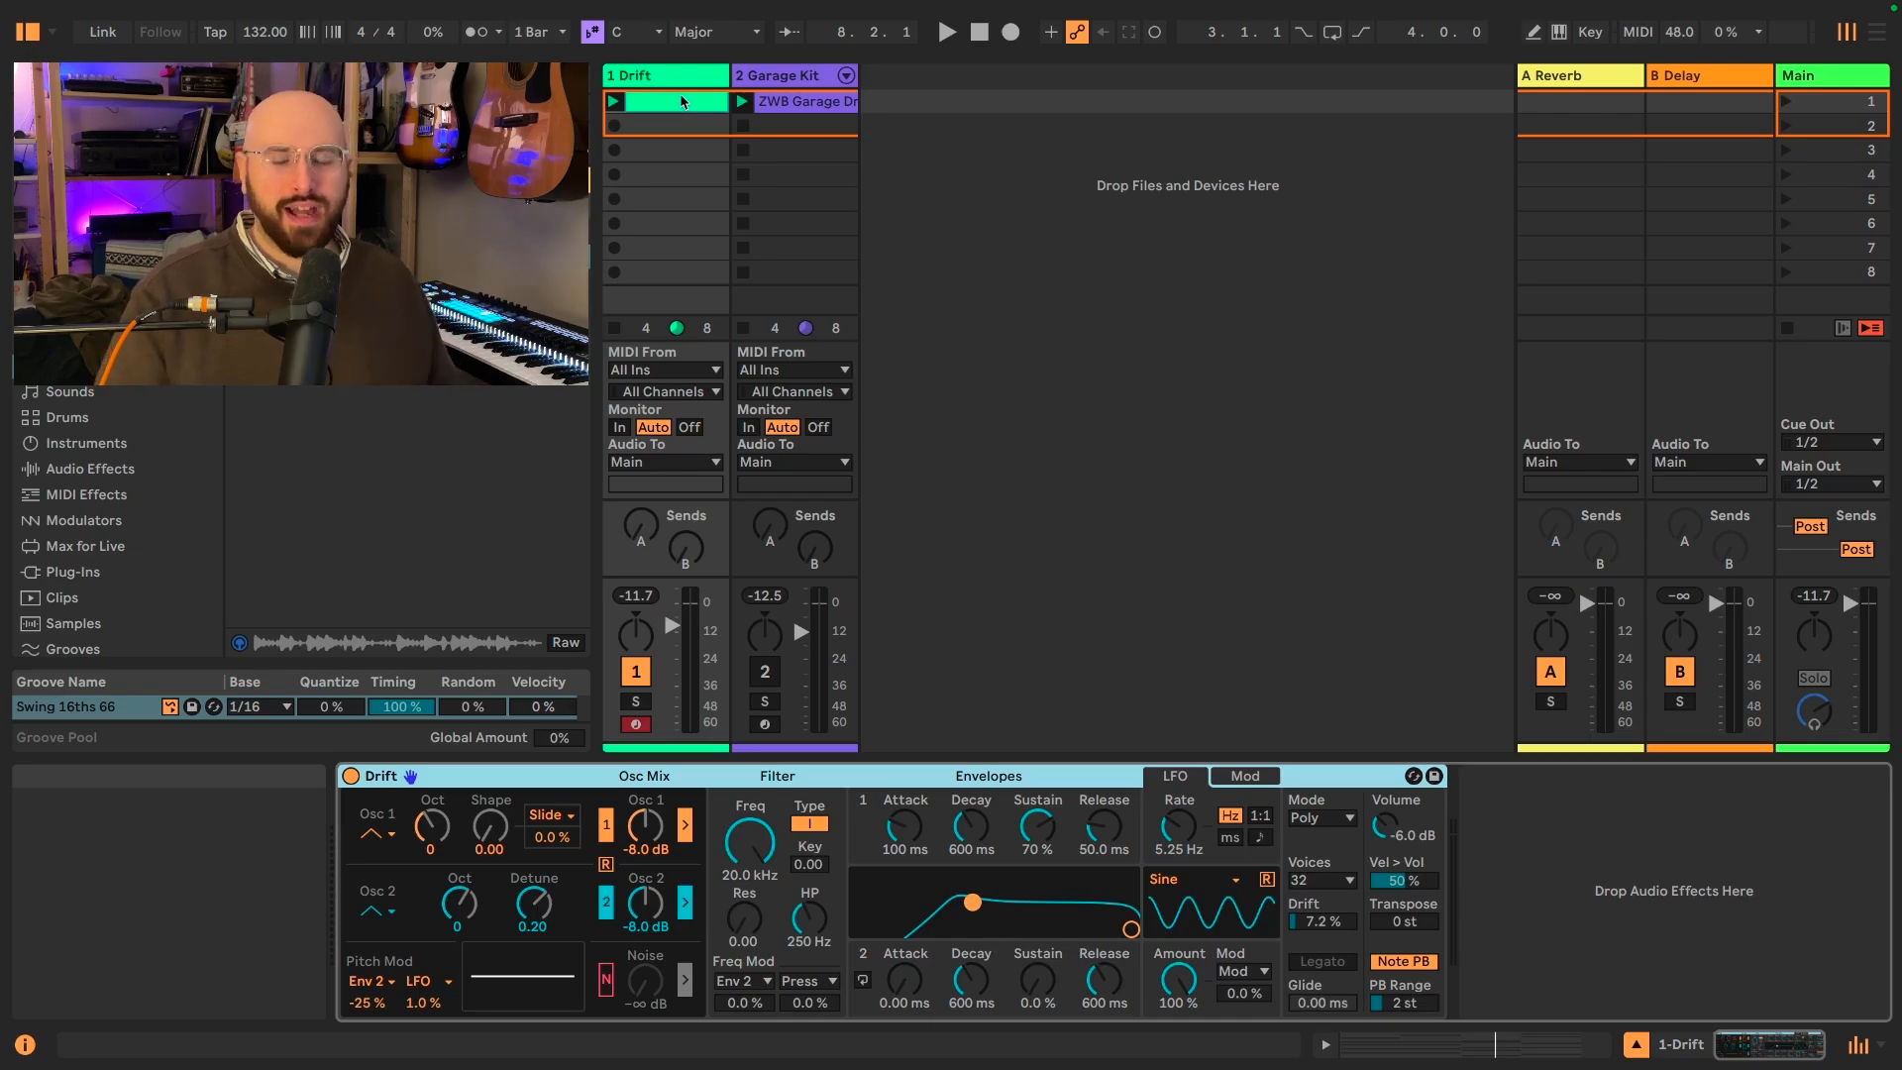
# Step: Switch on the drum track, reset Drift to its default patch, and audition it over the drum loop
pyautogui.click(1144, 680)
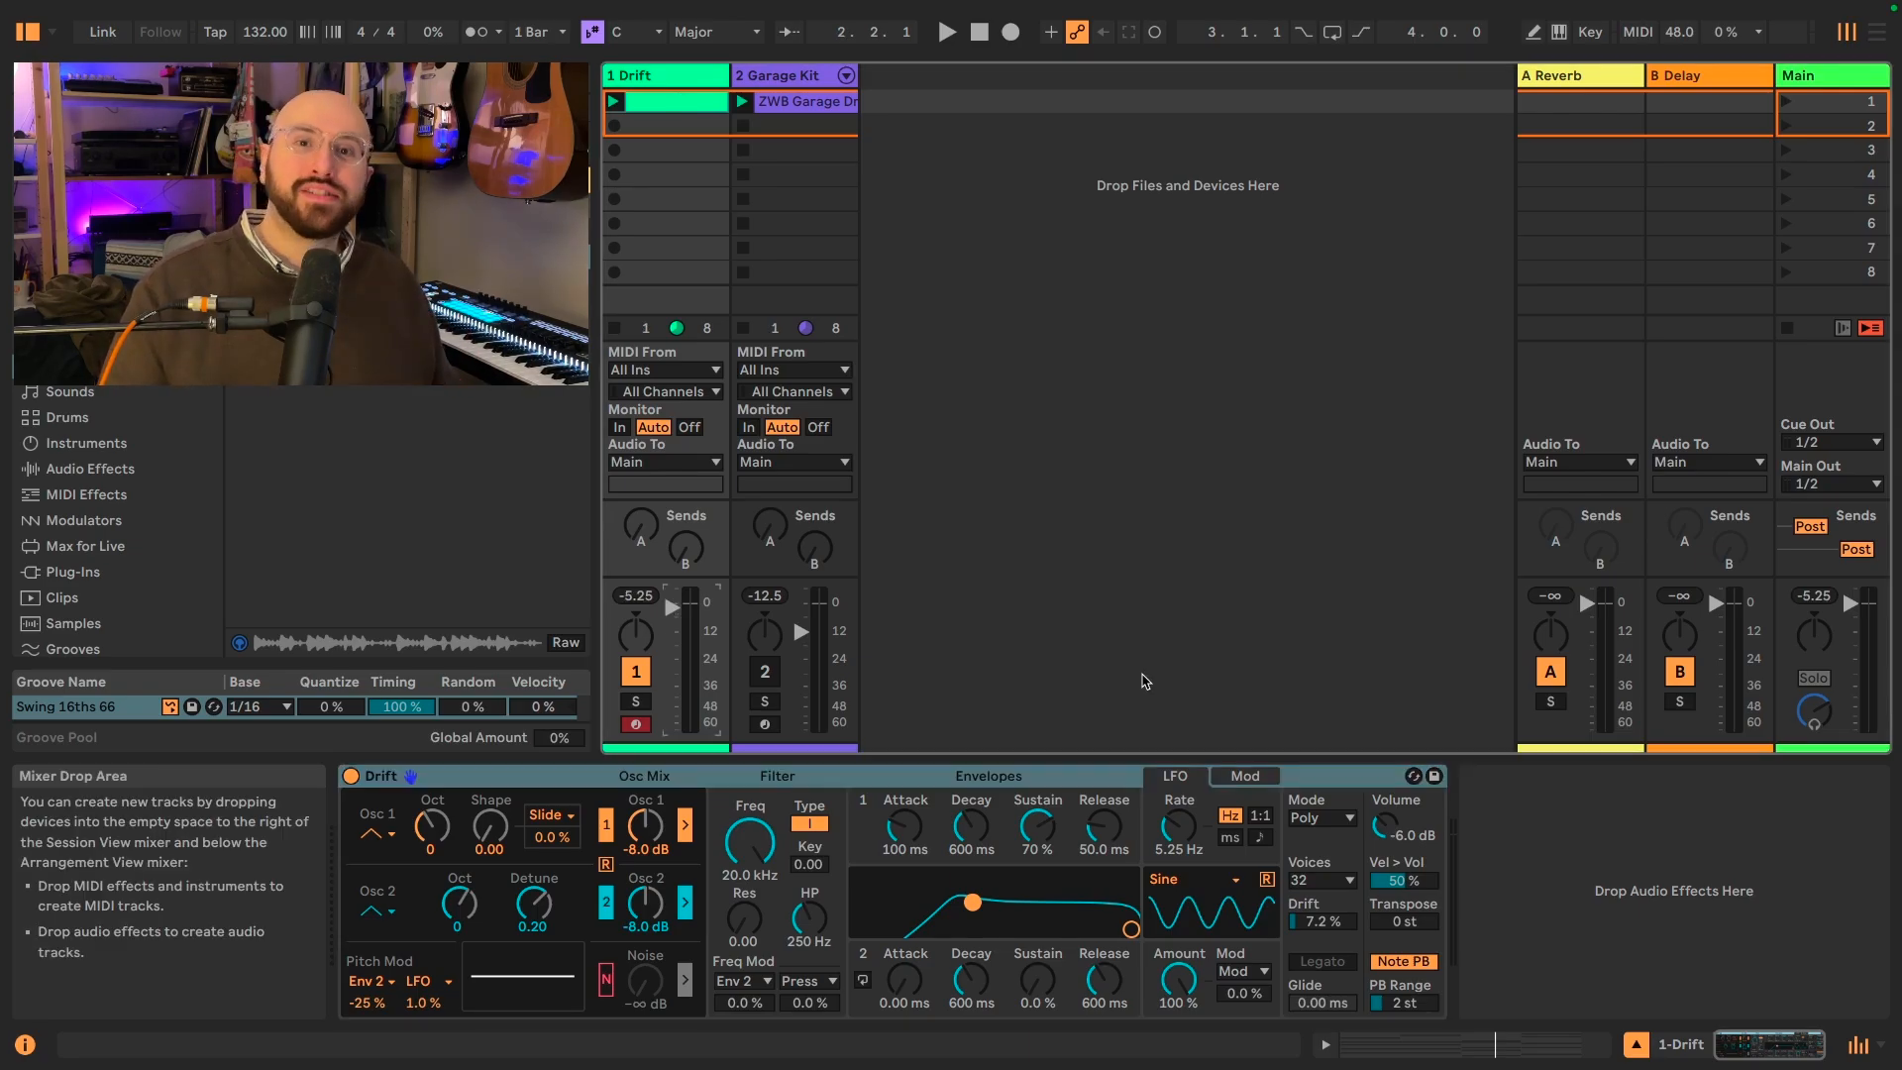
pyautogui.press('space')
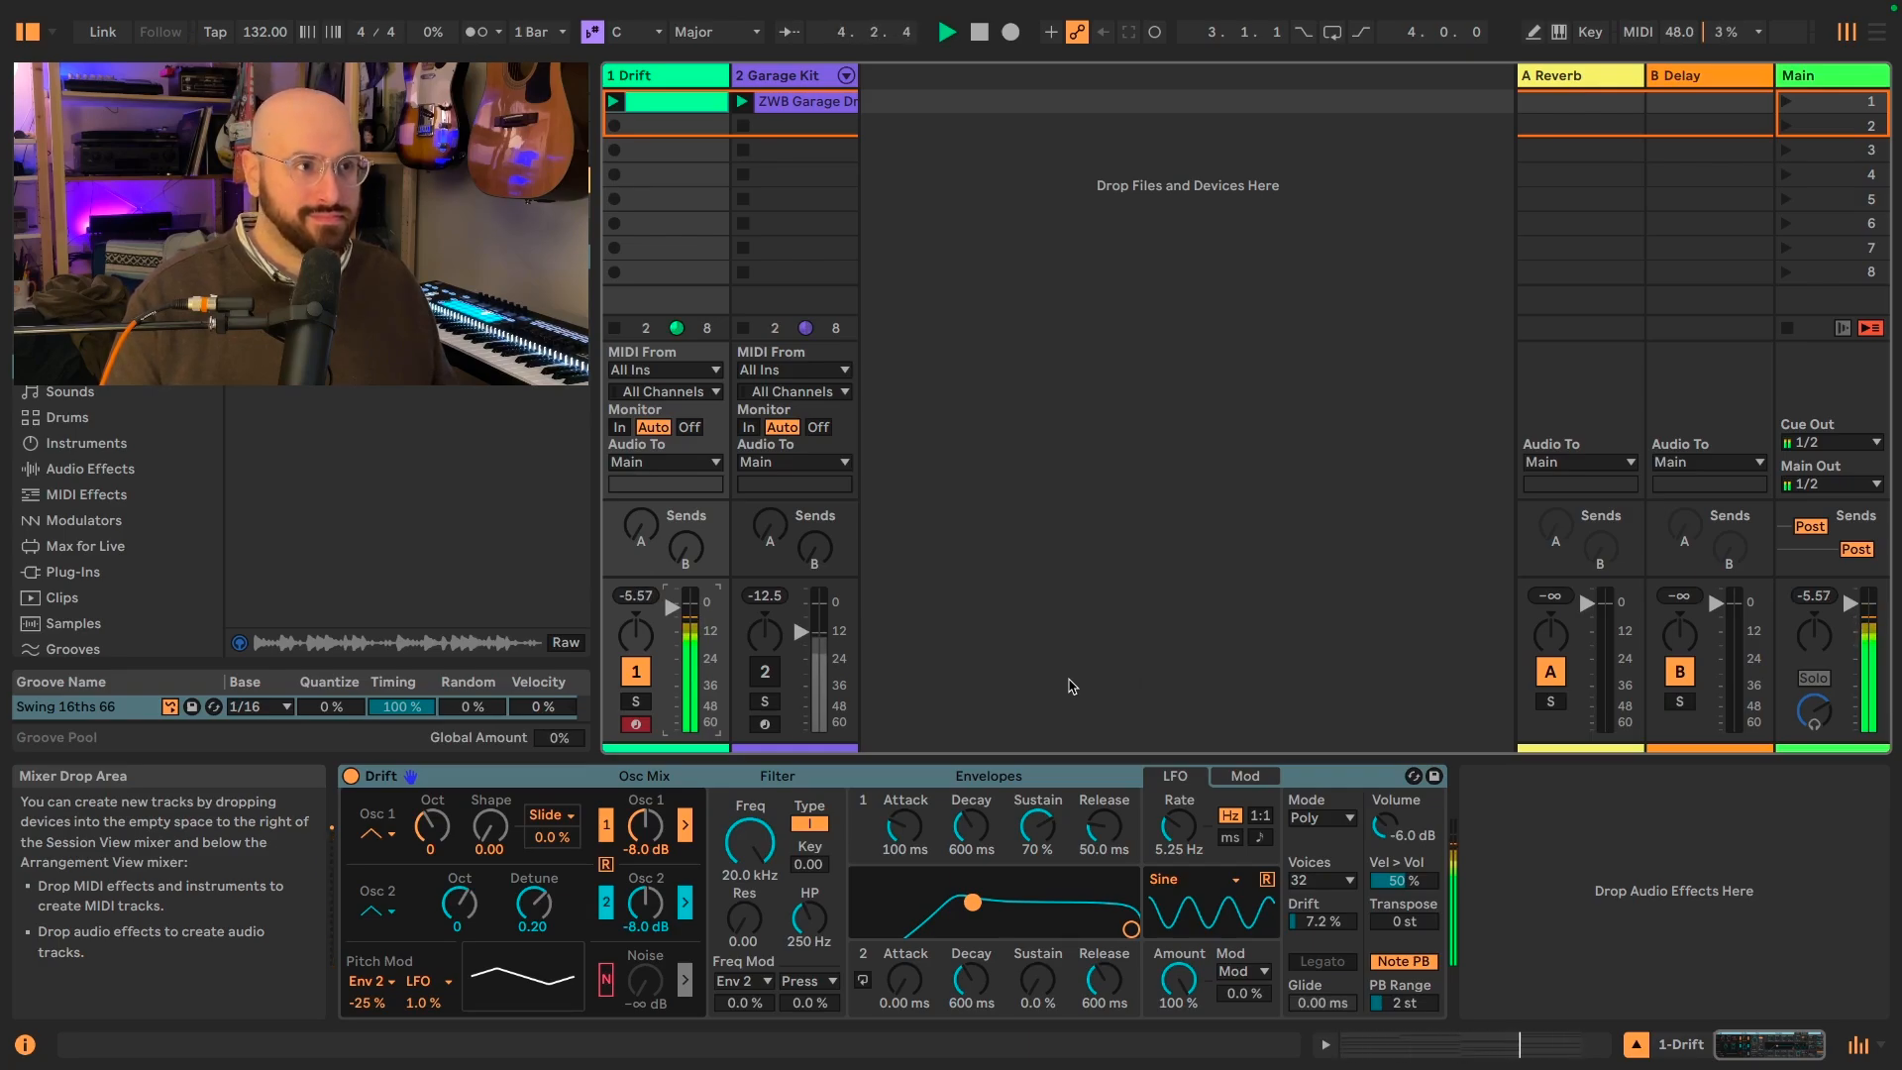
pyautogui.click(764, 672)
pyautogui.press('space')
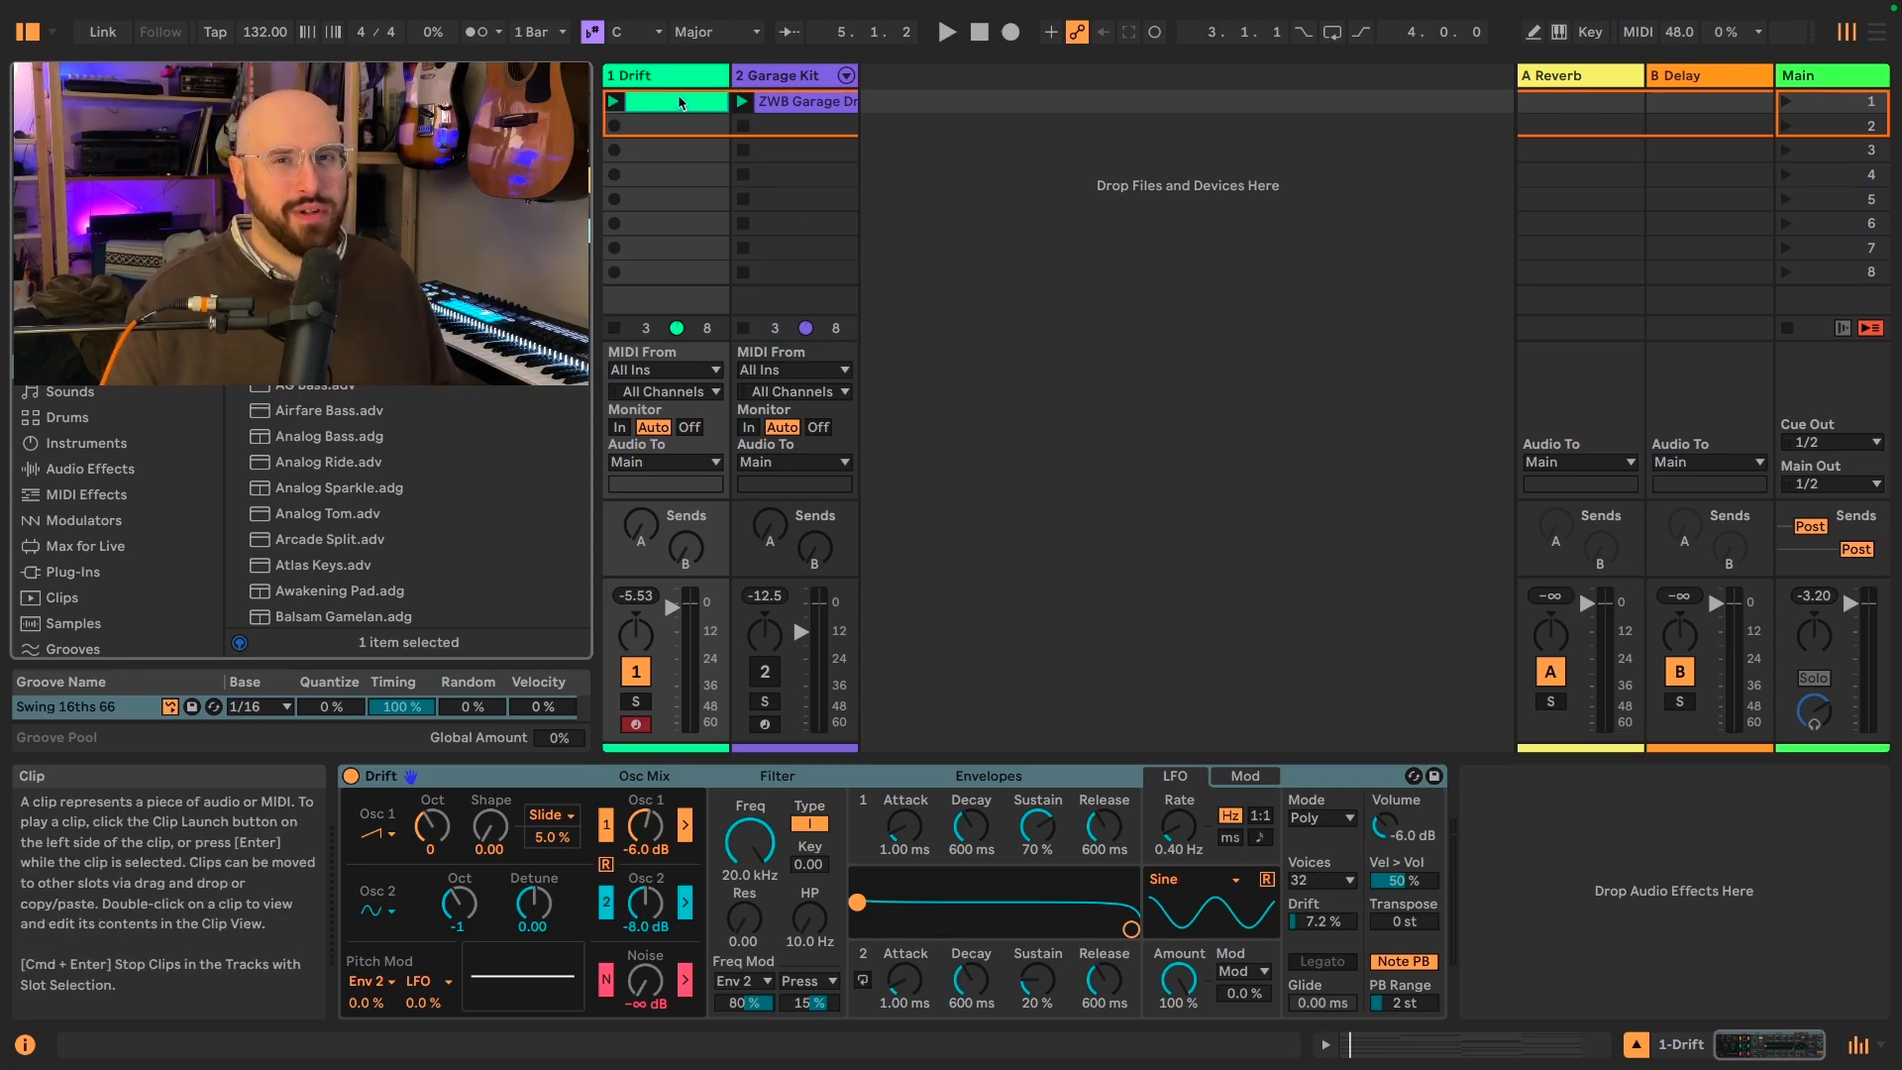
pyautogui.press('space')
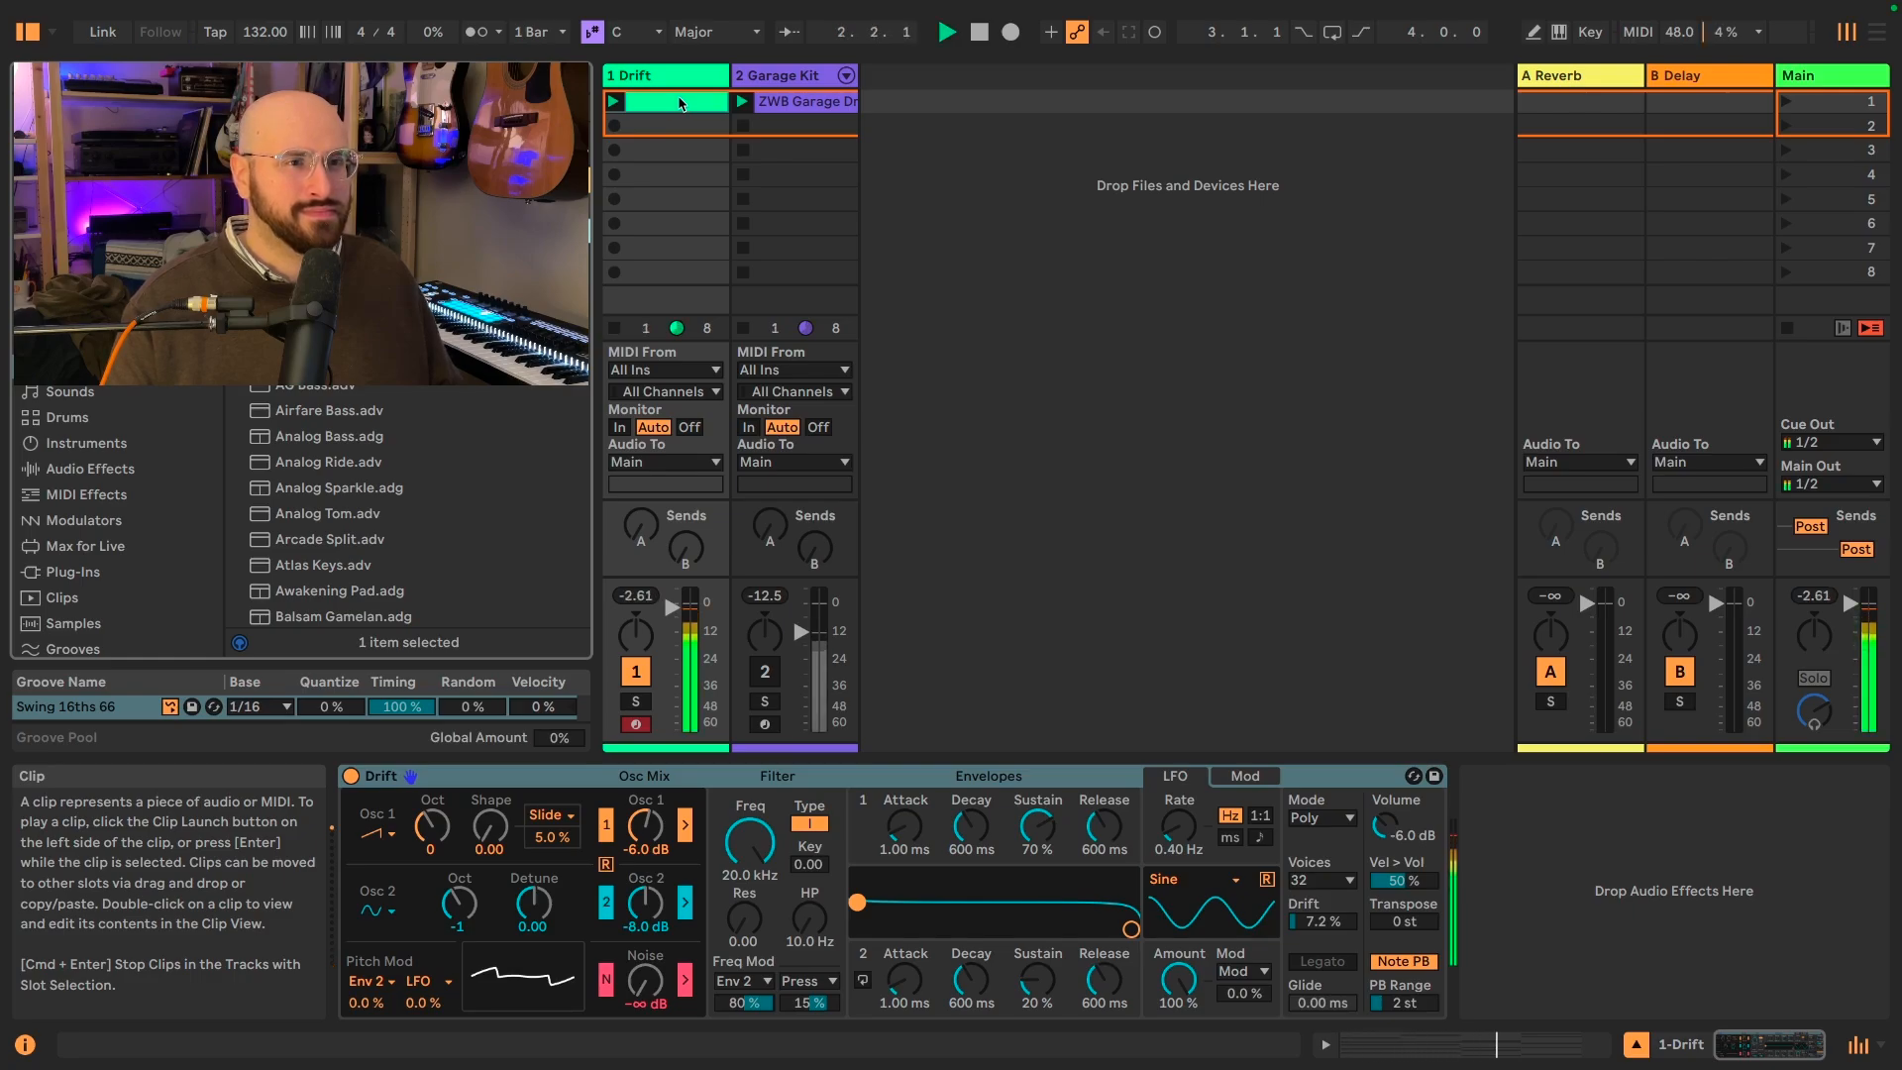
pyautogui.press('space')
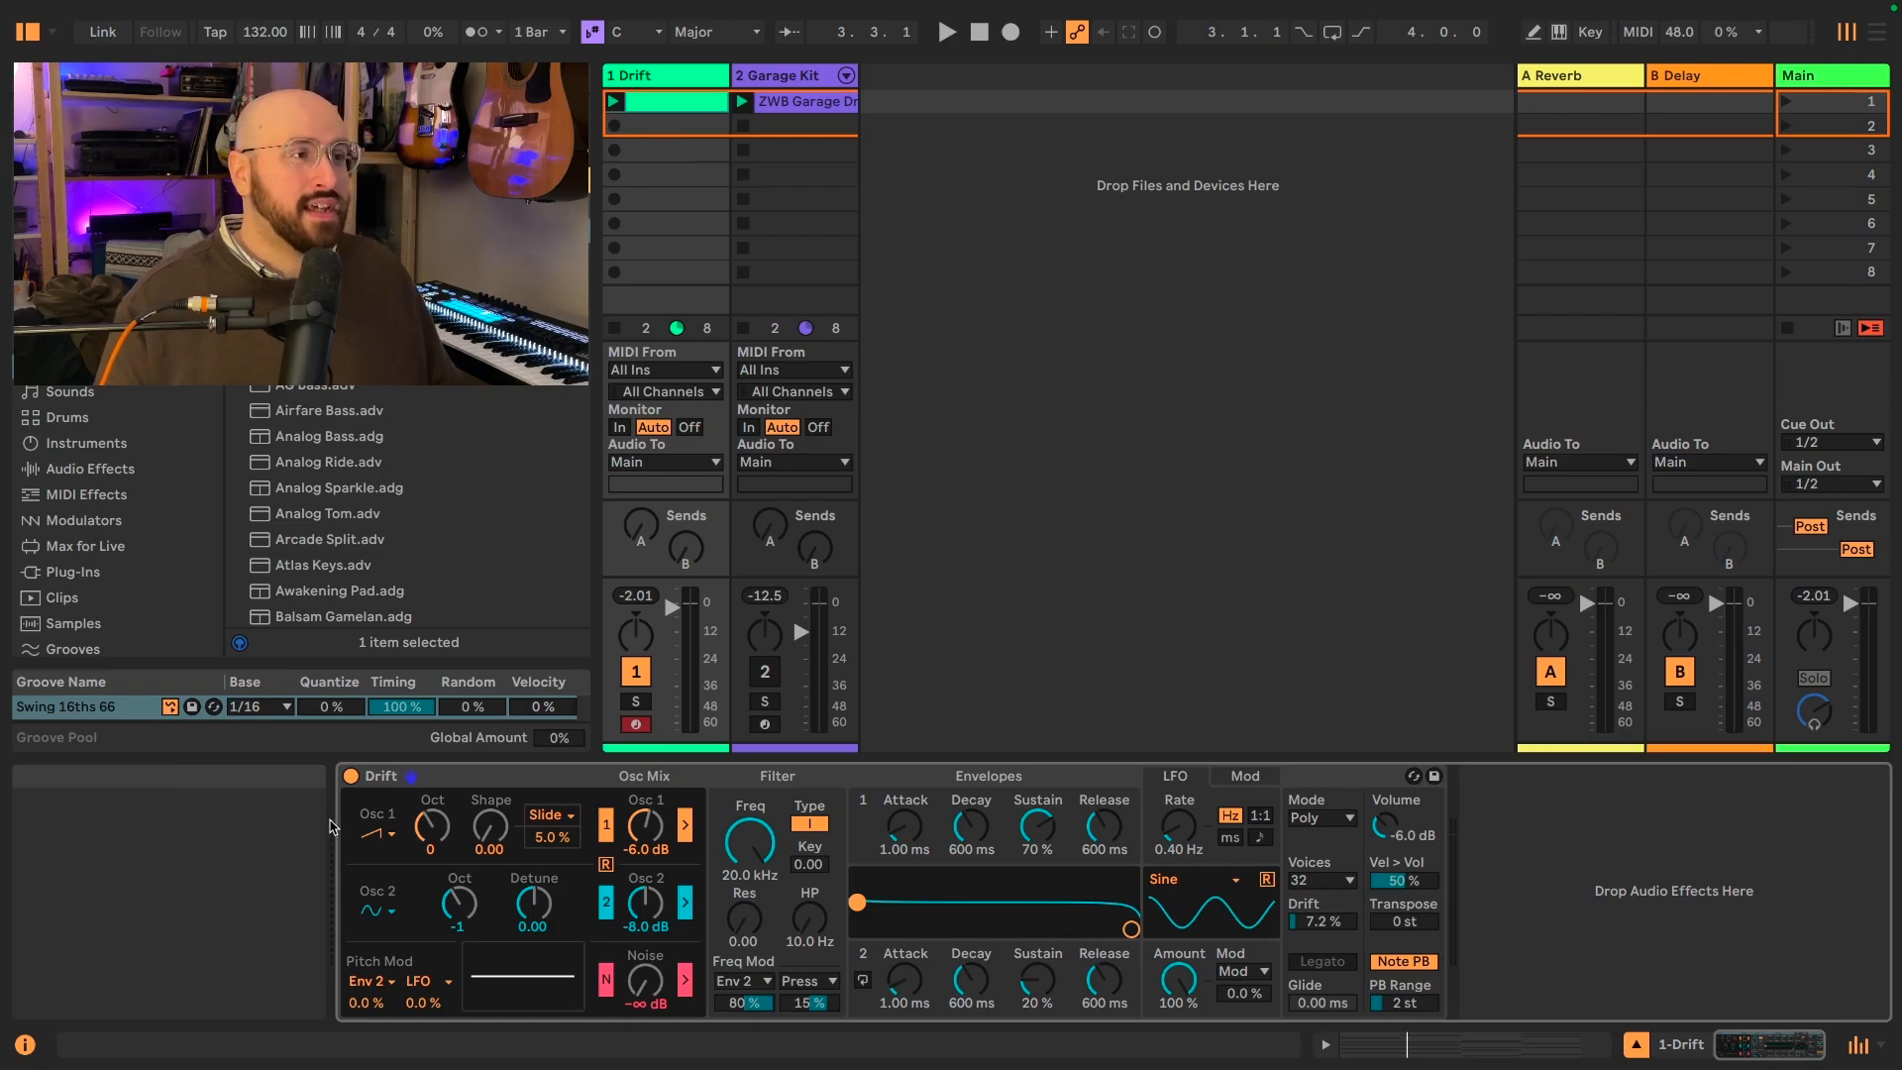
# Step: Give Osc 1 a new waveform, set Osc 2 to triangle, and raise Osc 2's octave from -1 to 0
pyautogui.click(379, 835)
pyautogui.click(378, 876)
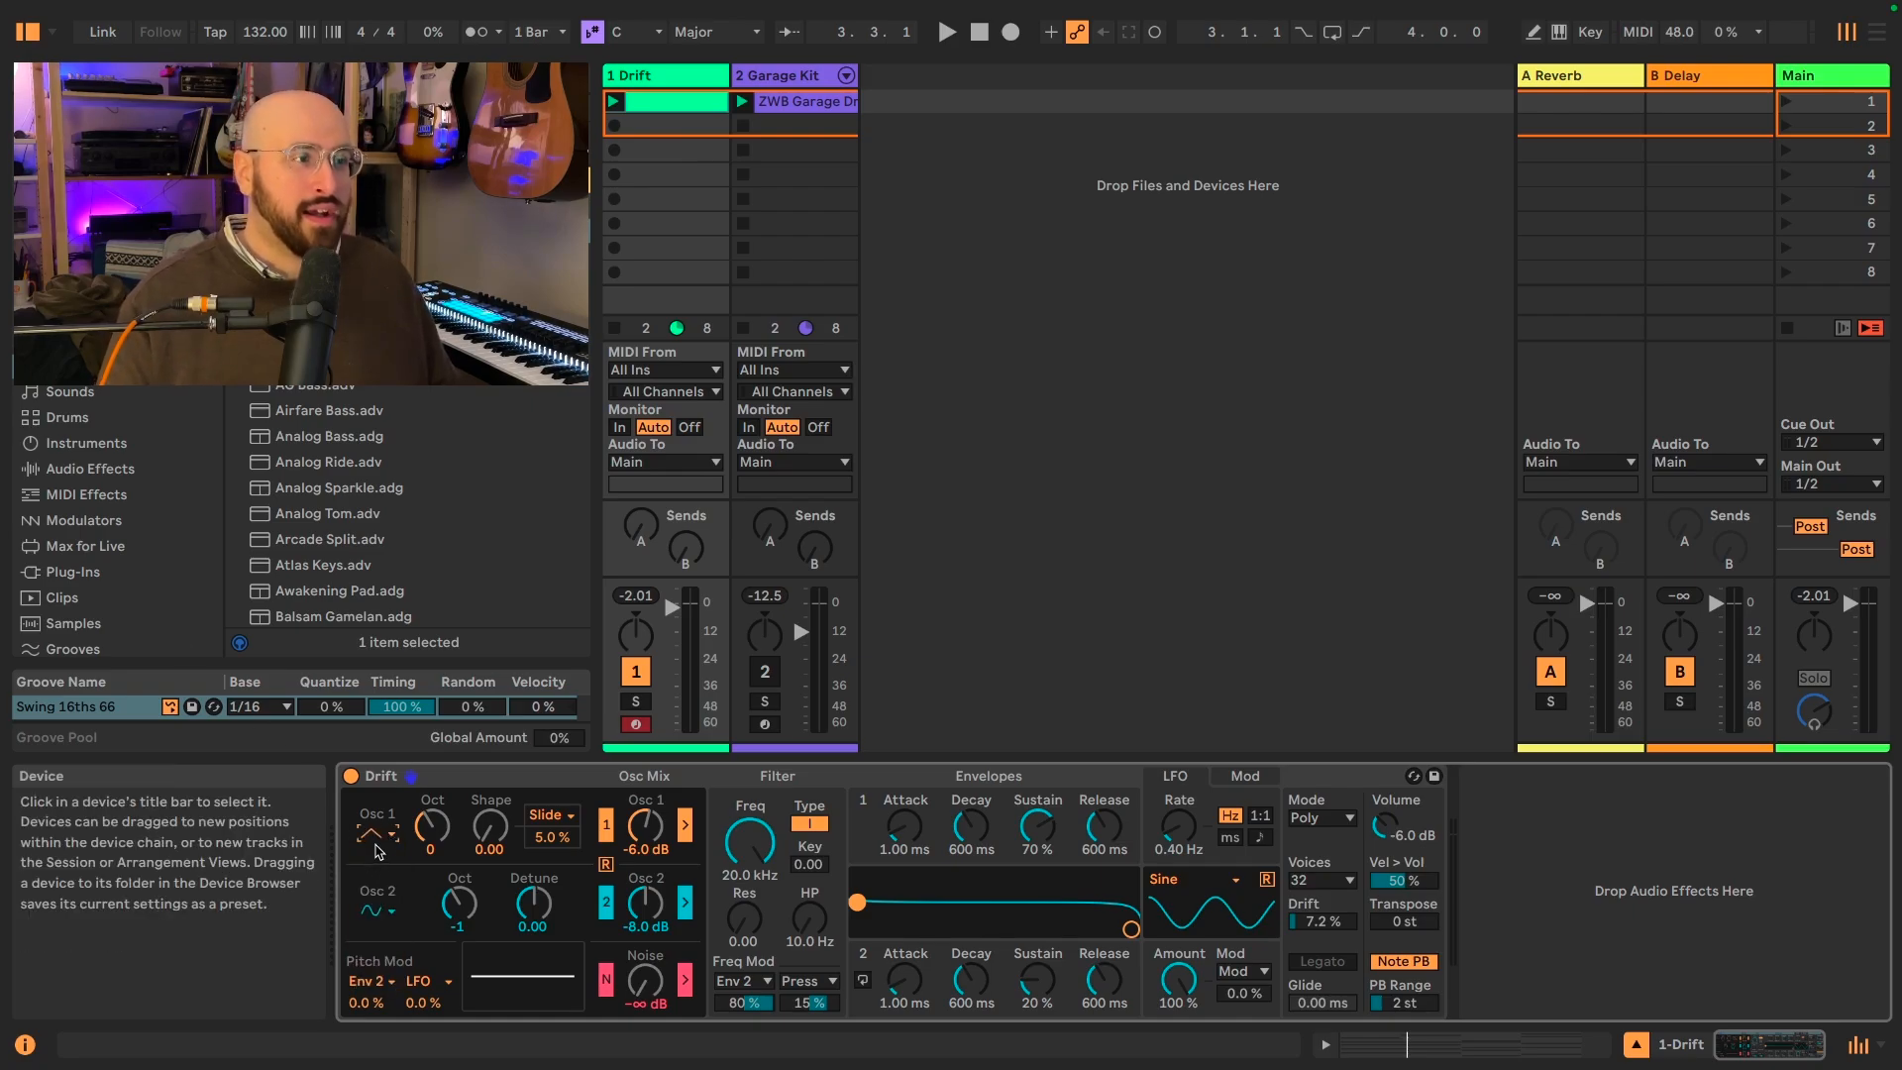
pyautogui.click(380, 913)
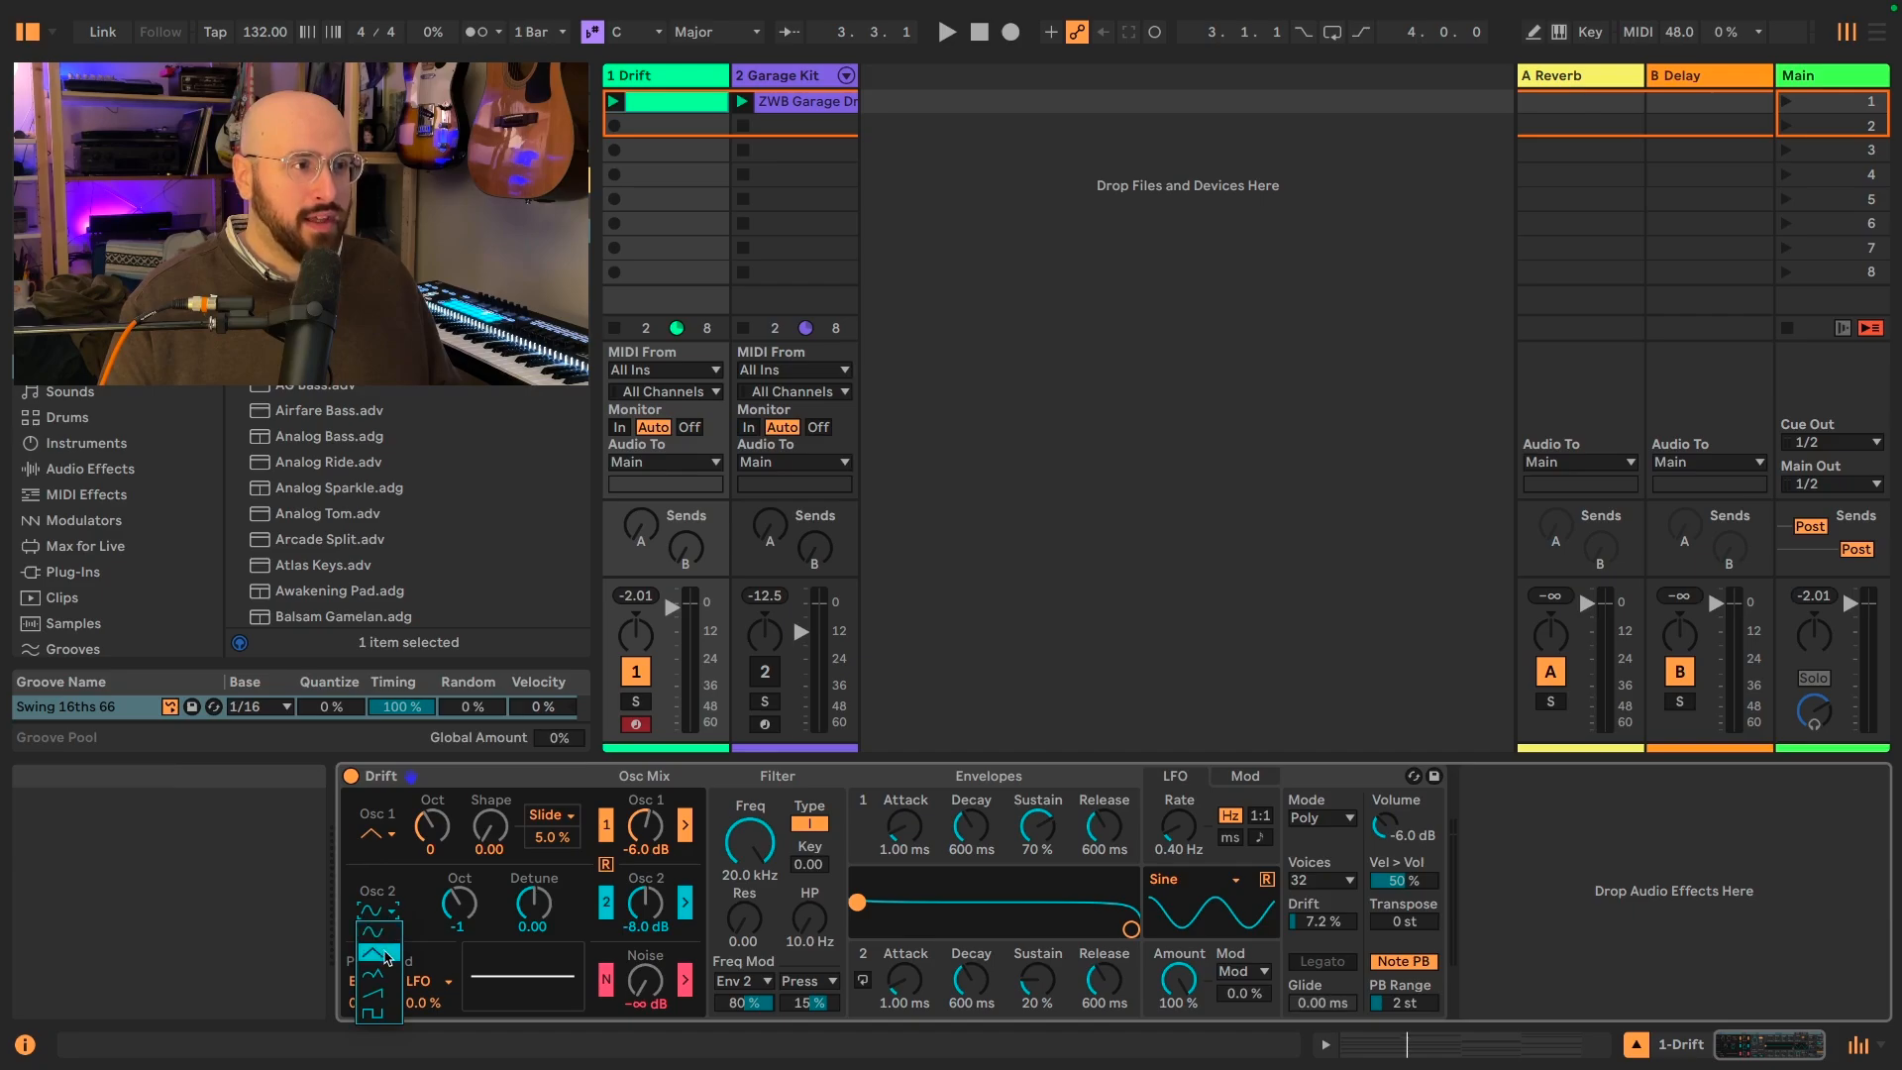
pyautogui.click(379, 948)
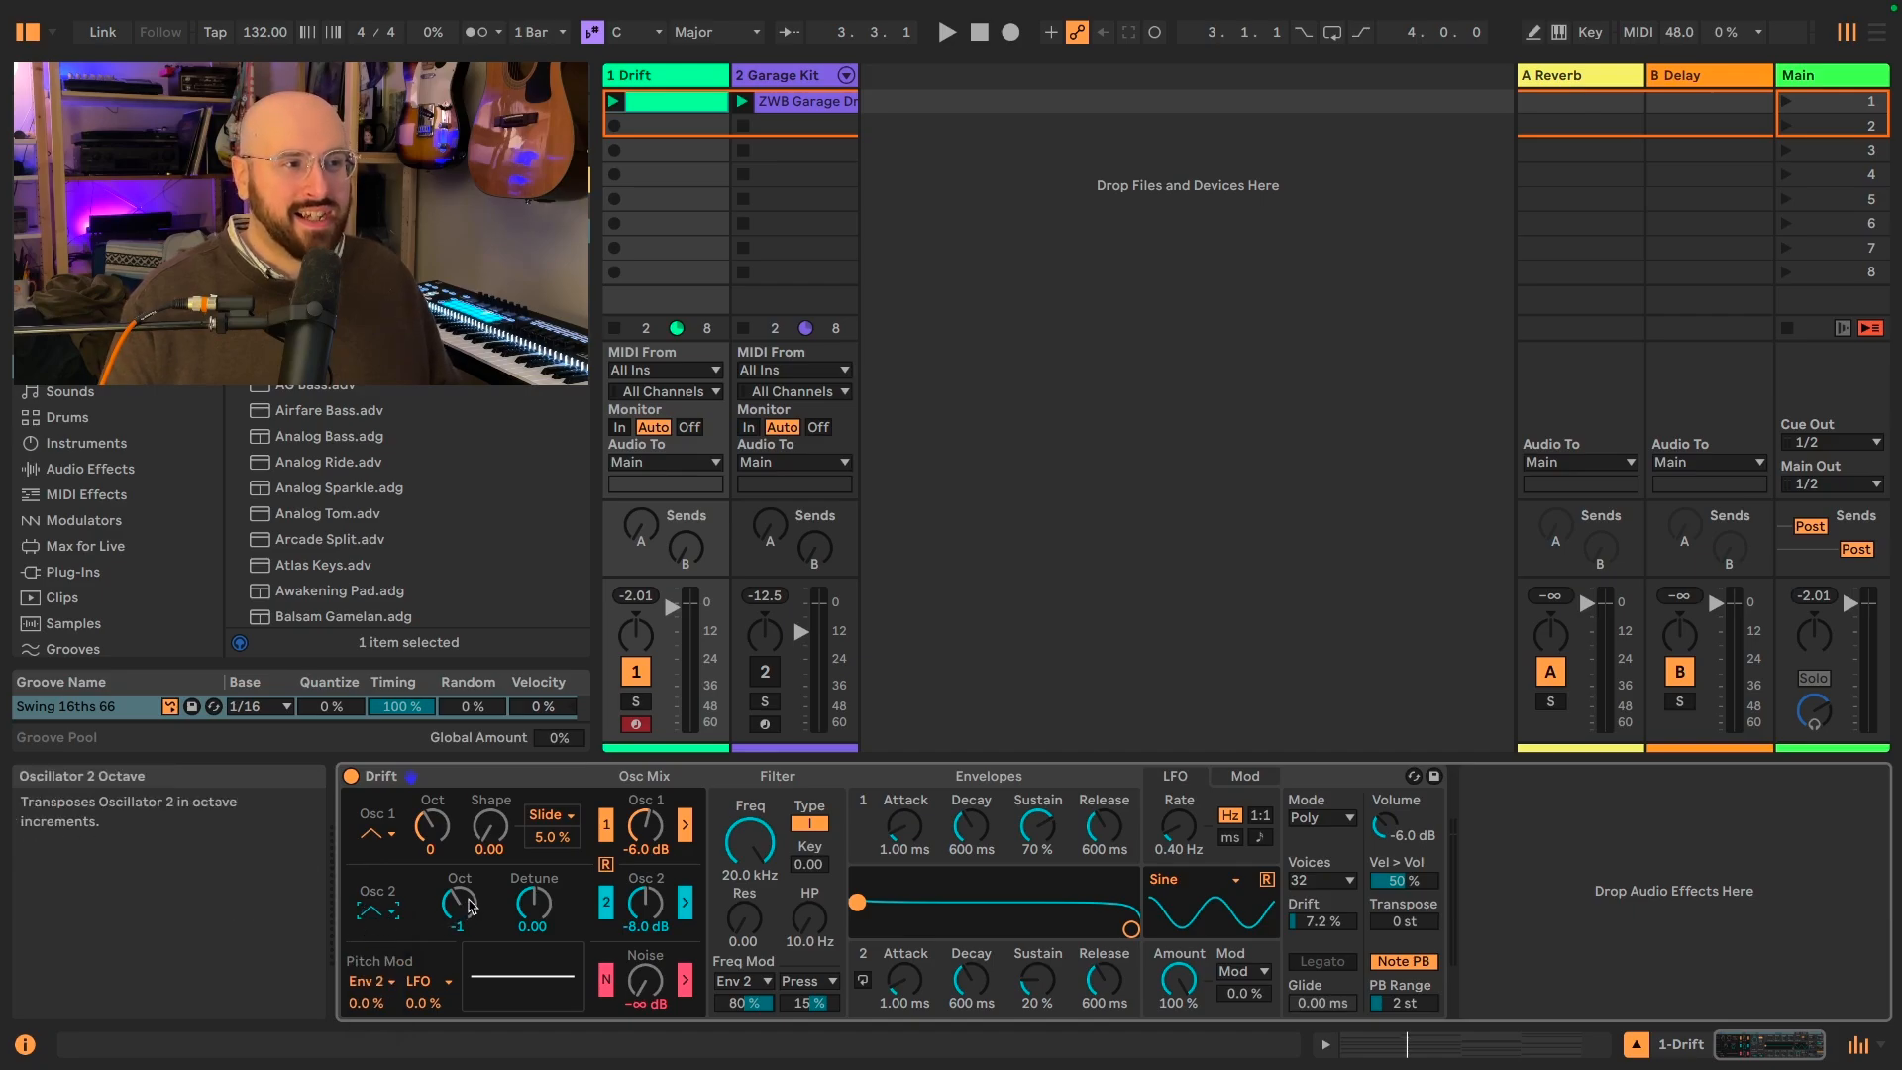
pyautogui.moveTo(458, 902); pyautogui.dragTo(459, 888)
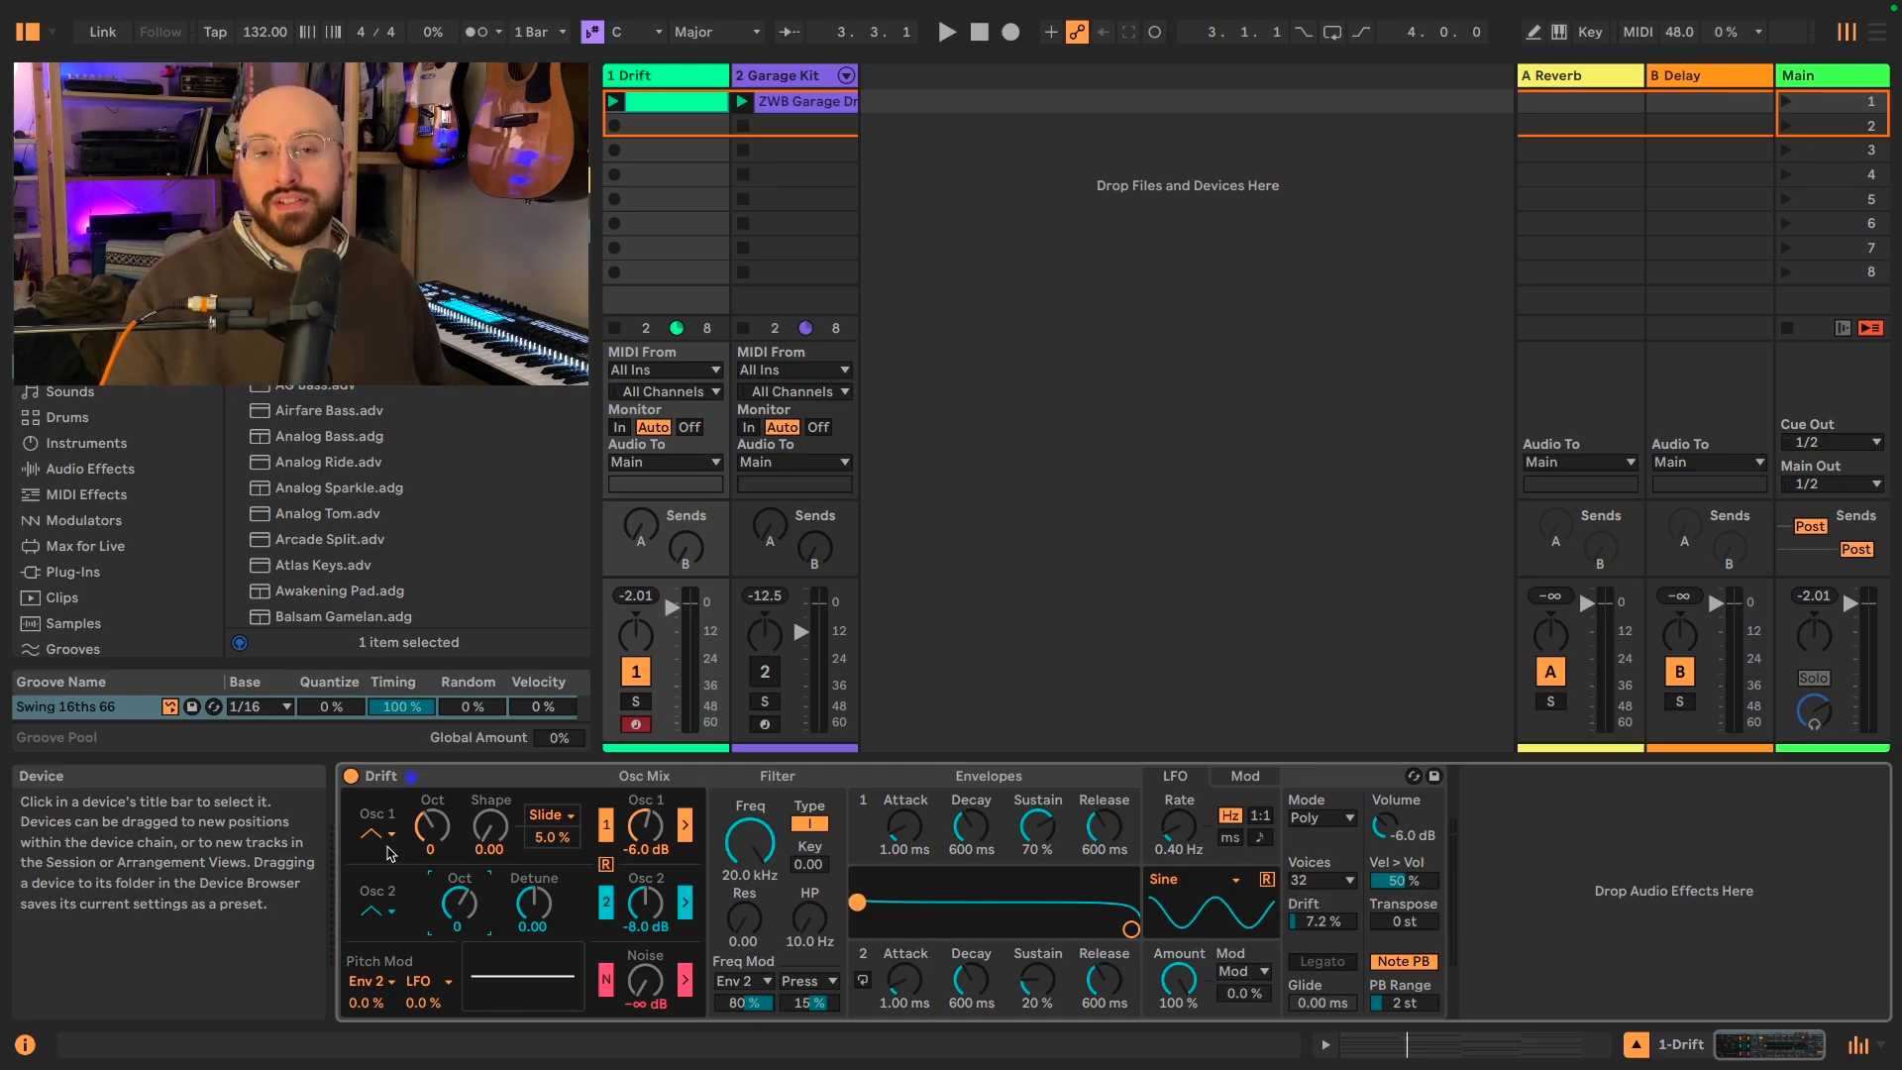
pyautogui.press('space')
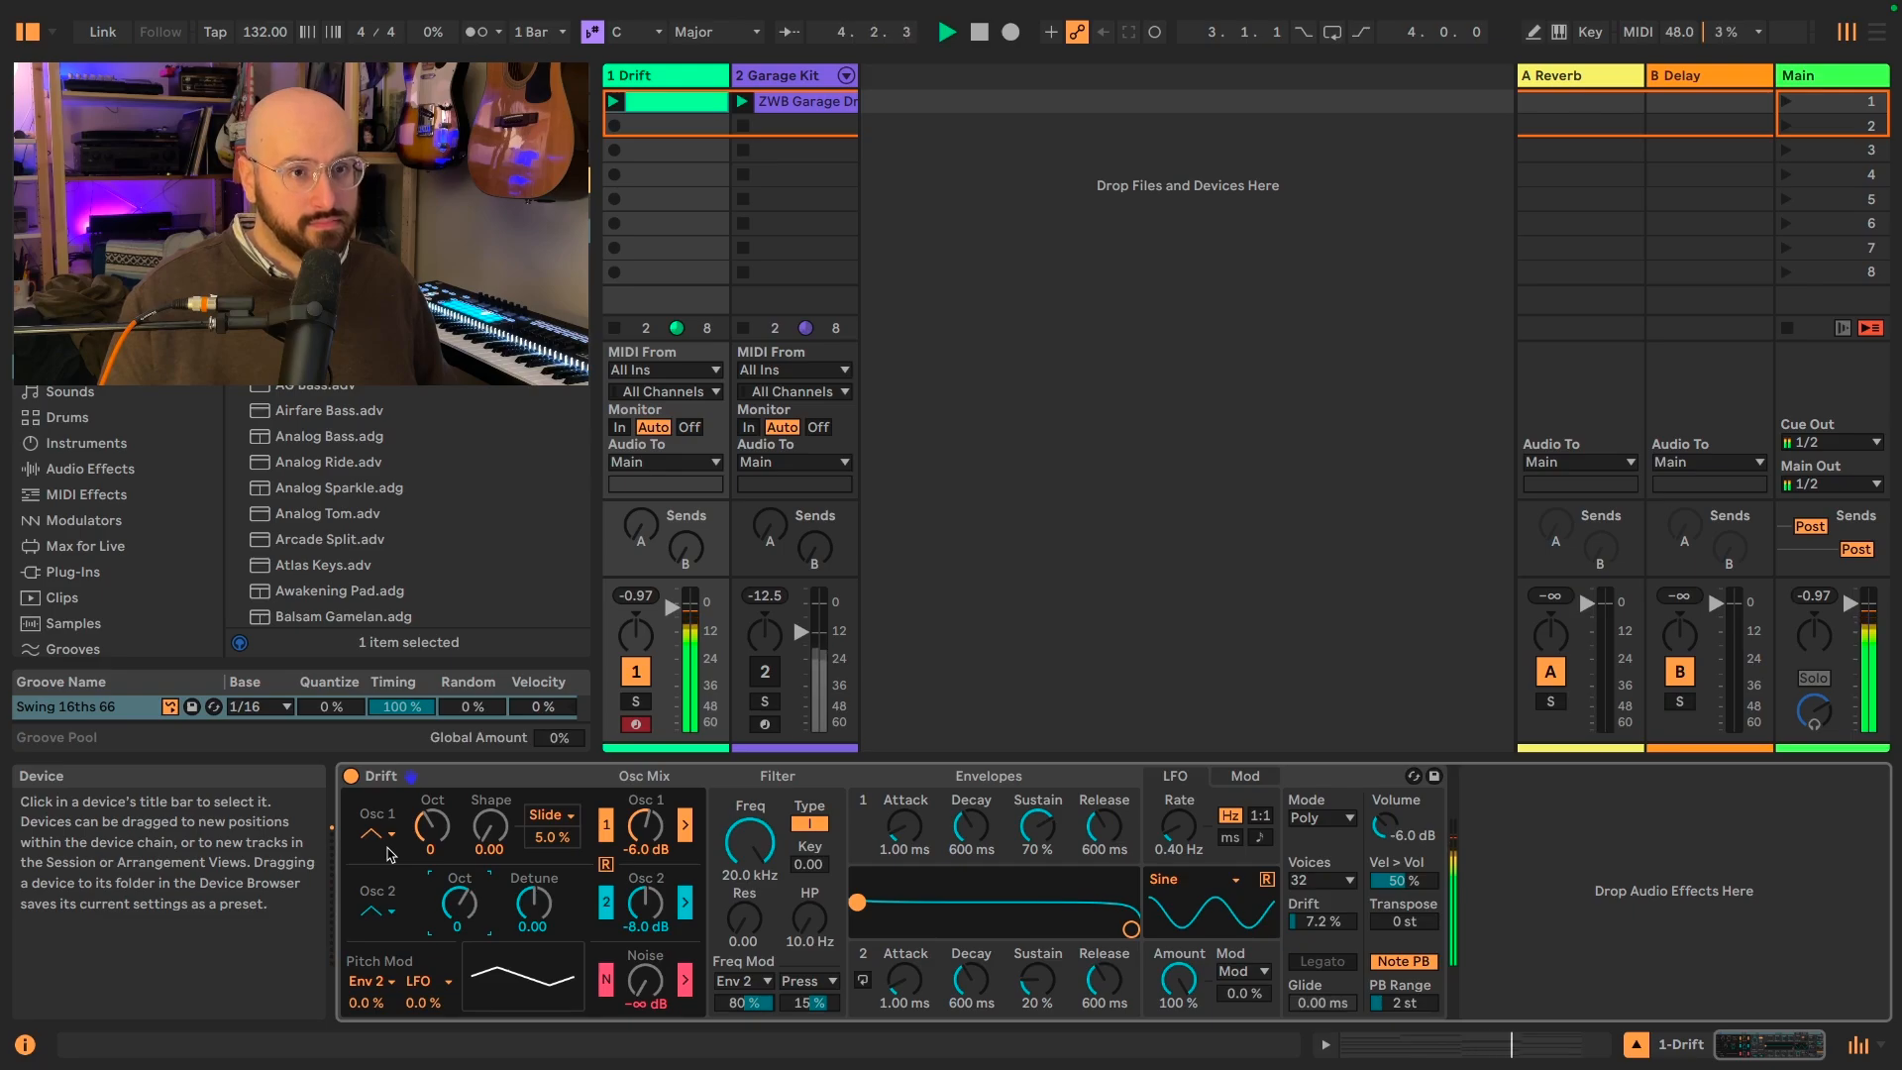
pyautogui.press('space')
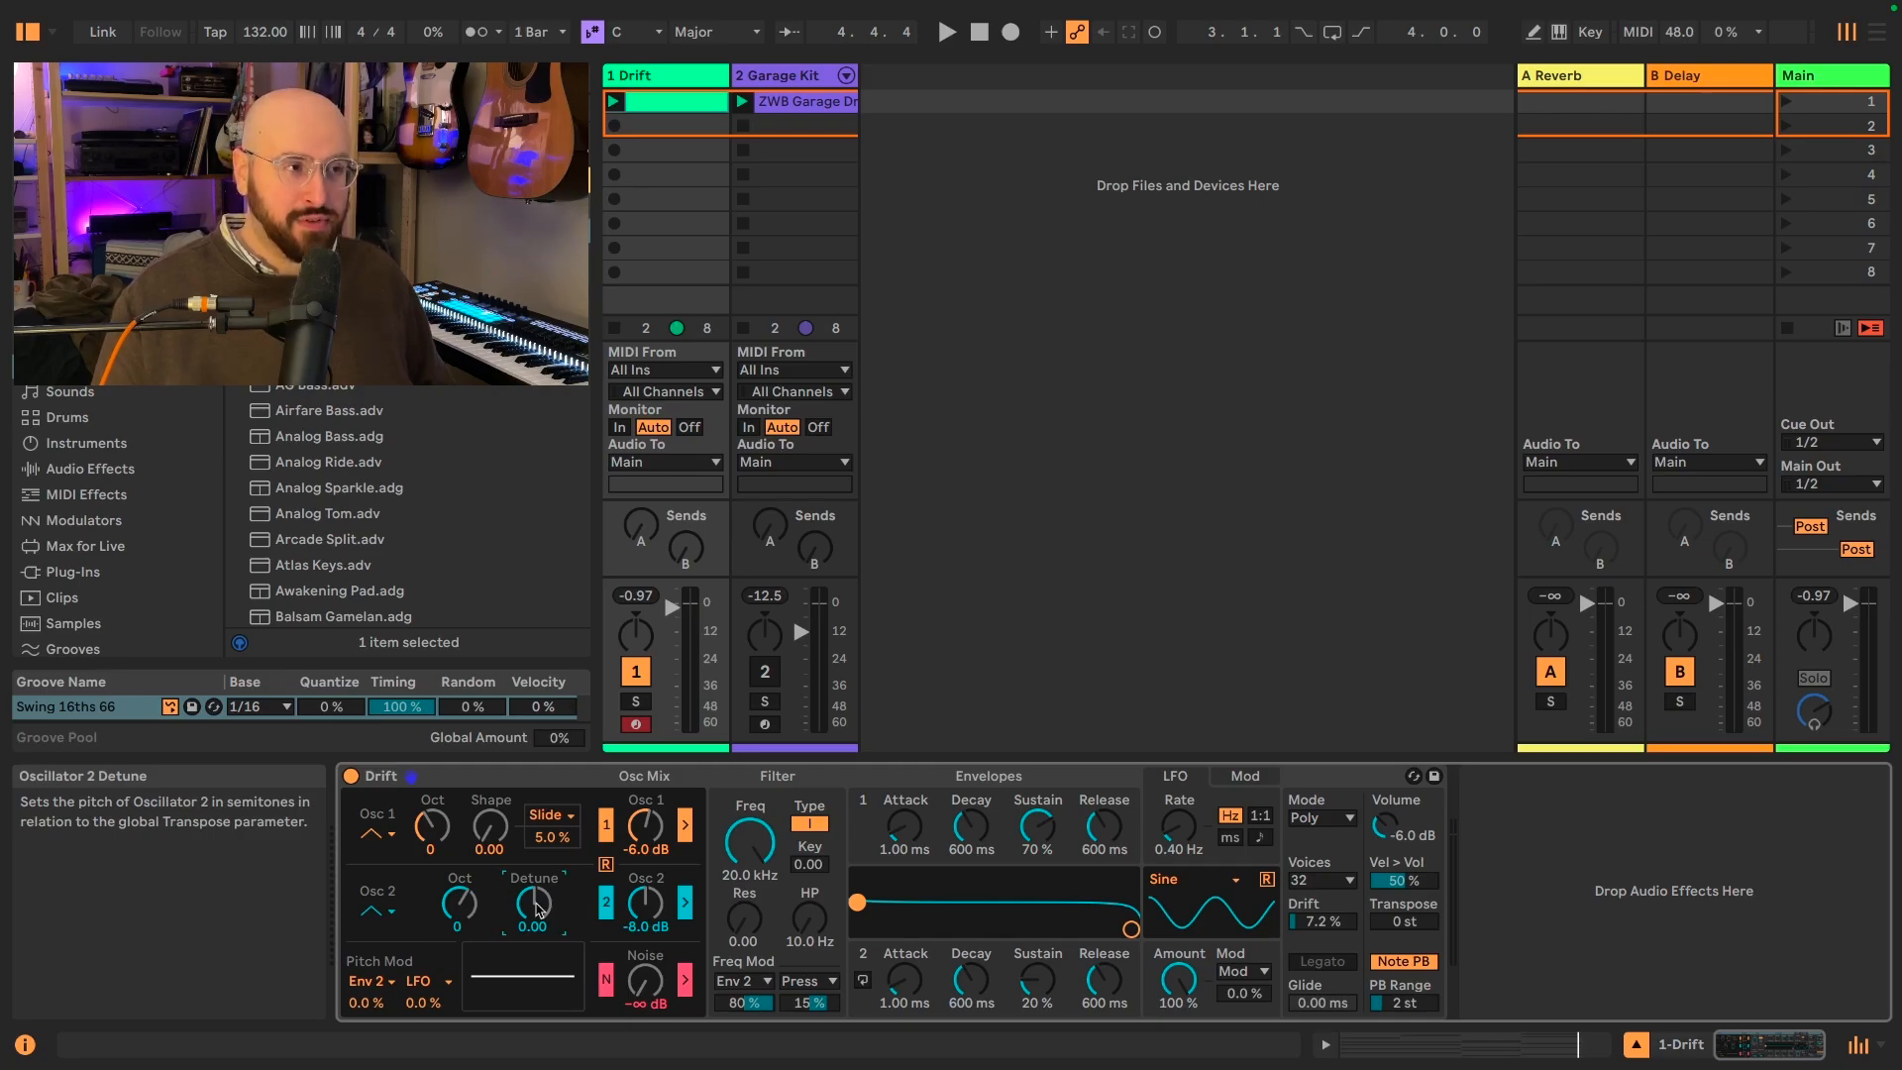
# Step: Detune Osc 2 by 0.20 and compare it with no detune over the drum loop
pyautogui.write('.2')
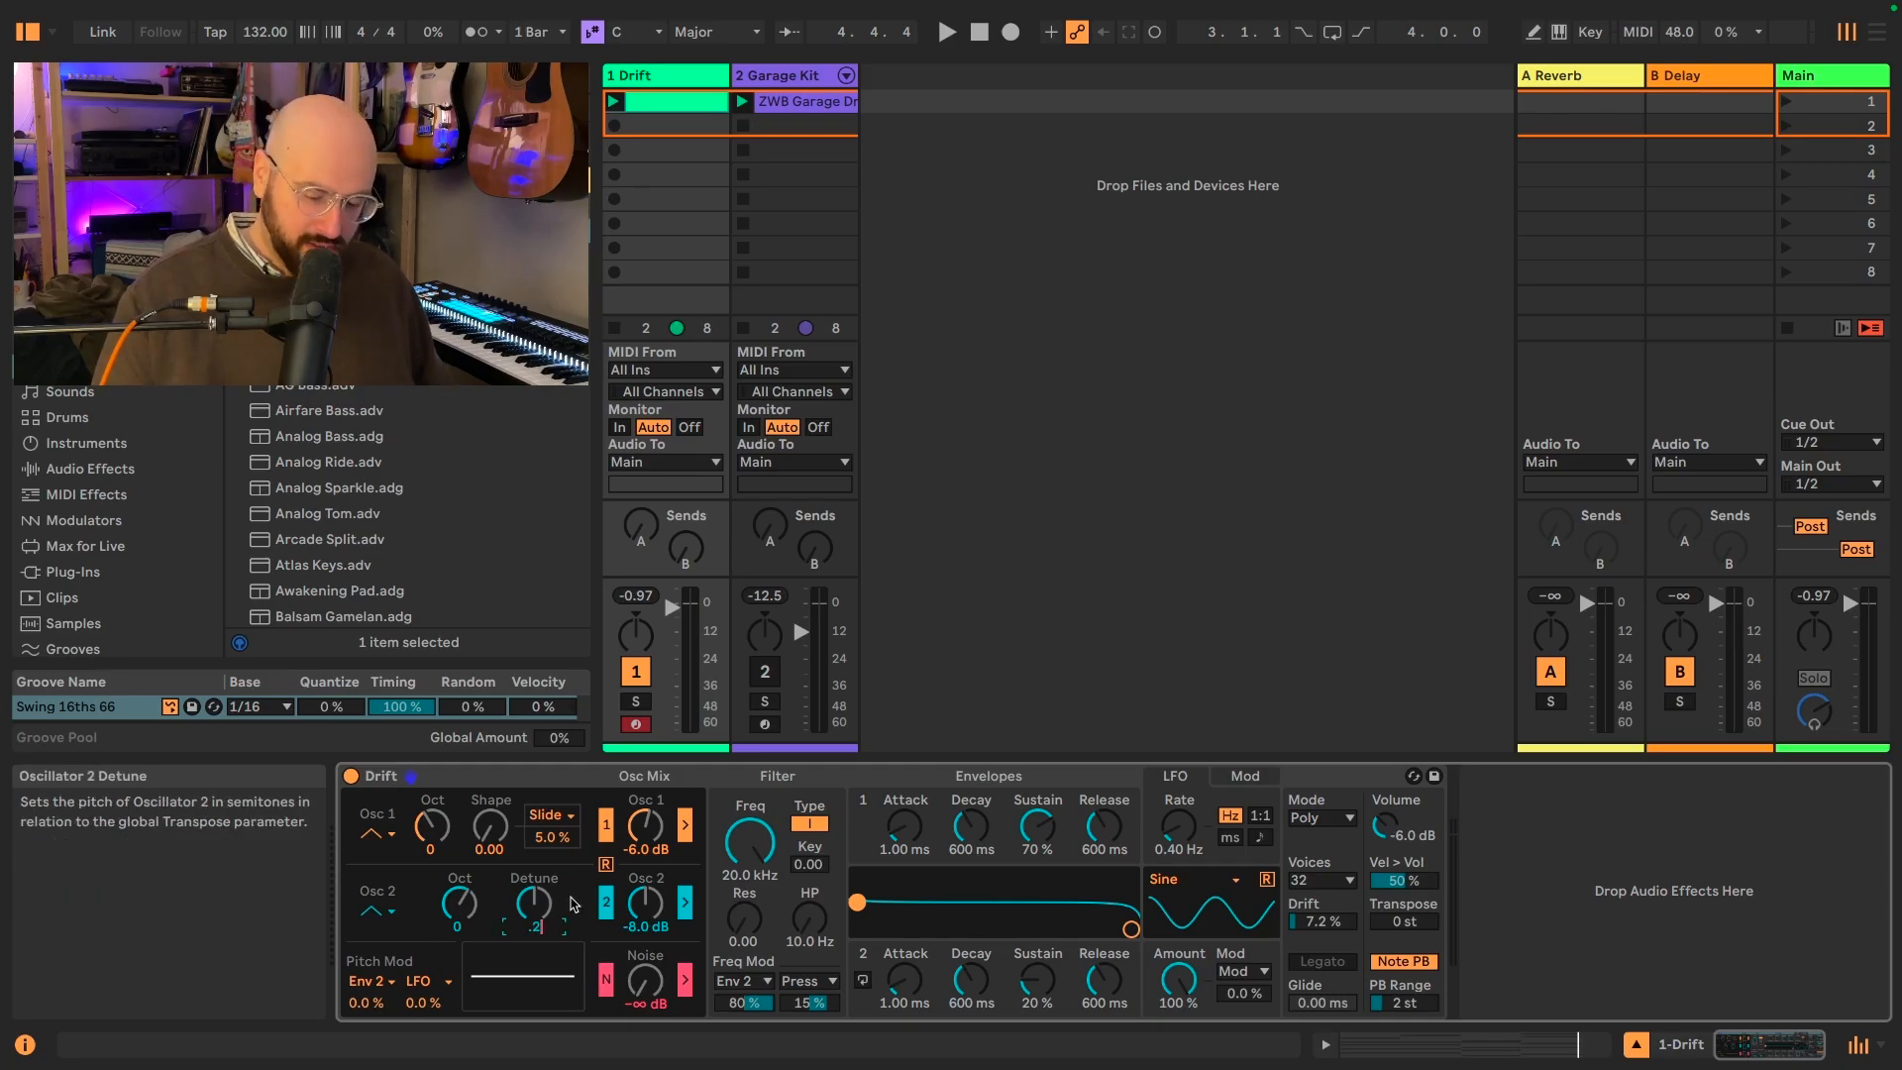
pyautogui.press('Return')
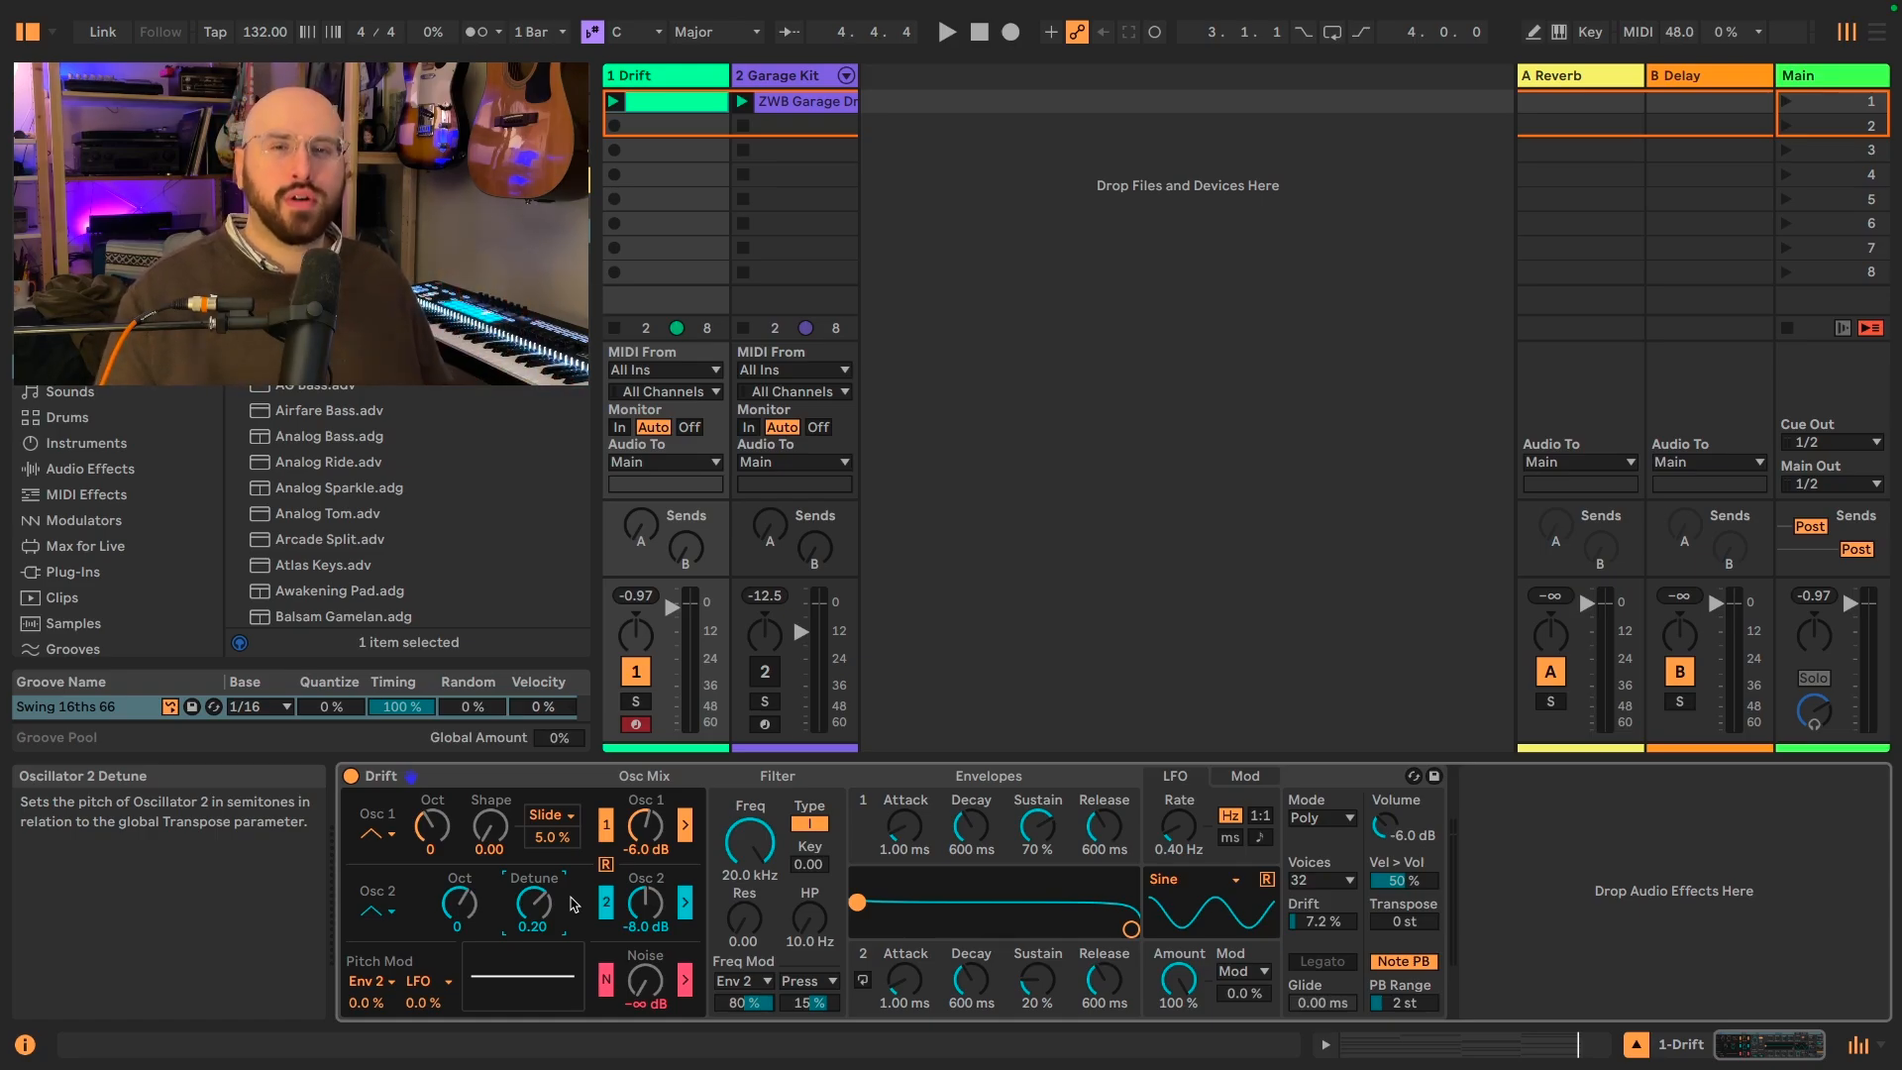
pyautogui.press('space')
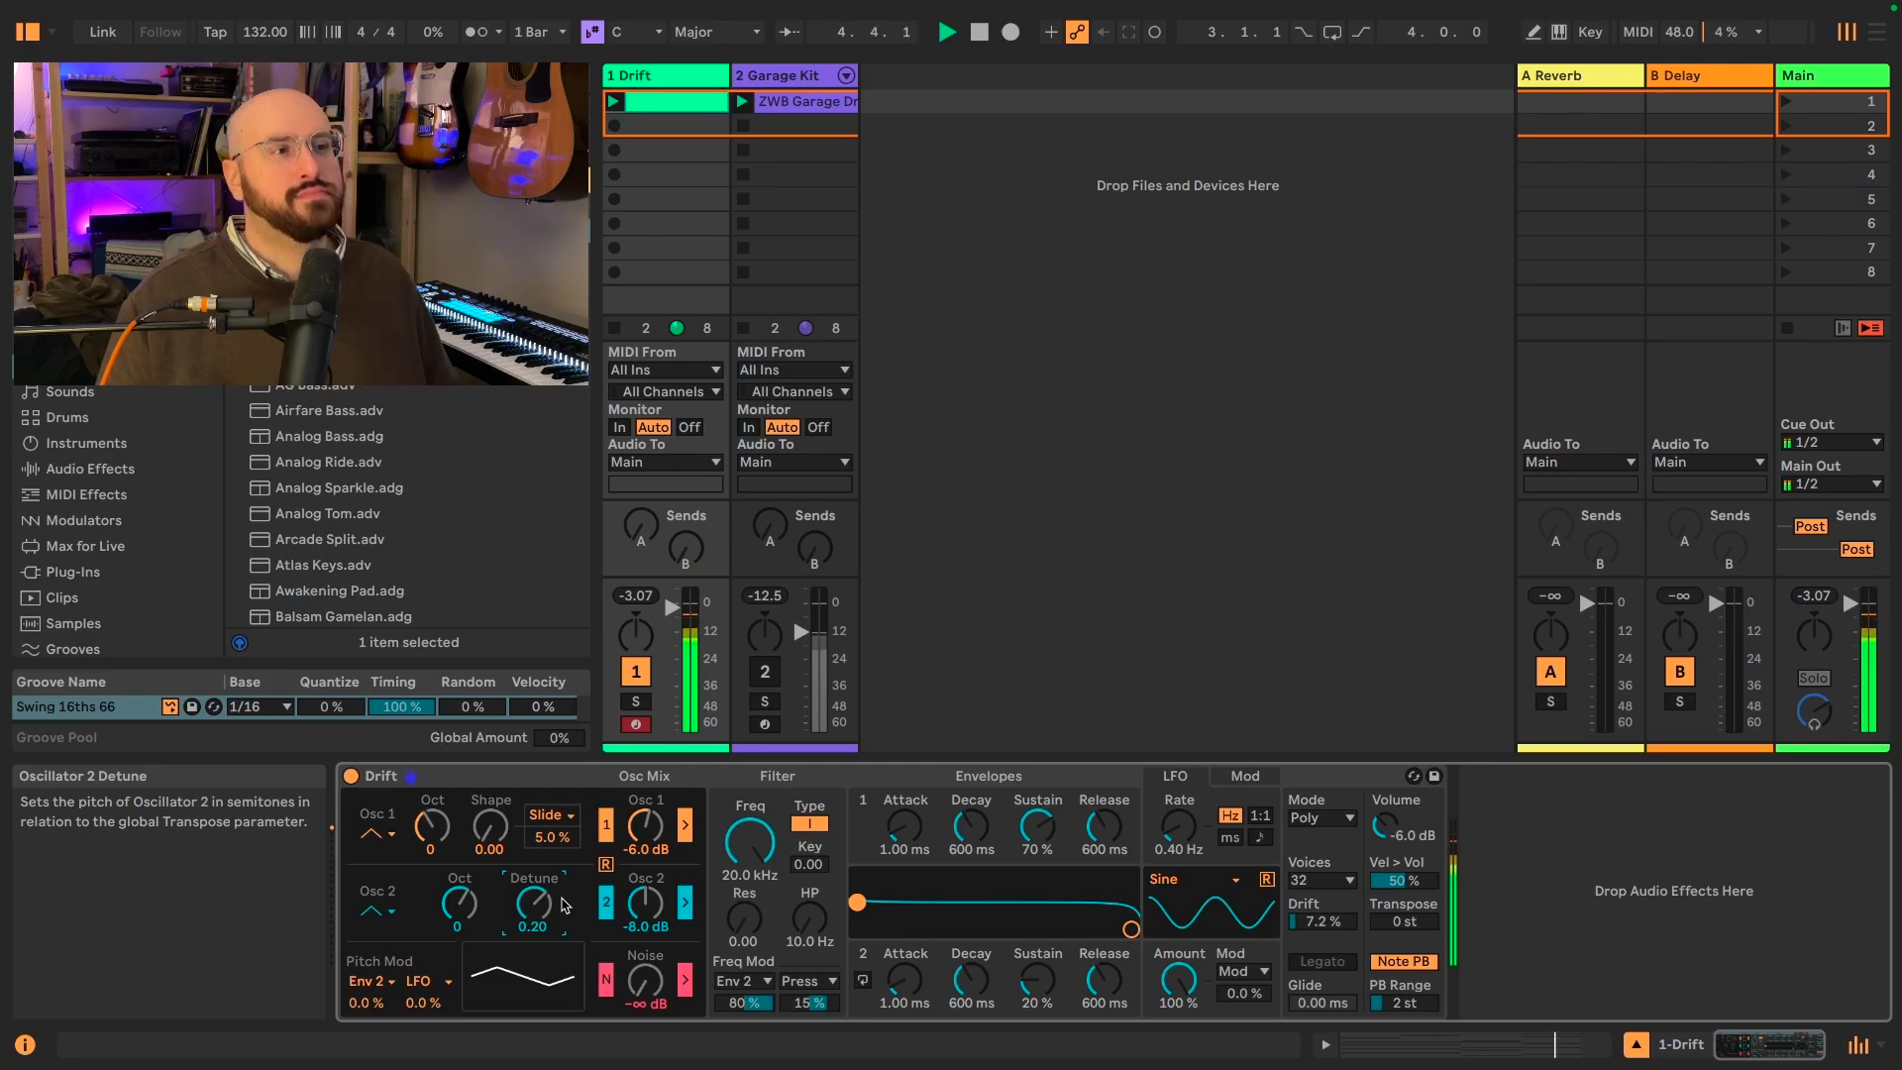
pyautogui.press('space')
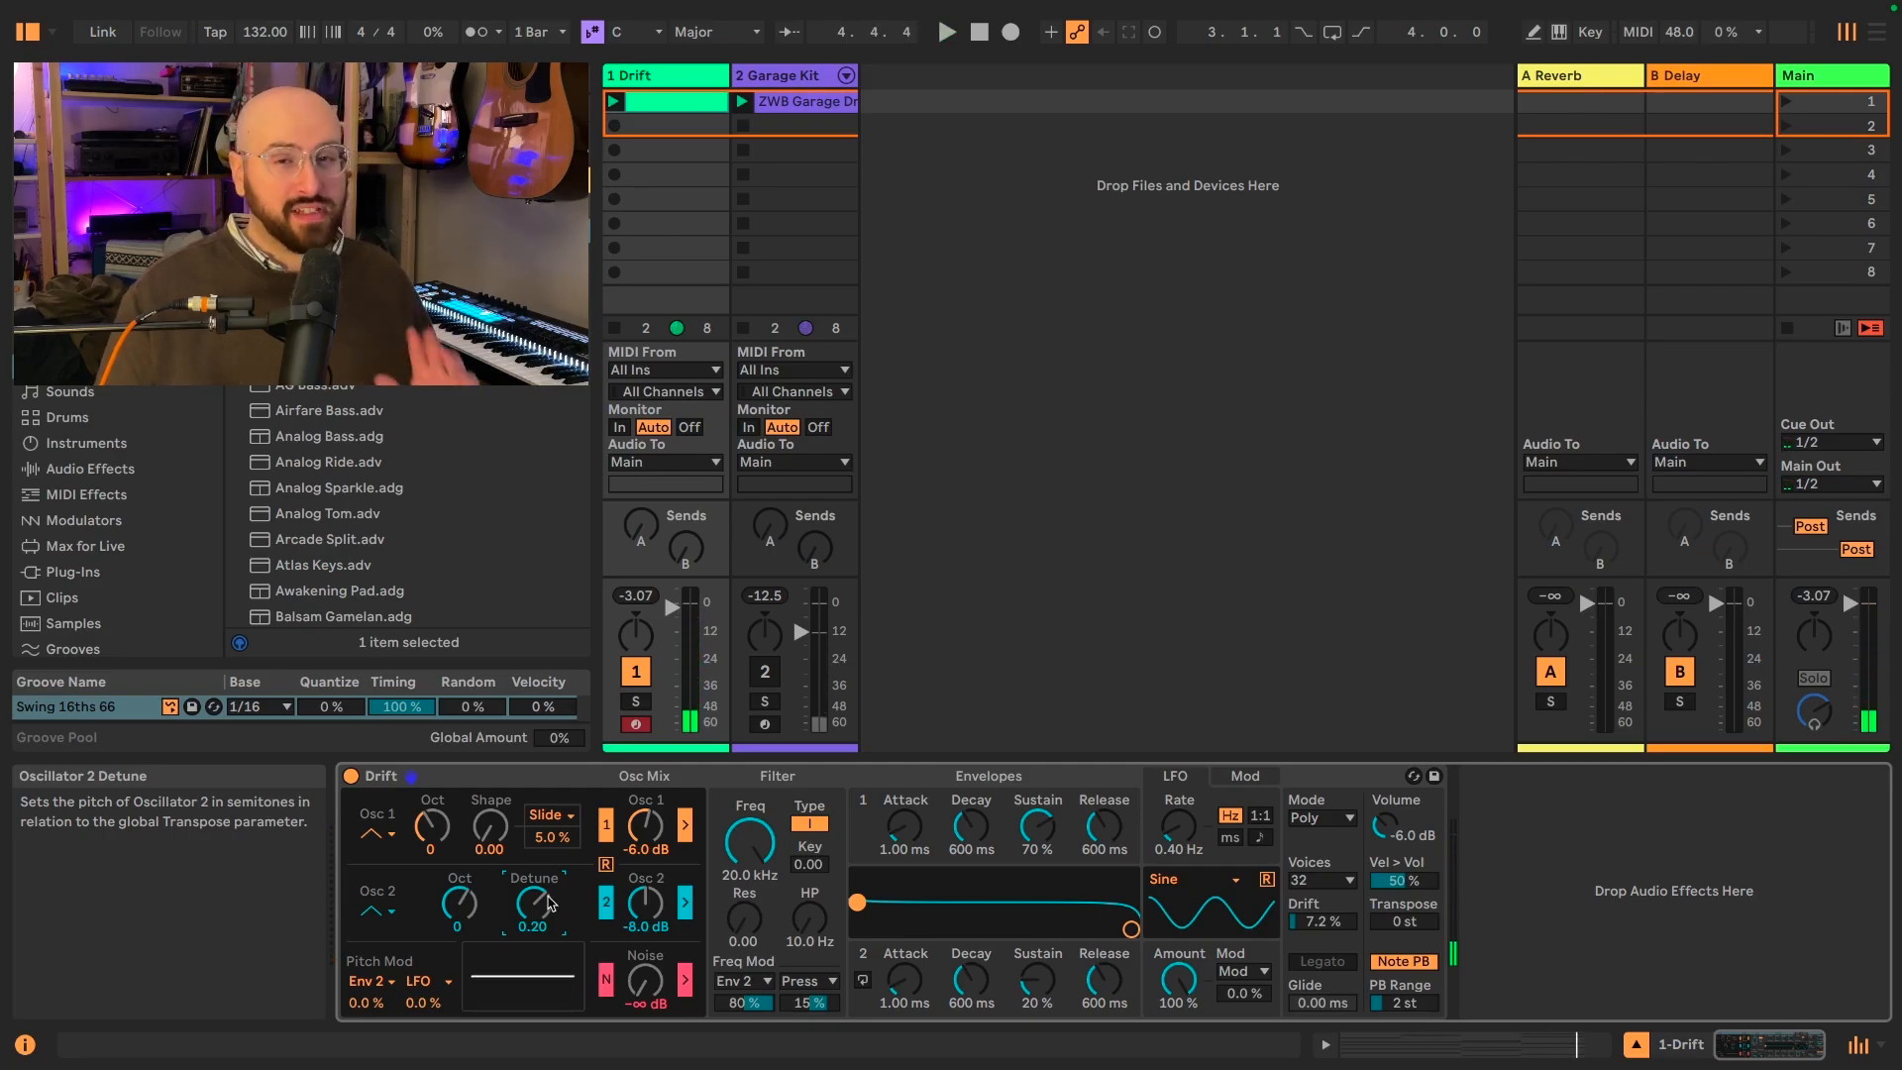
pyautogui.press('Delete')
pyautogui.press('space')
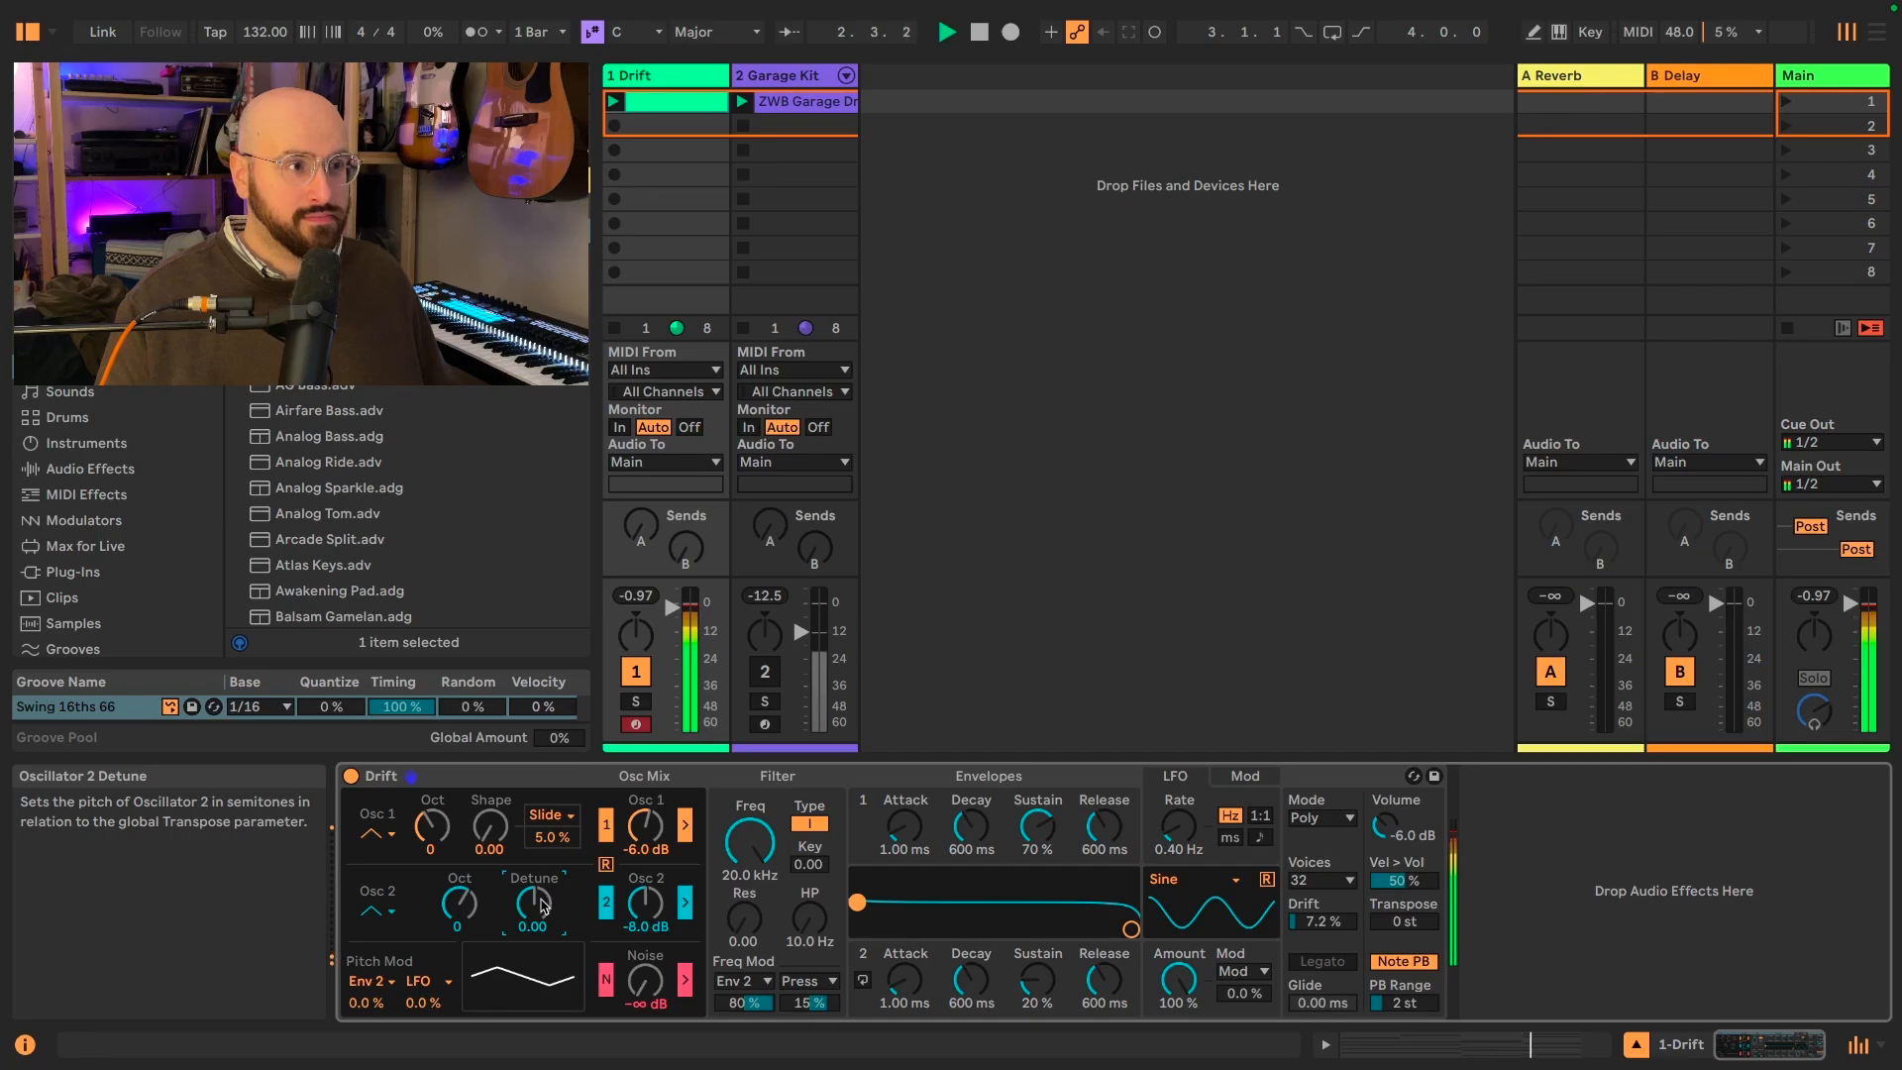
pyautogui.moveTo(534, 904); pyautogui.dragTo(534, 884)
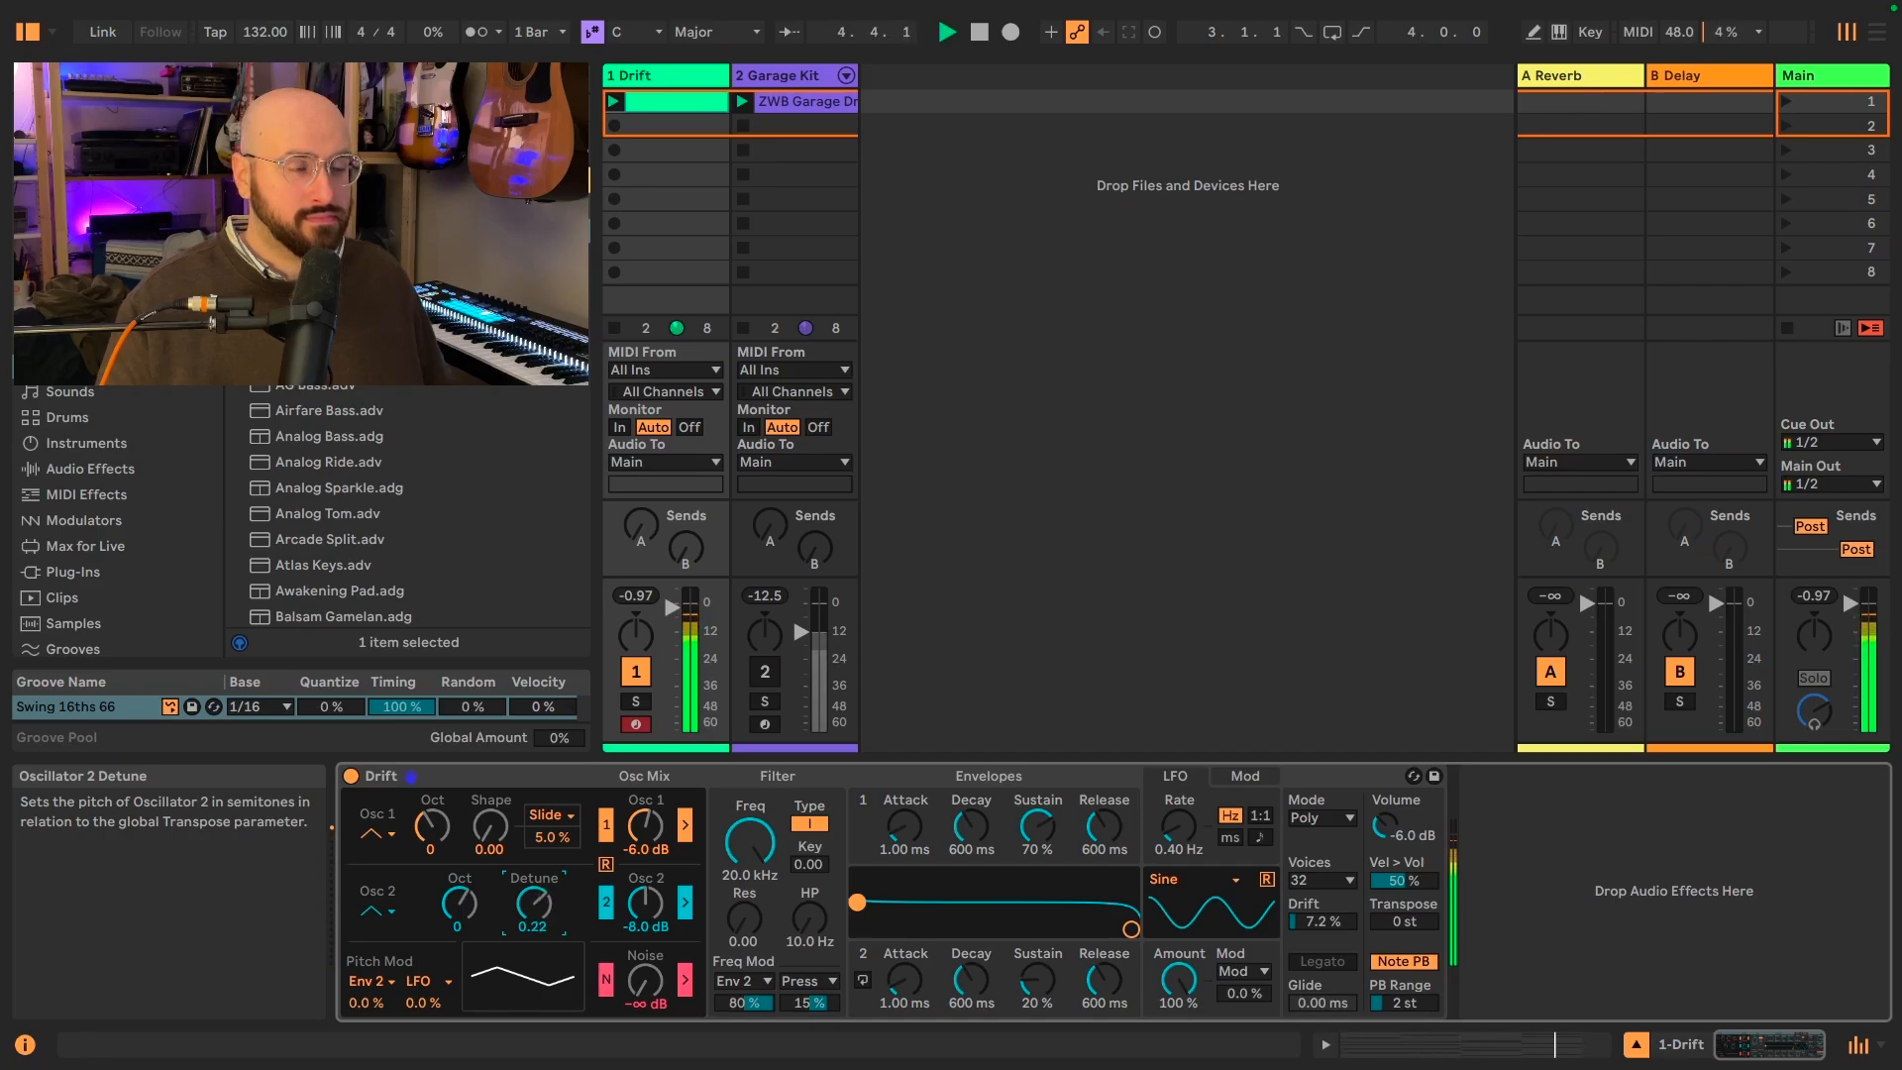
pyautogui.press('space')
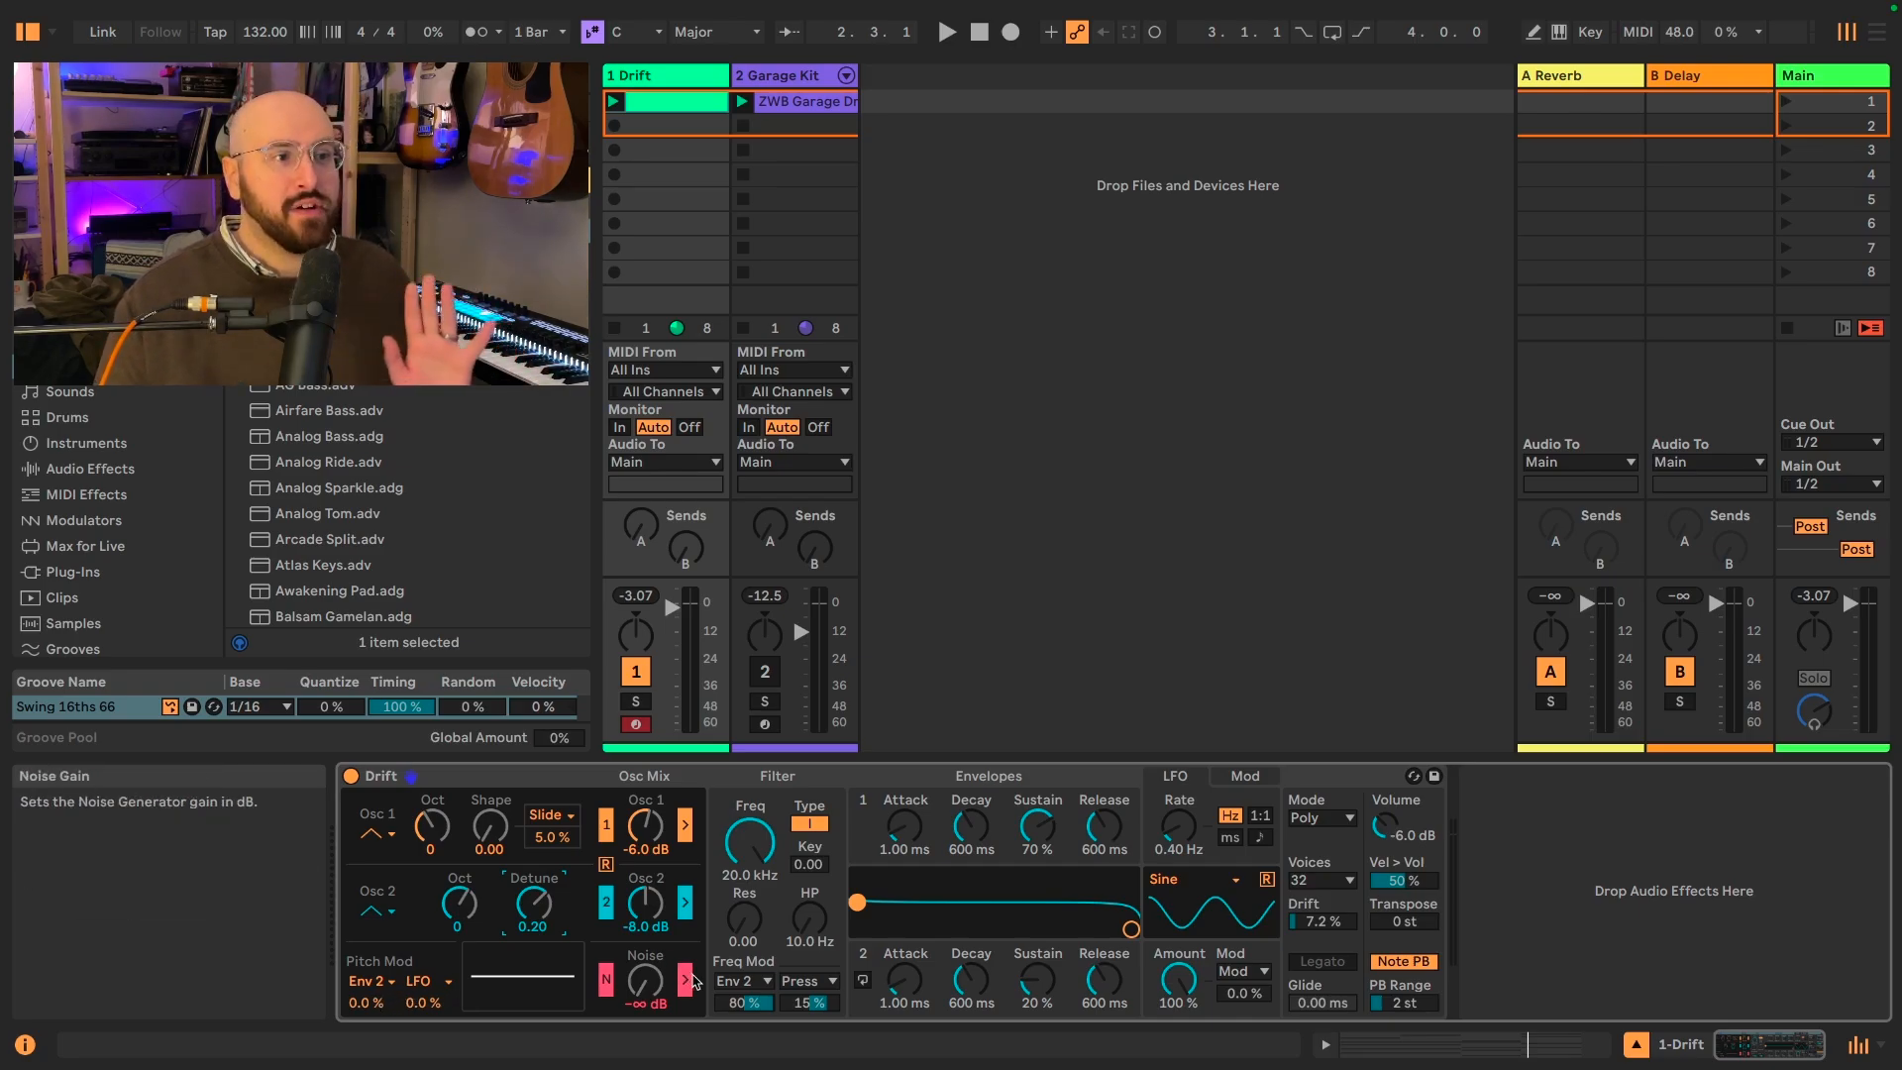
# Step: Reset the filter Freq Mod amount from 80% to 0% and display Envelope 2's graph
pyautogui.doubleClick(754, 1007)
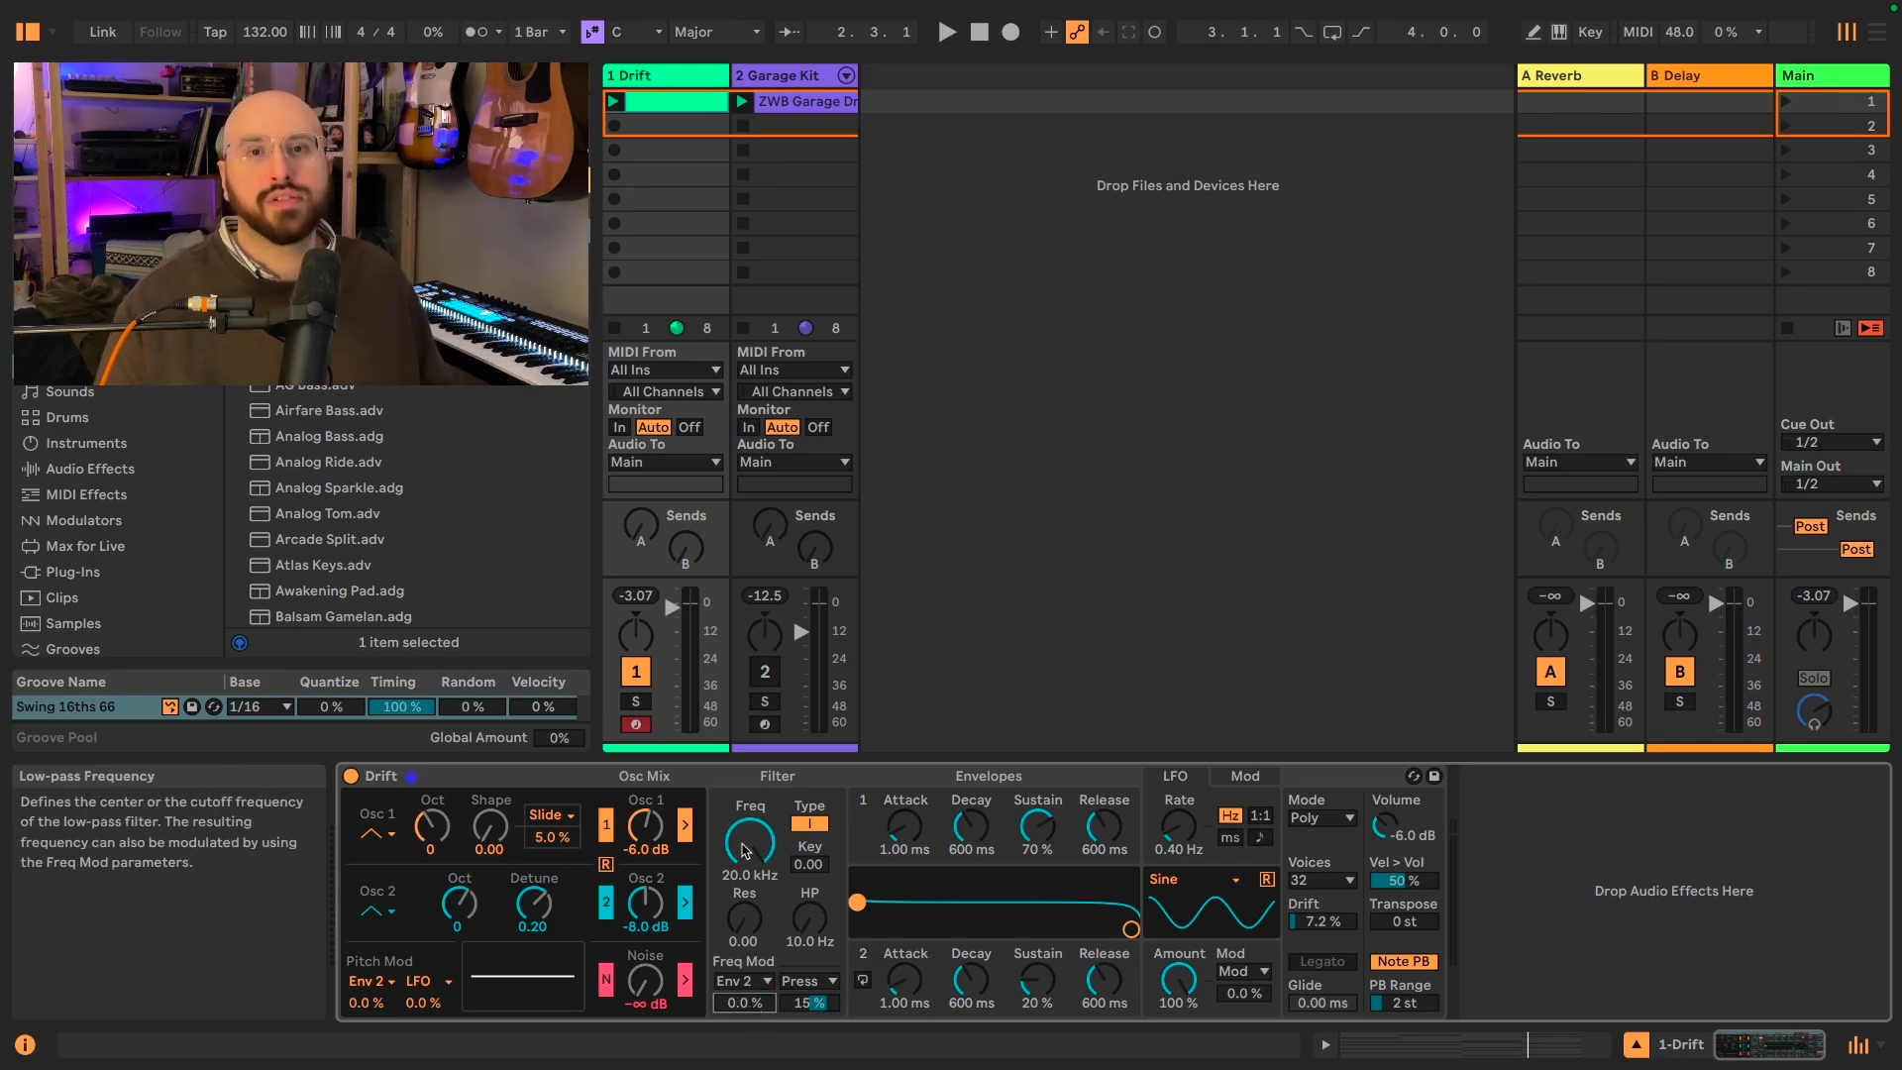
pyautogui.click(865, 877)
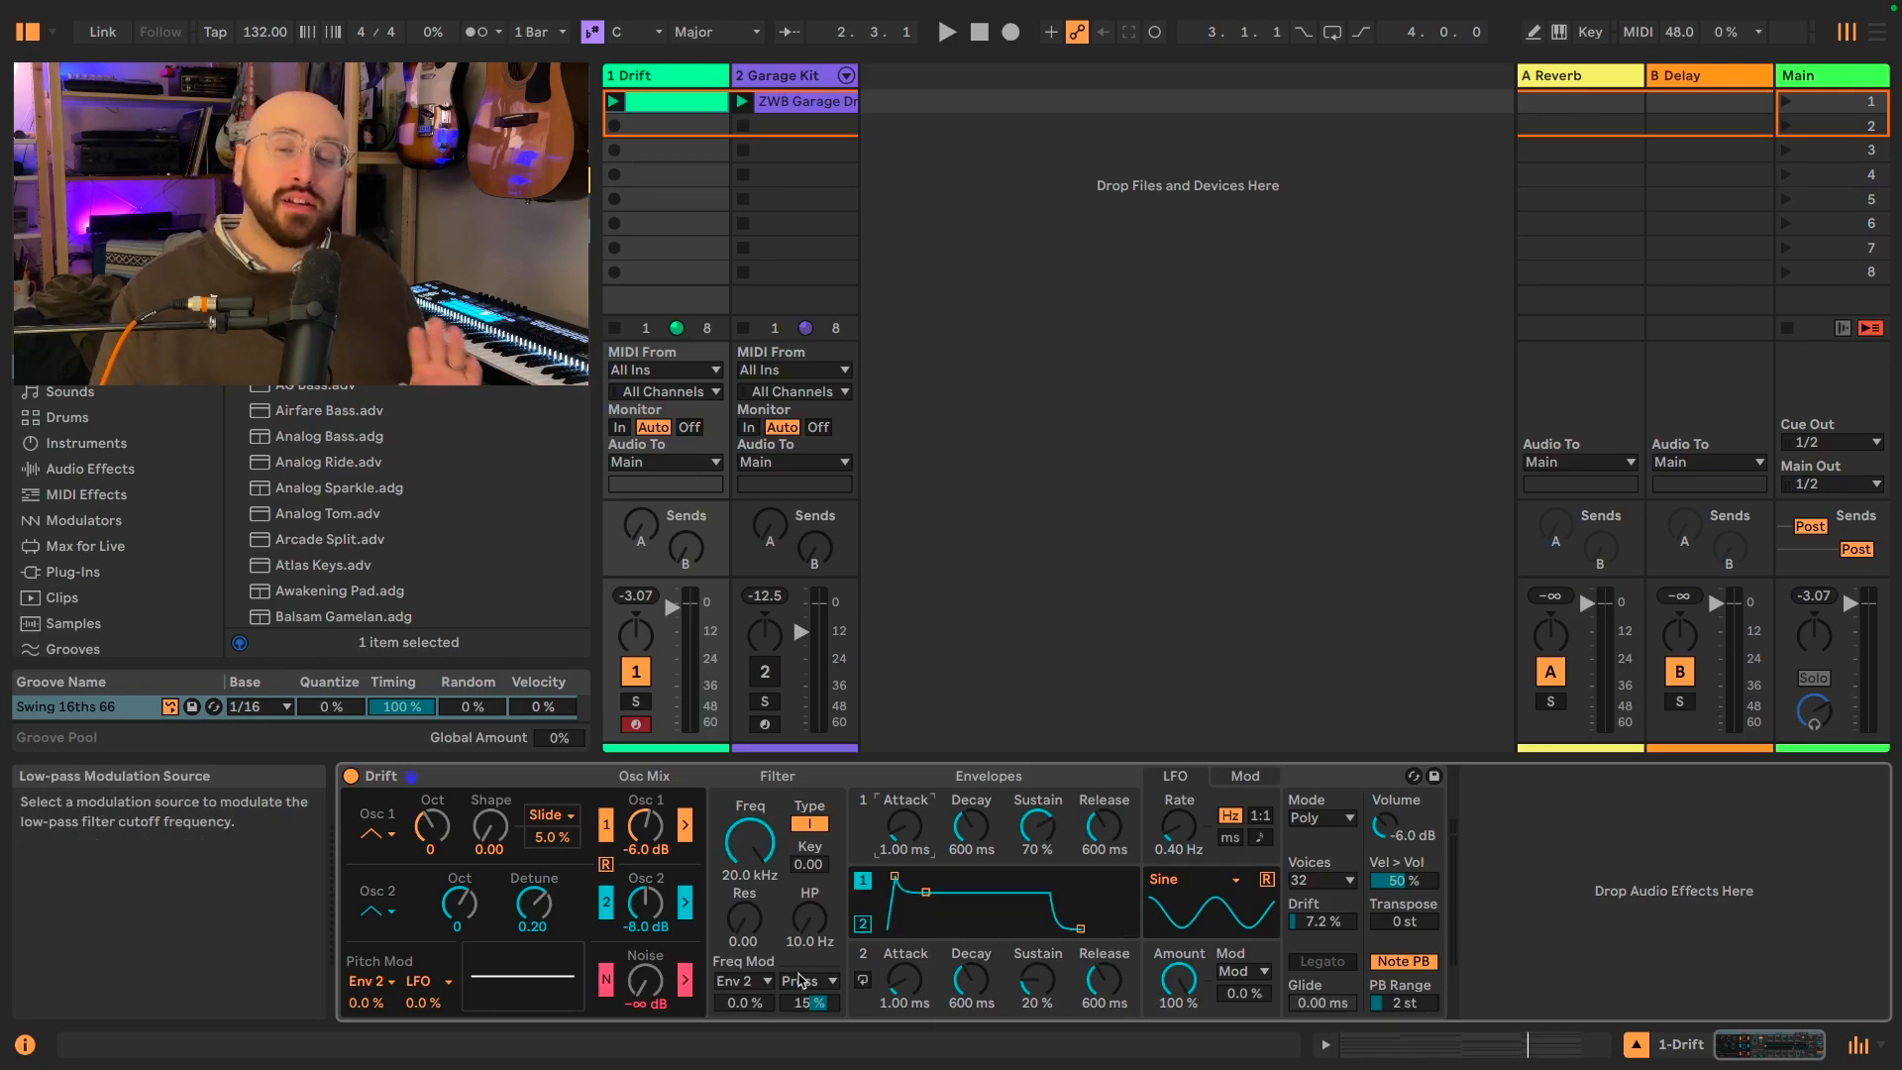
pyautogui.click(922, 986)
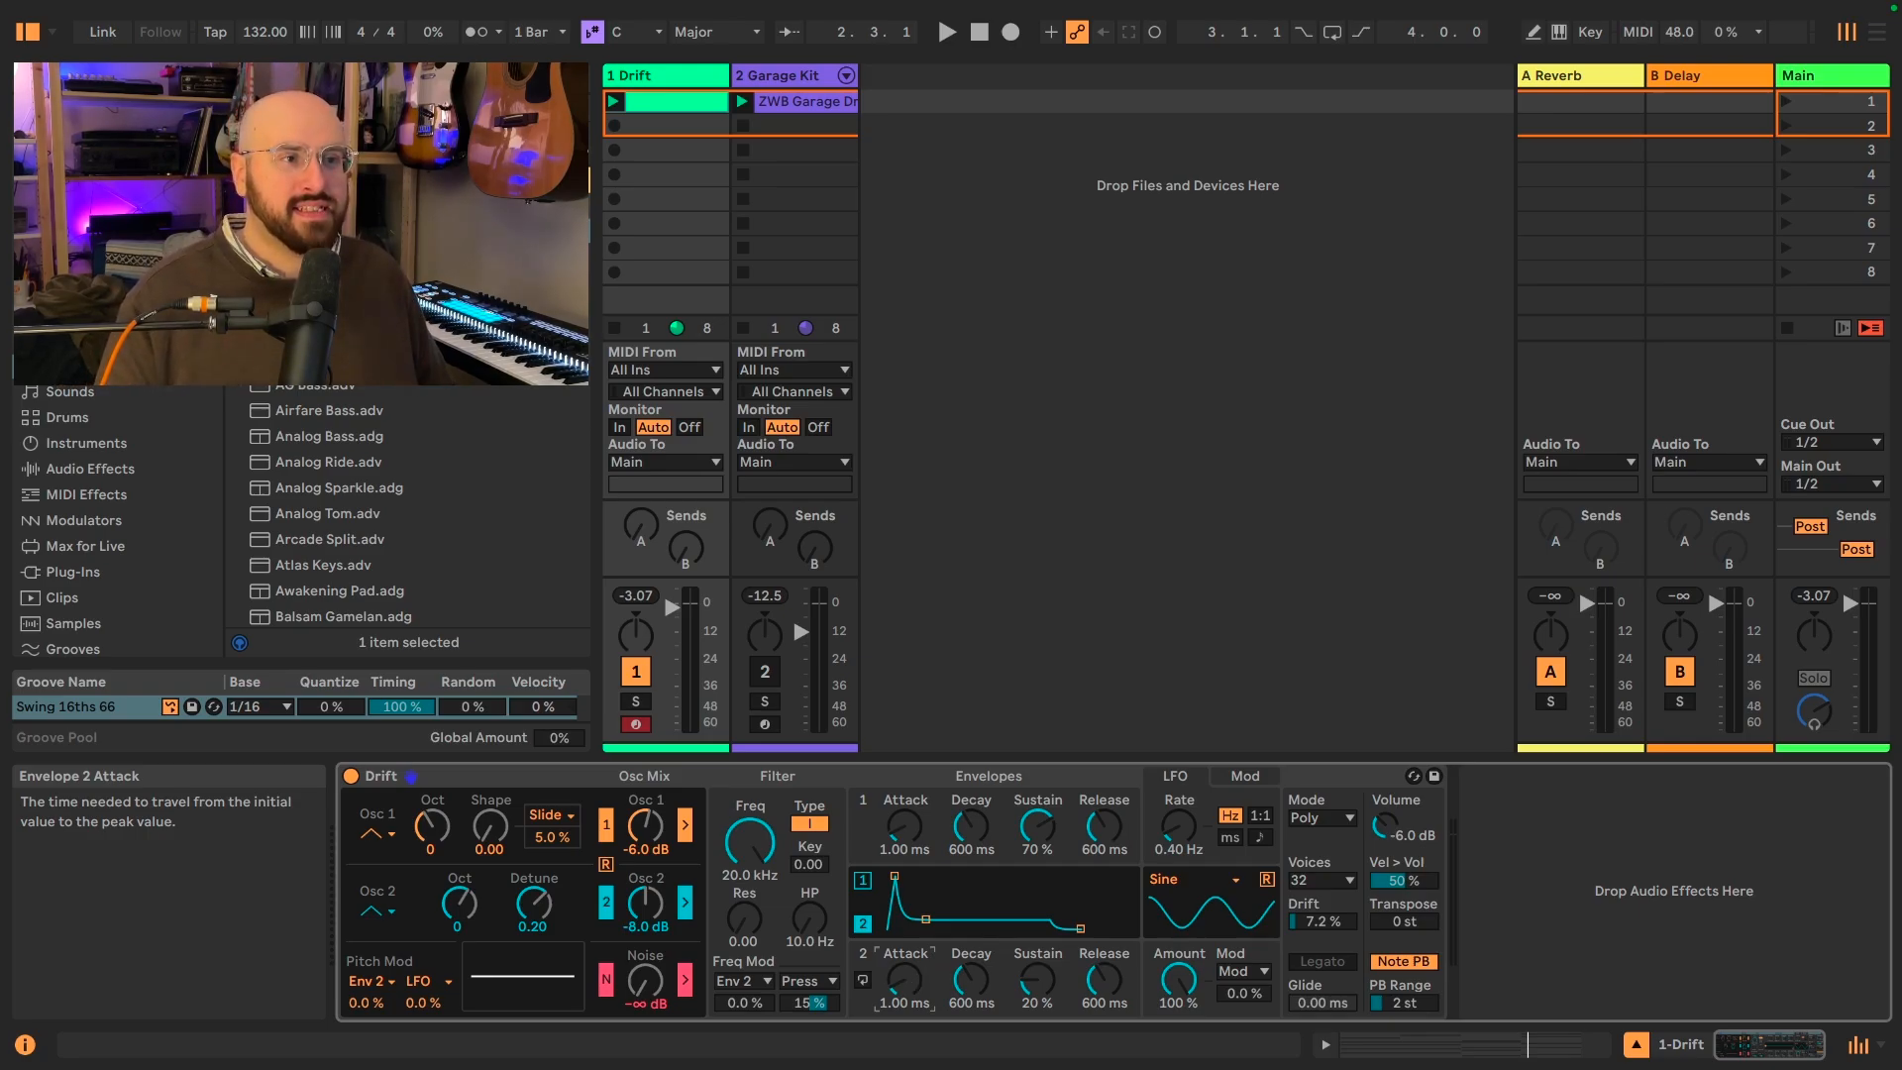
# Step: Shape Env 2 as a pluck: 0 ms attack, -25% pitch mod, 500 ms decay, 0% sustain
pyautogui.moveTo(903, 981); pyautogui.dragTo(914, 994)
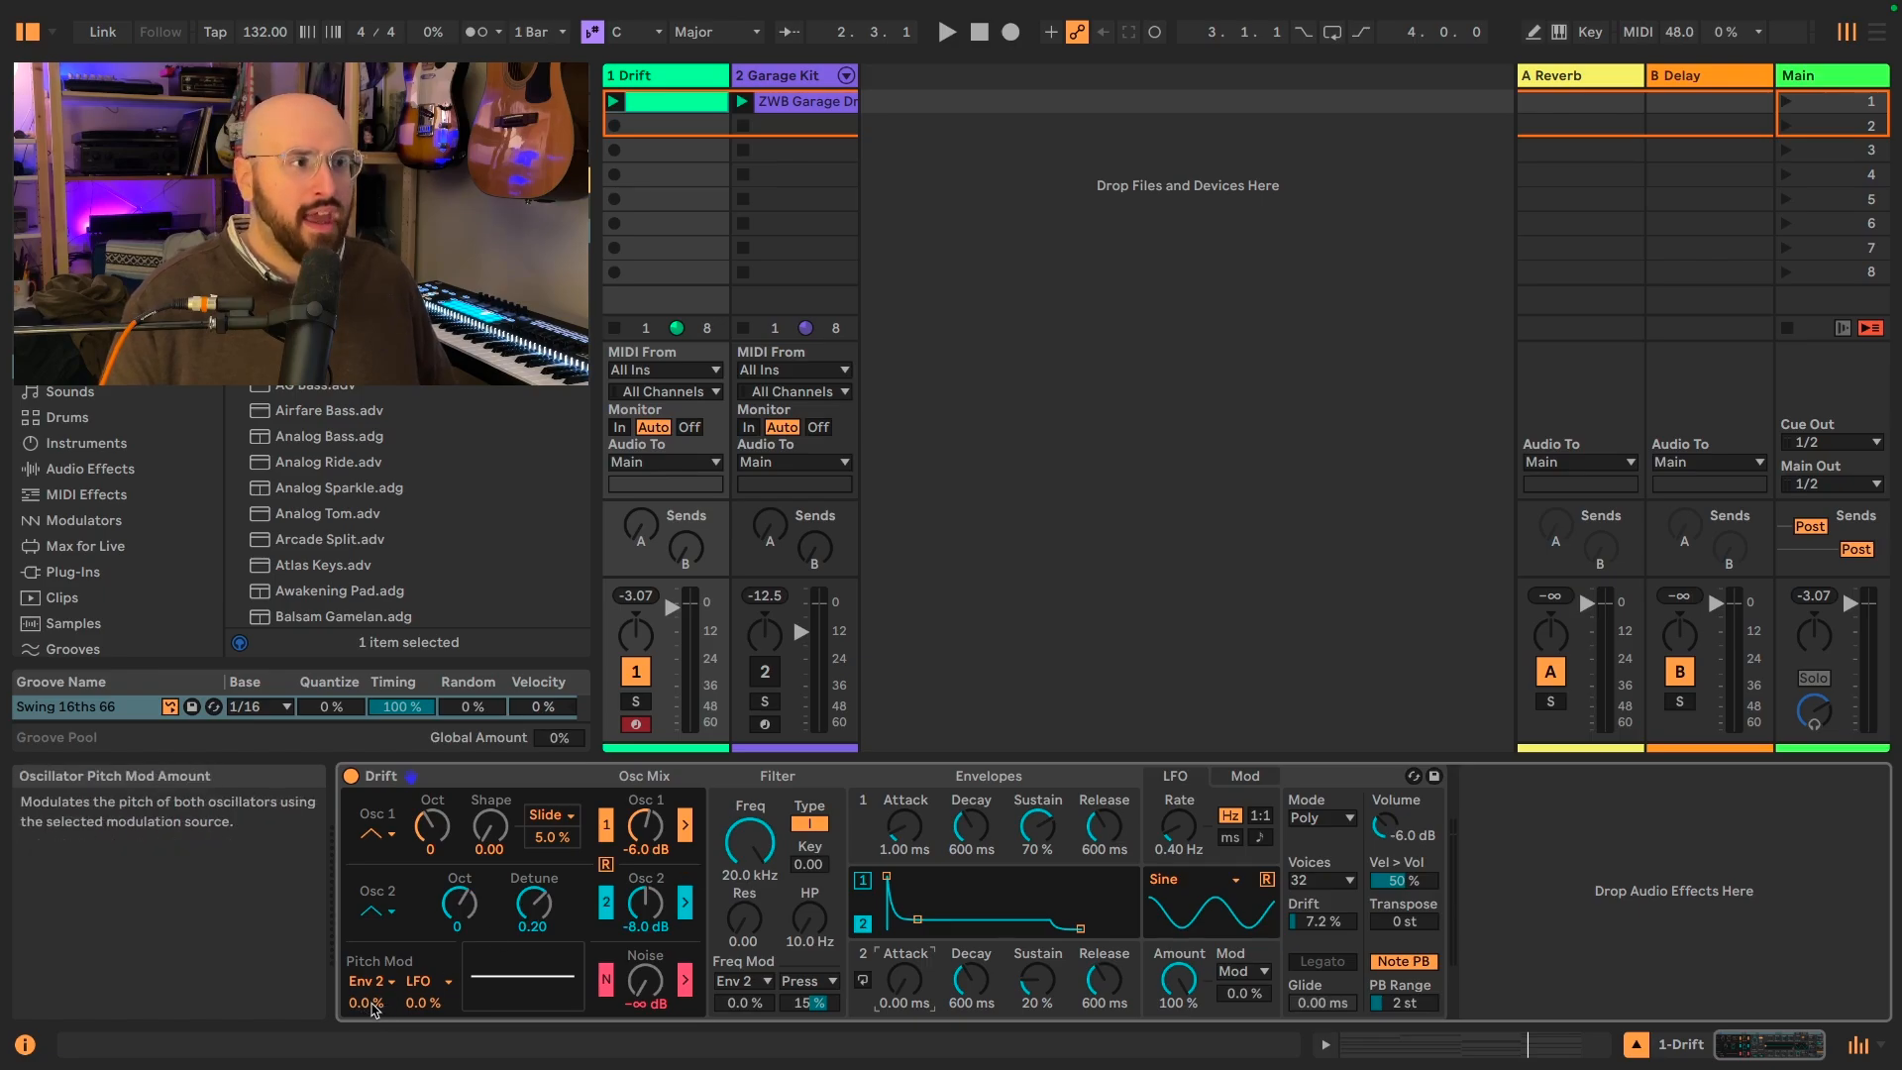
pyautogui.write('-25')
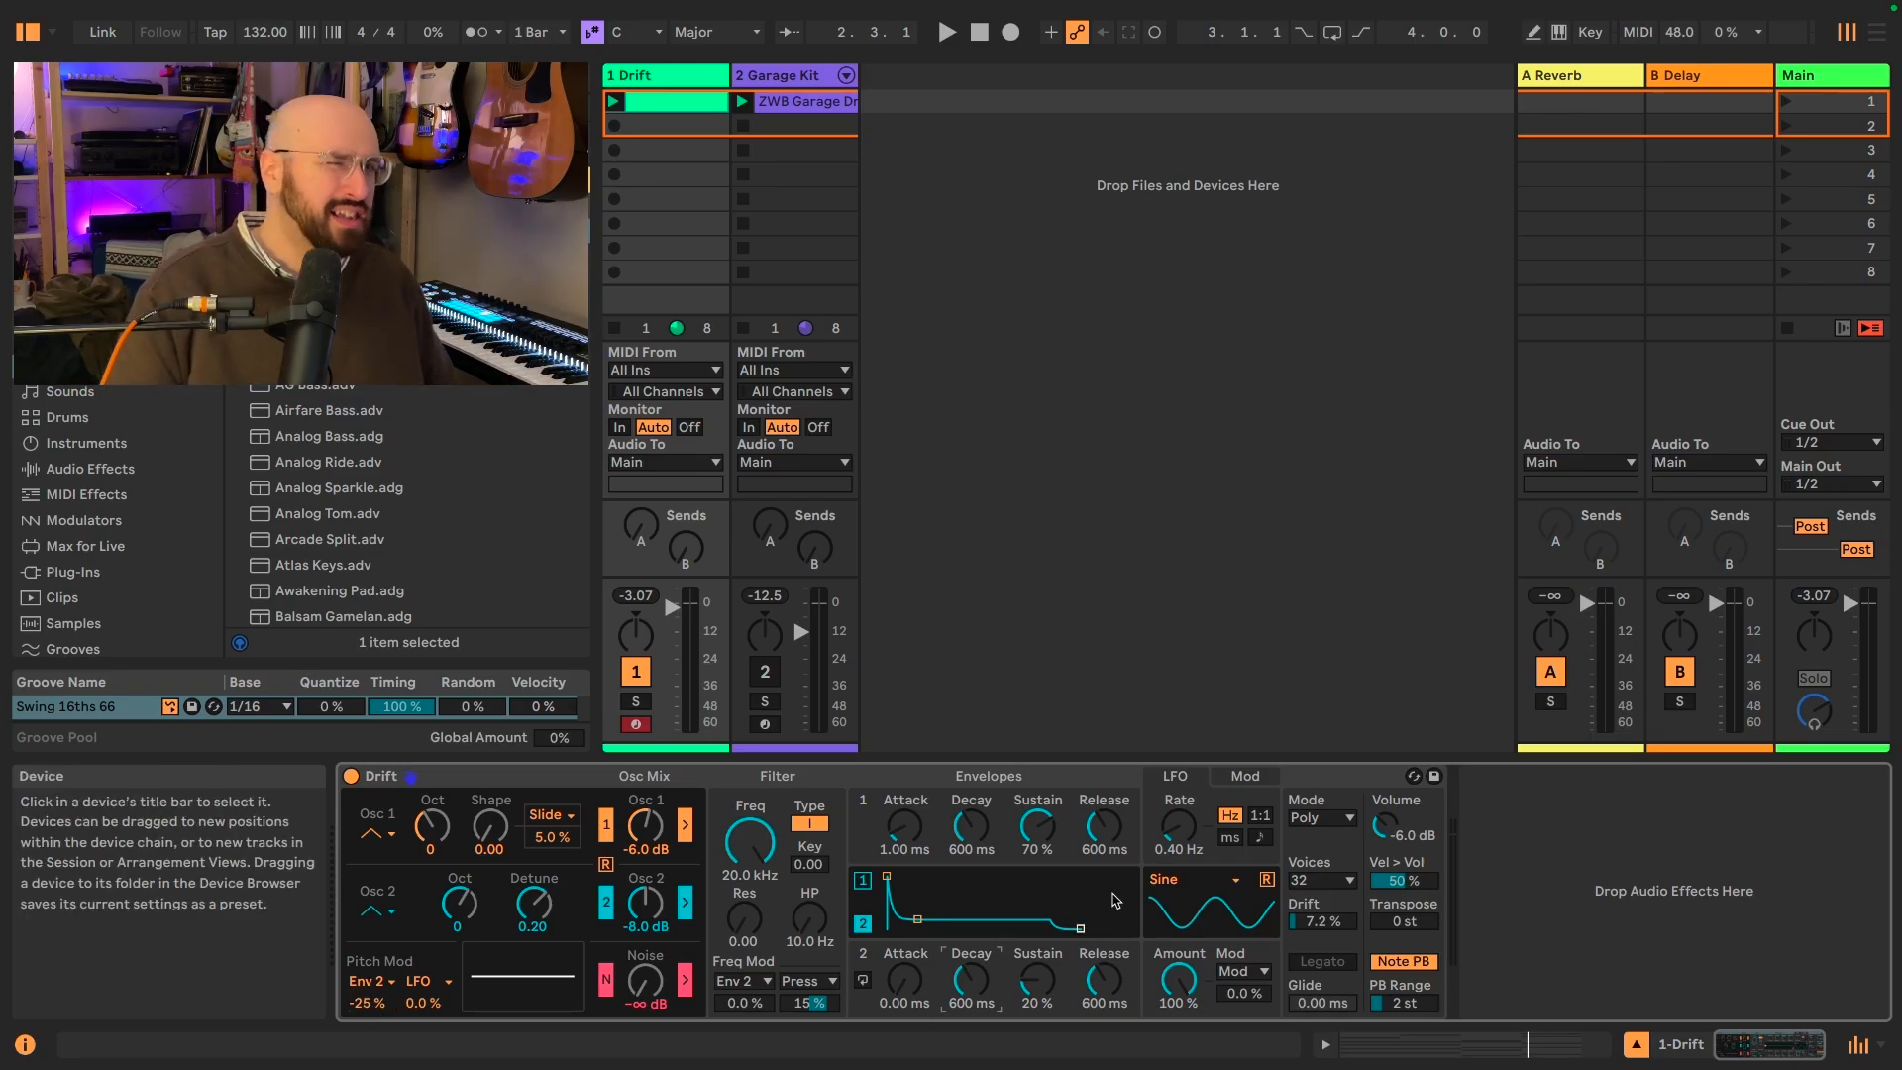
pyautogui.write('500')
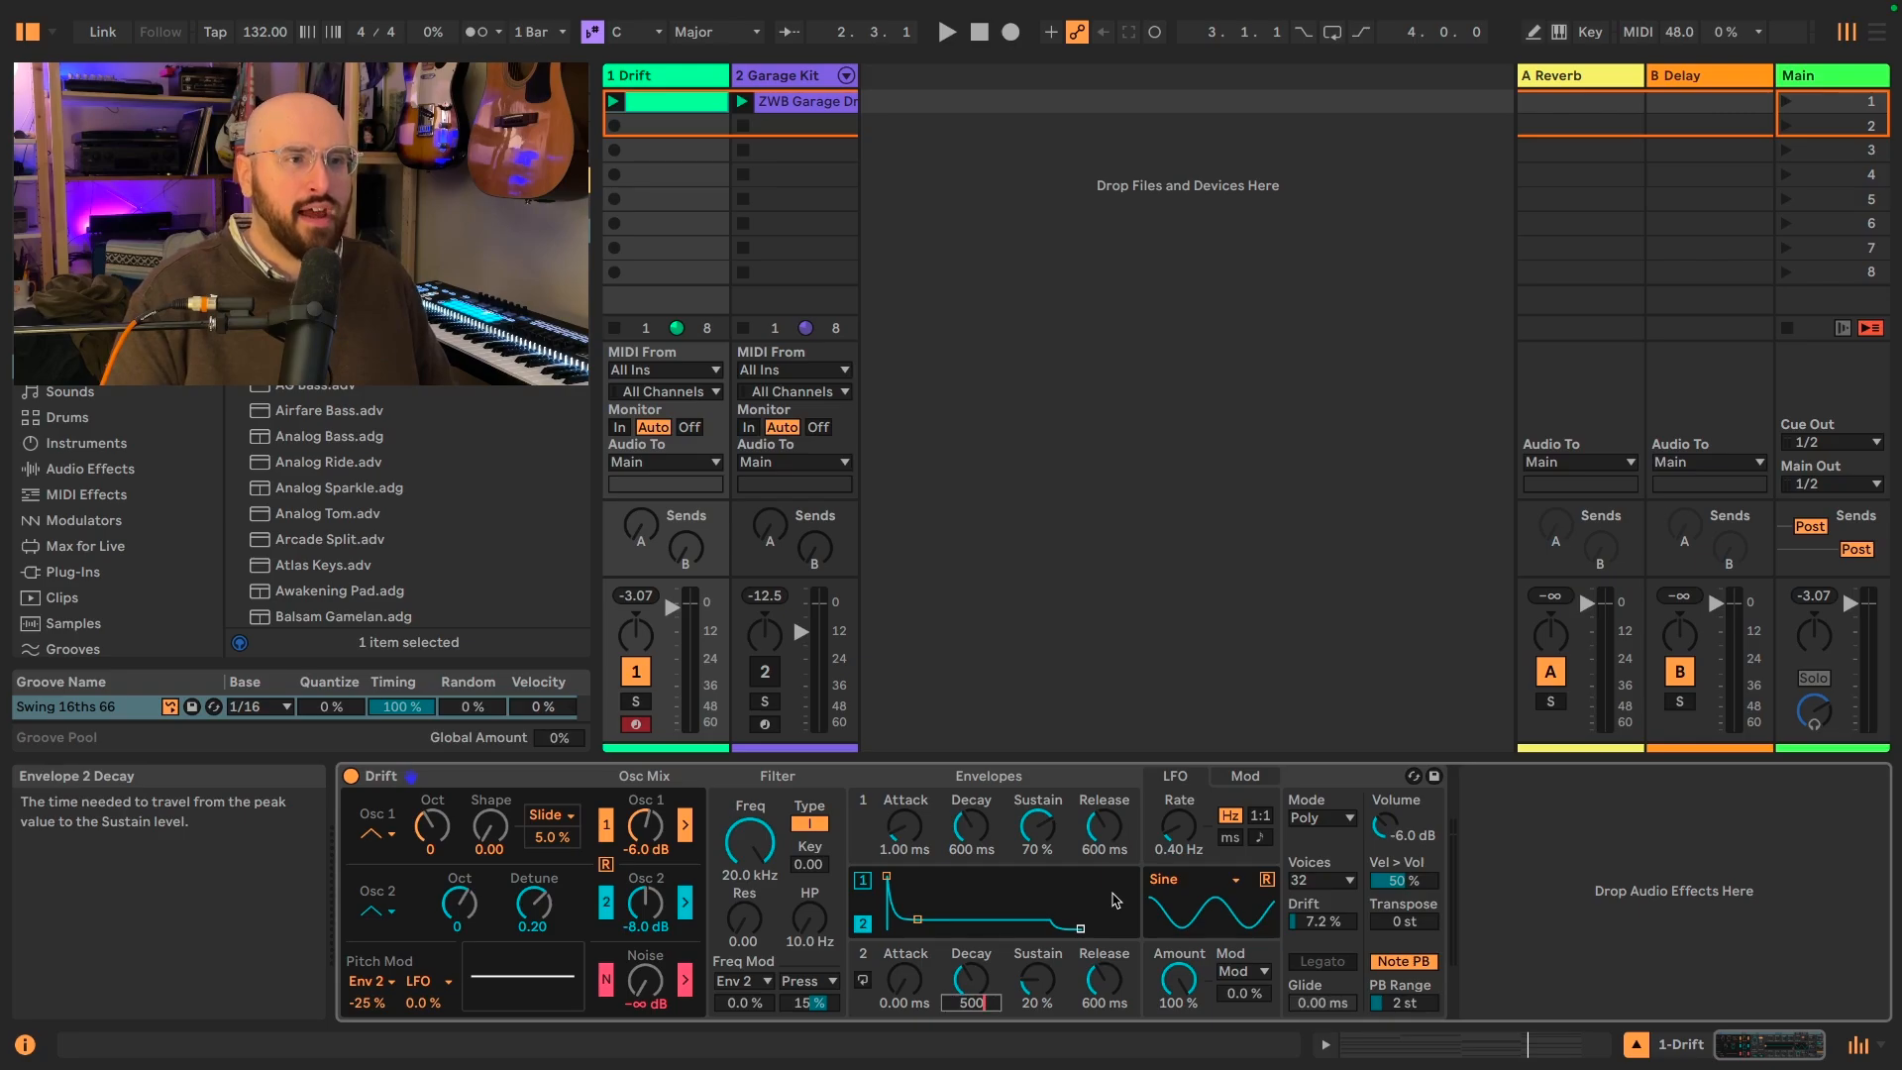
pyautogui.press('Return')
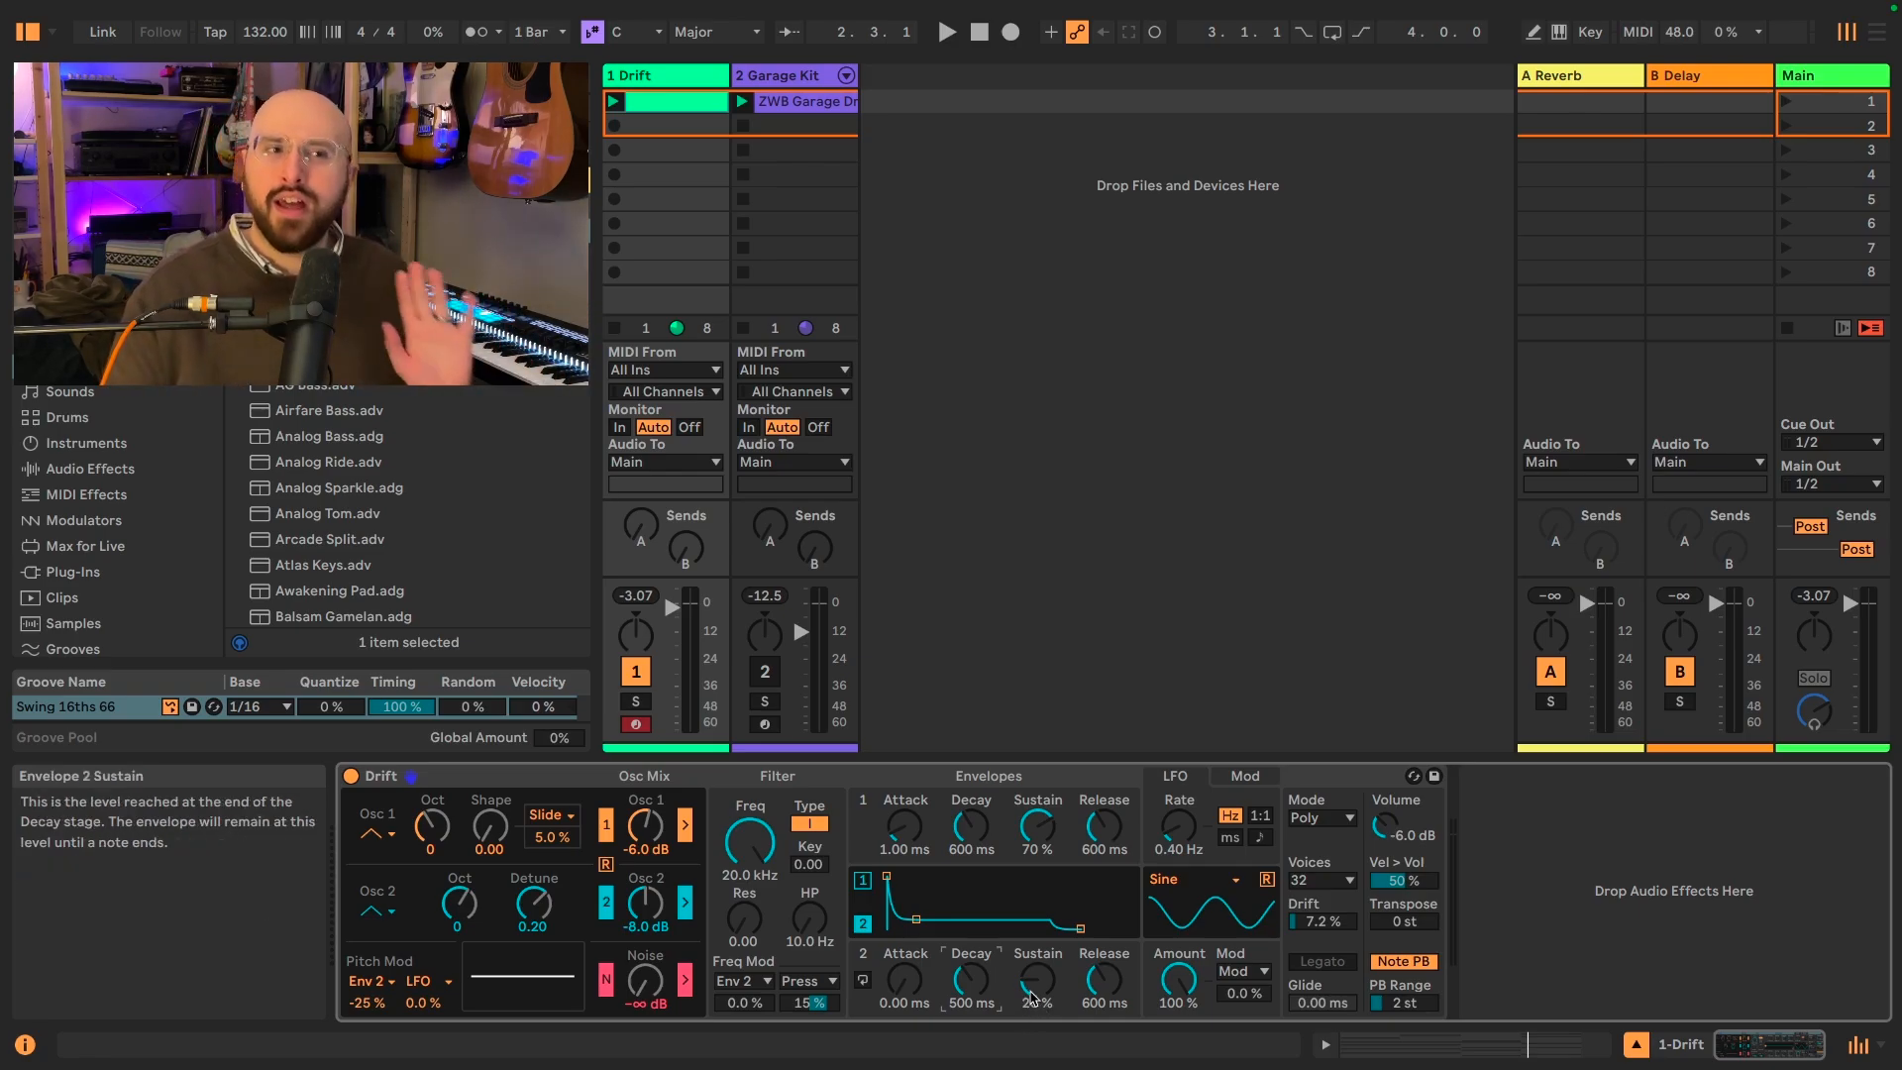
pyautogui.moveTo(1038, 983); pyautogui.dragTo(1038, 1020)
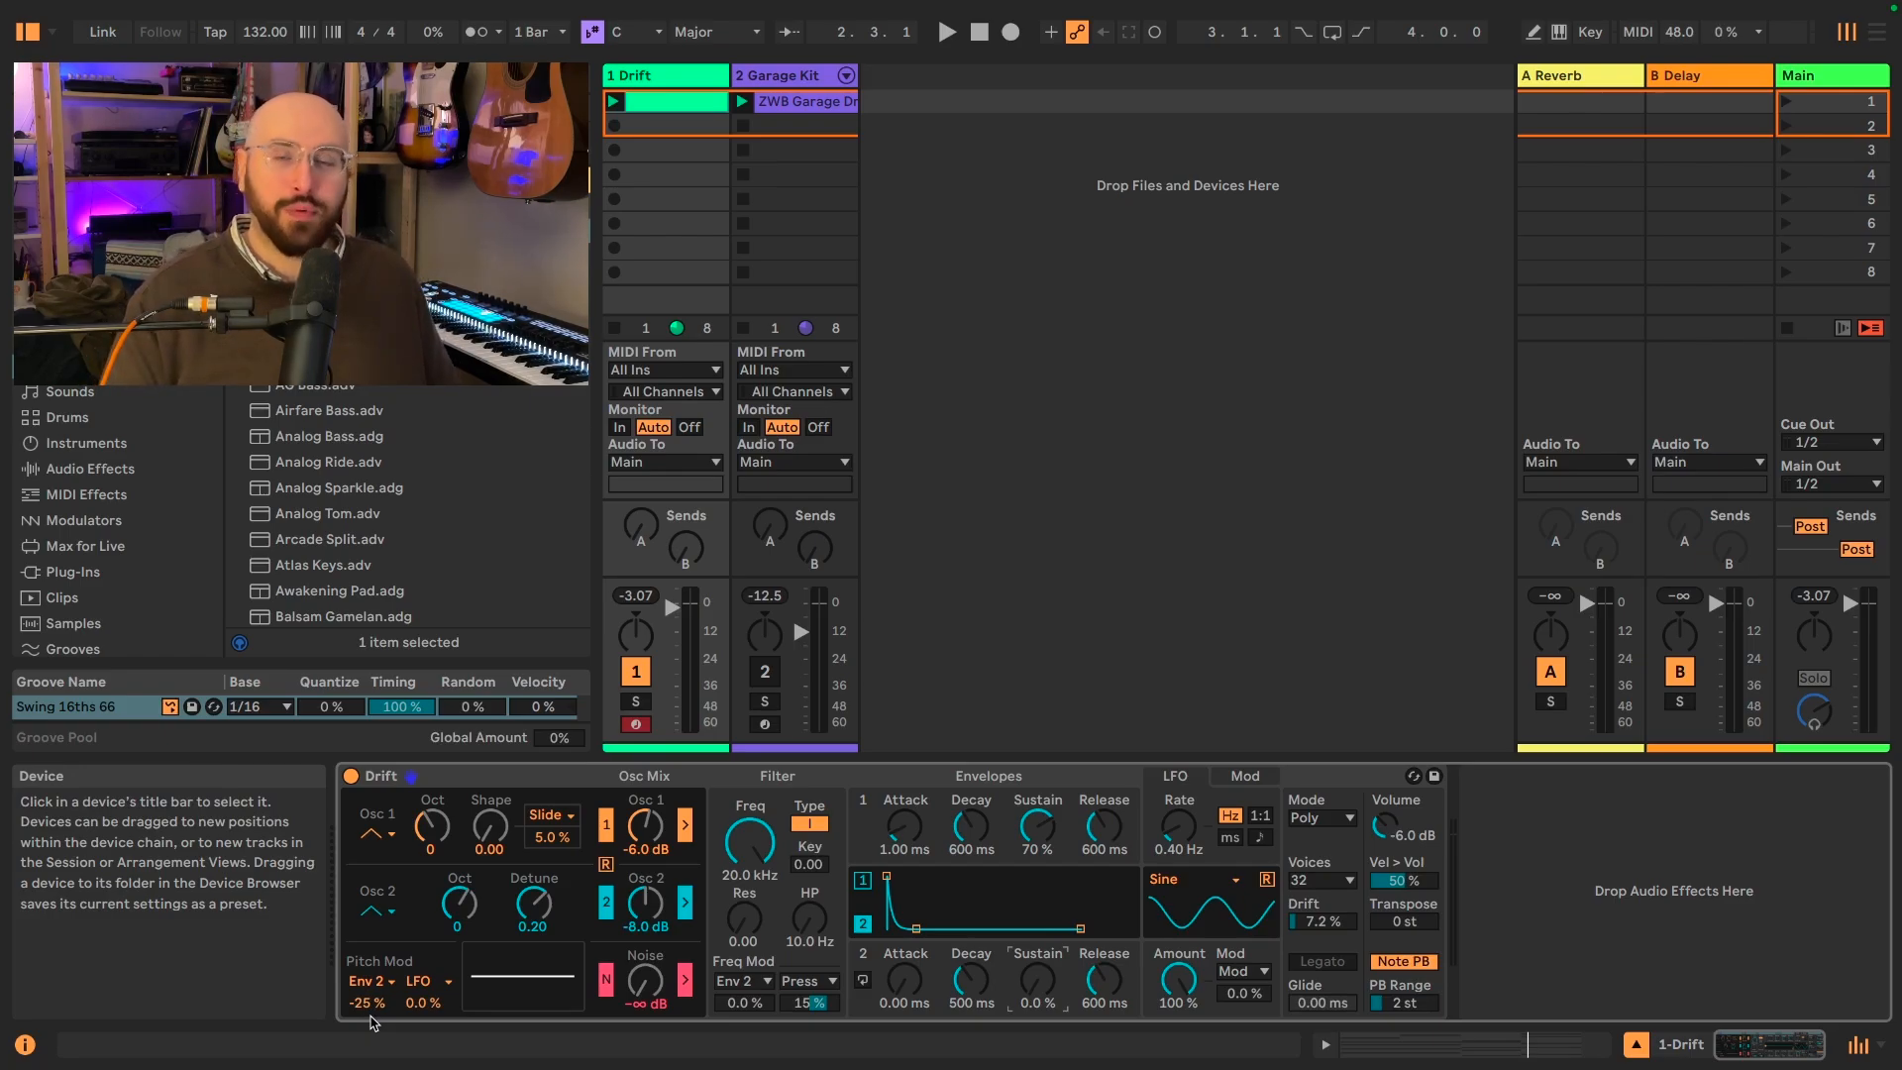
# Step: Audition a longer 795 ms Env 2 decay over the drums, then return it to 500 ms
pyautogui.press('space')
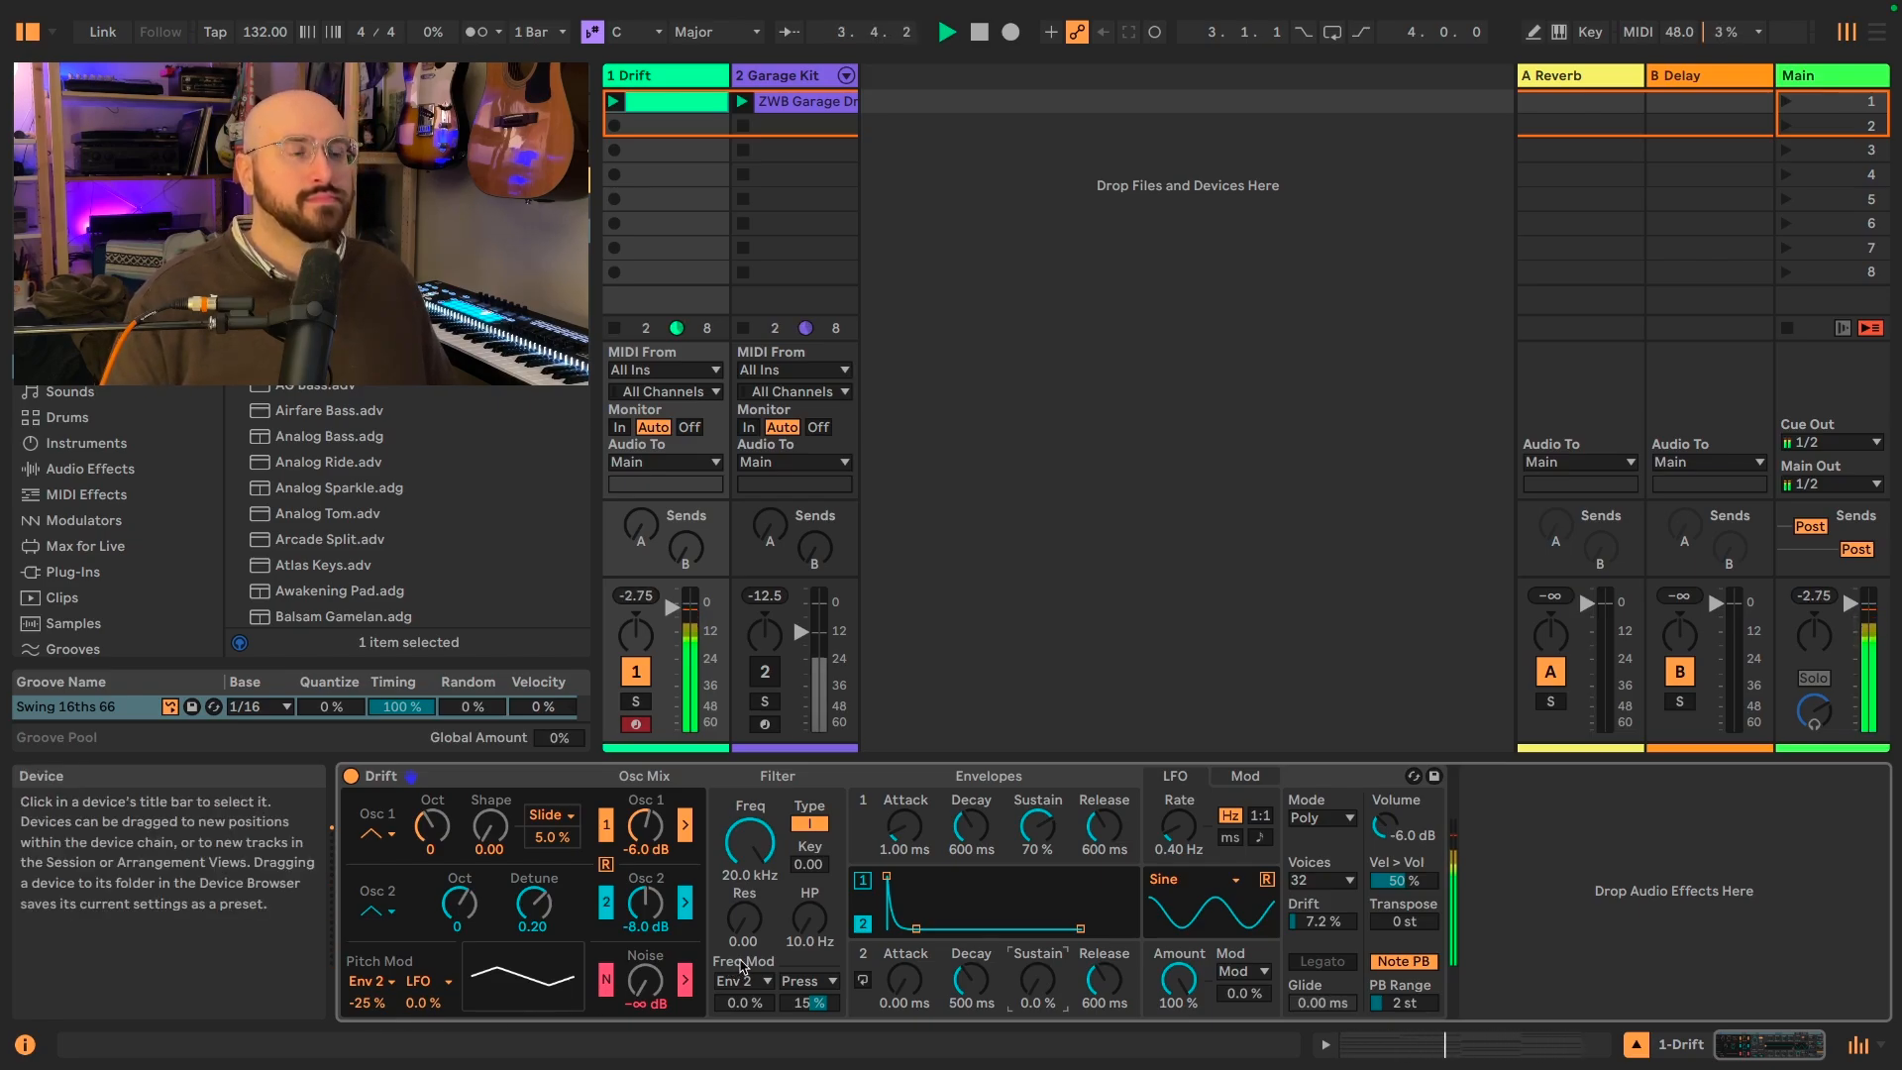
pyautogui.press('space')
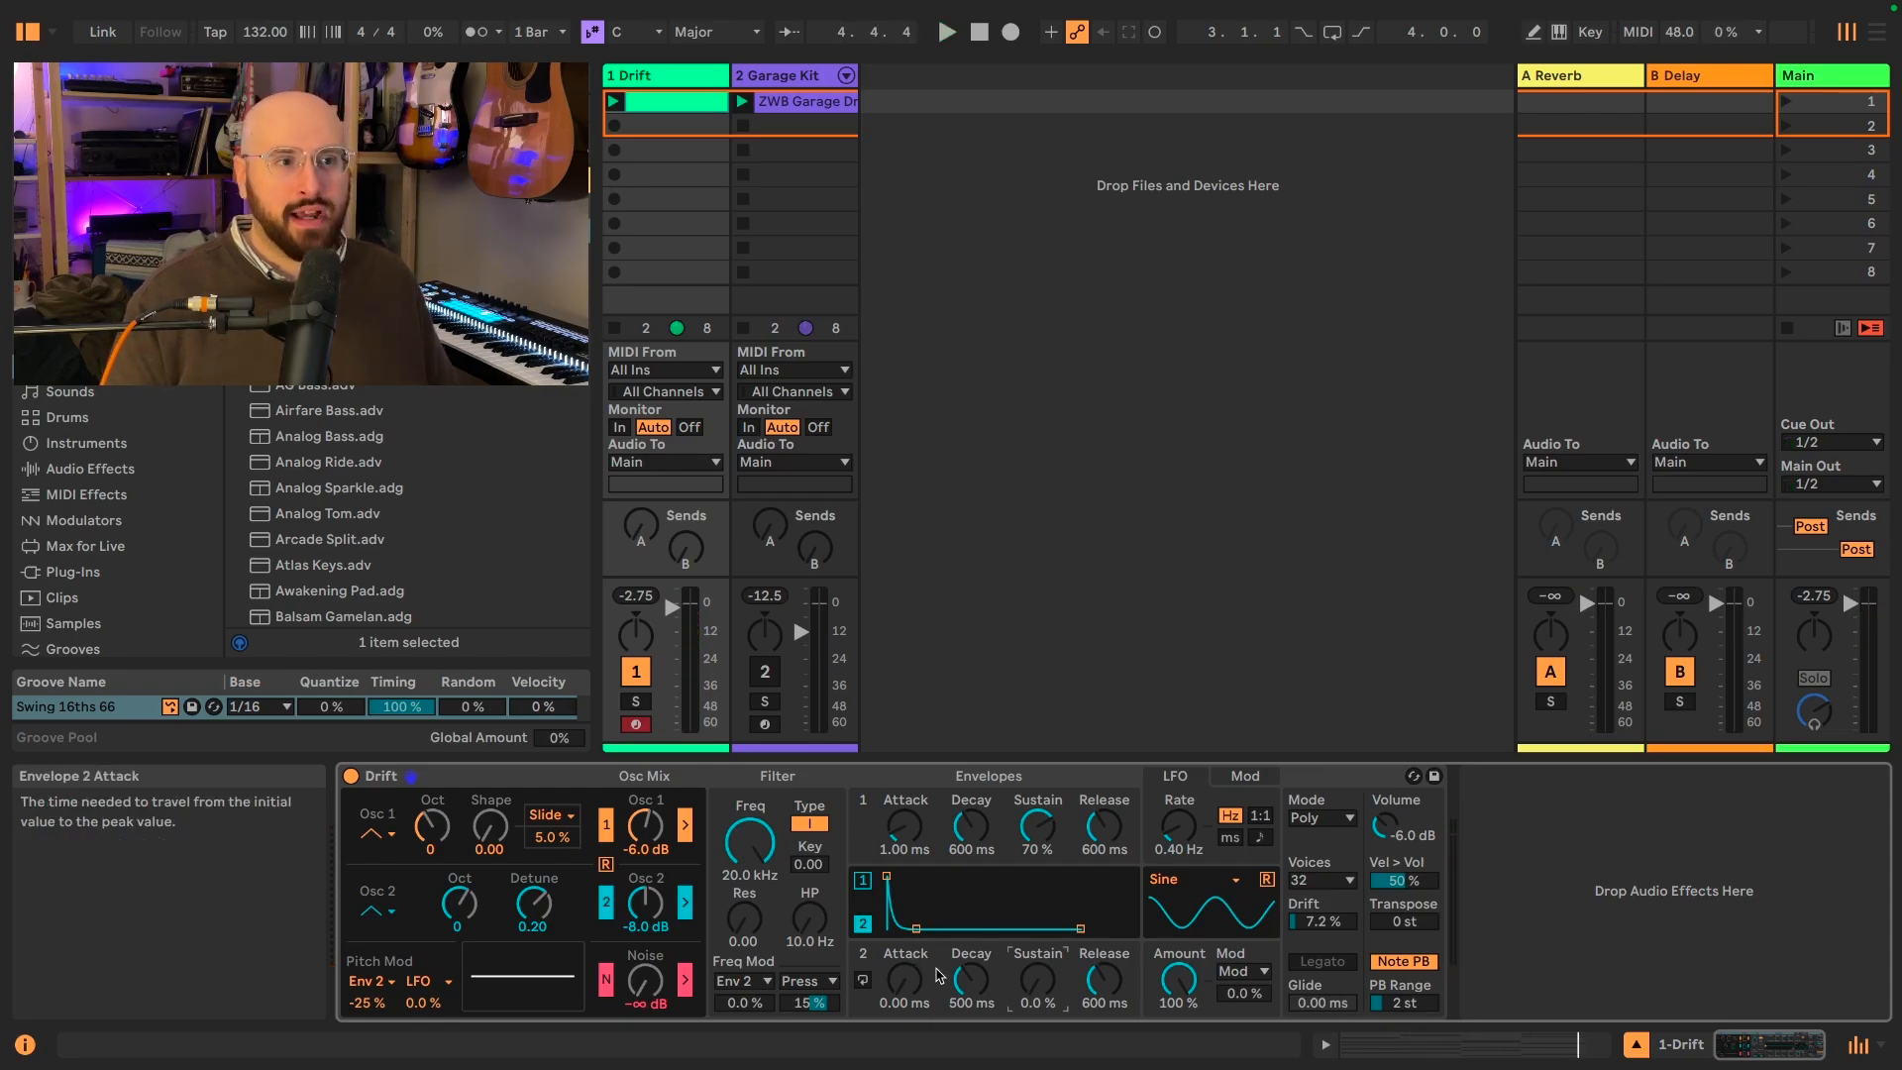
pyautogui.moveTo(971, 980)
pyautogui.mouseDown()
pyautogui.moveTo(971, 951)
pyautogui.moveTo(971, 988)
pyautogui.mouseUp()
pyautogui.press('space')
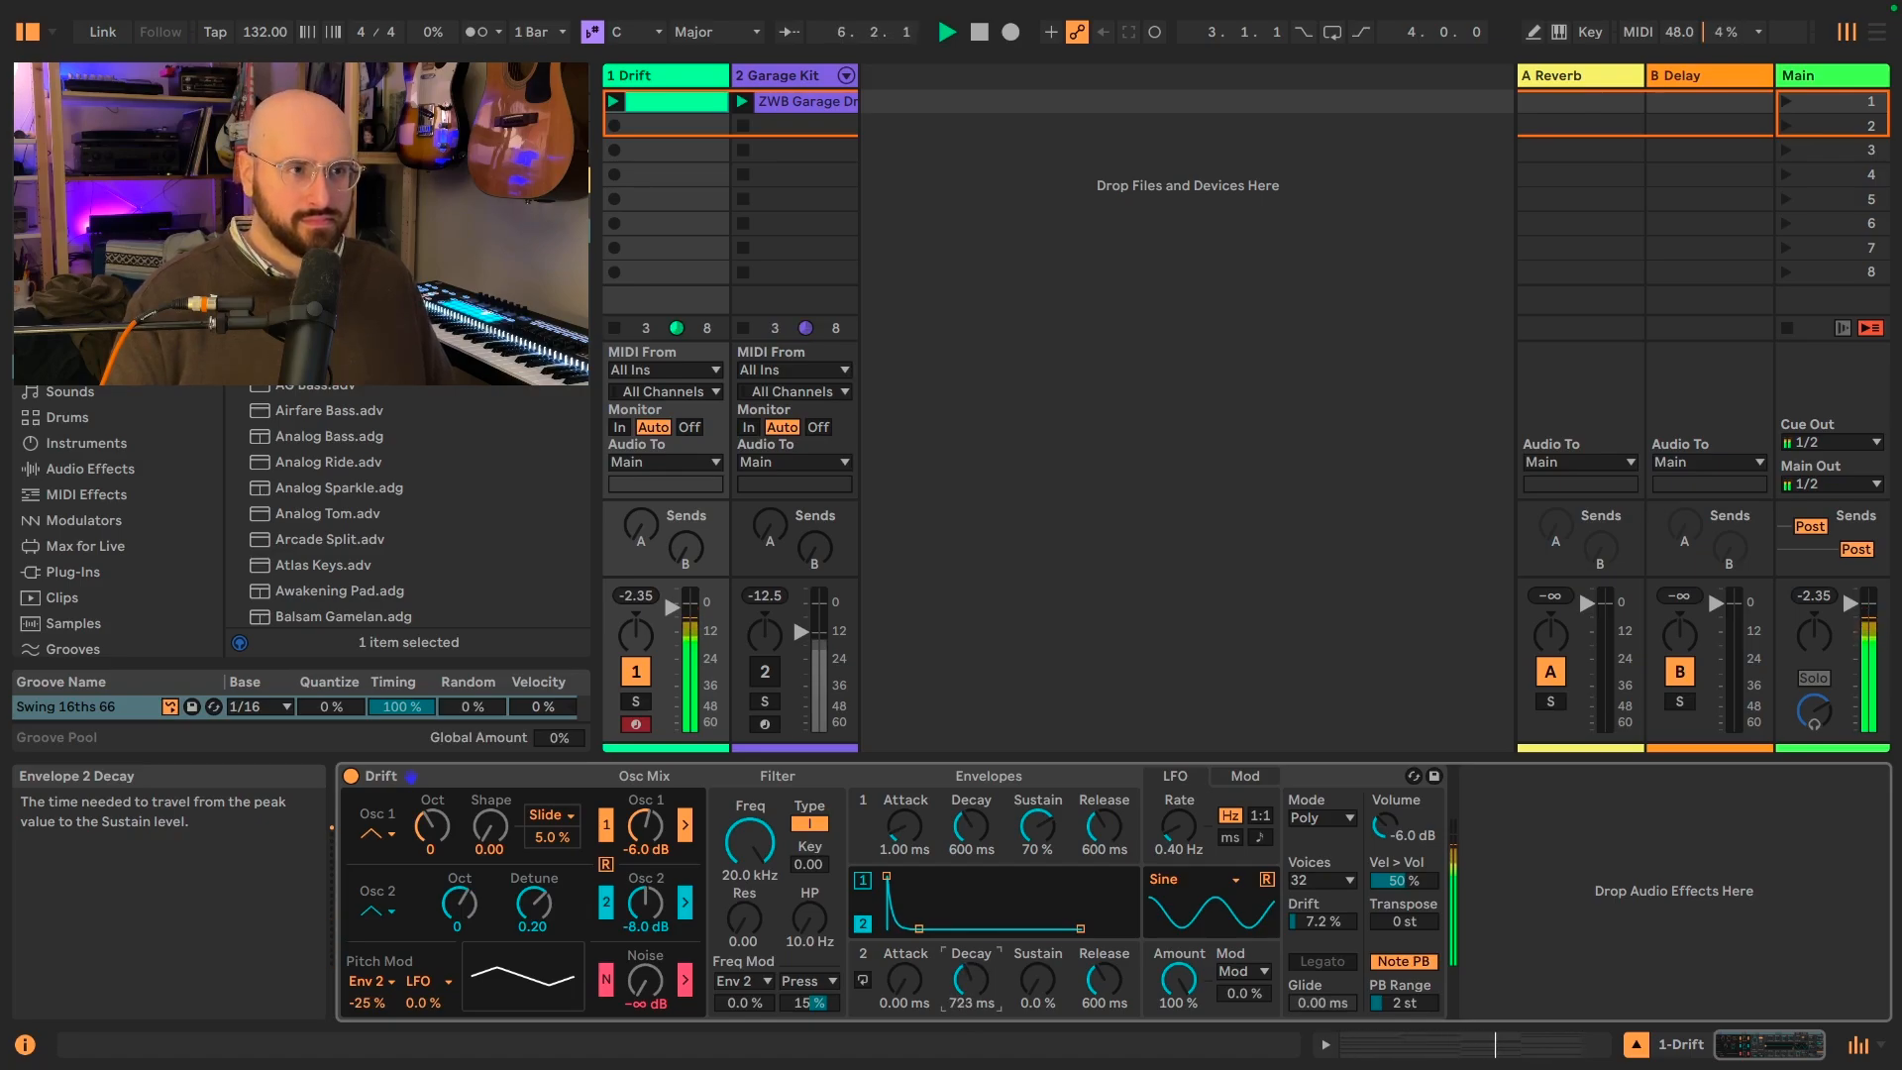
pyautogui.press('space')
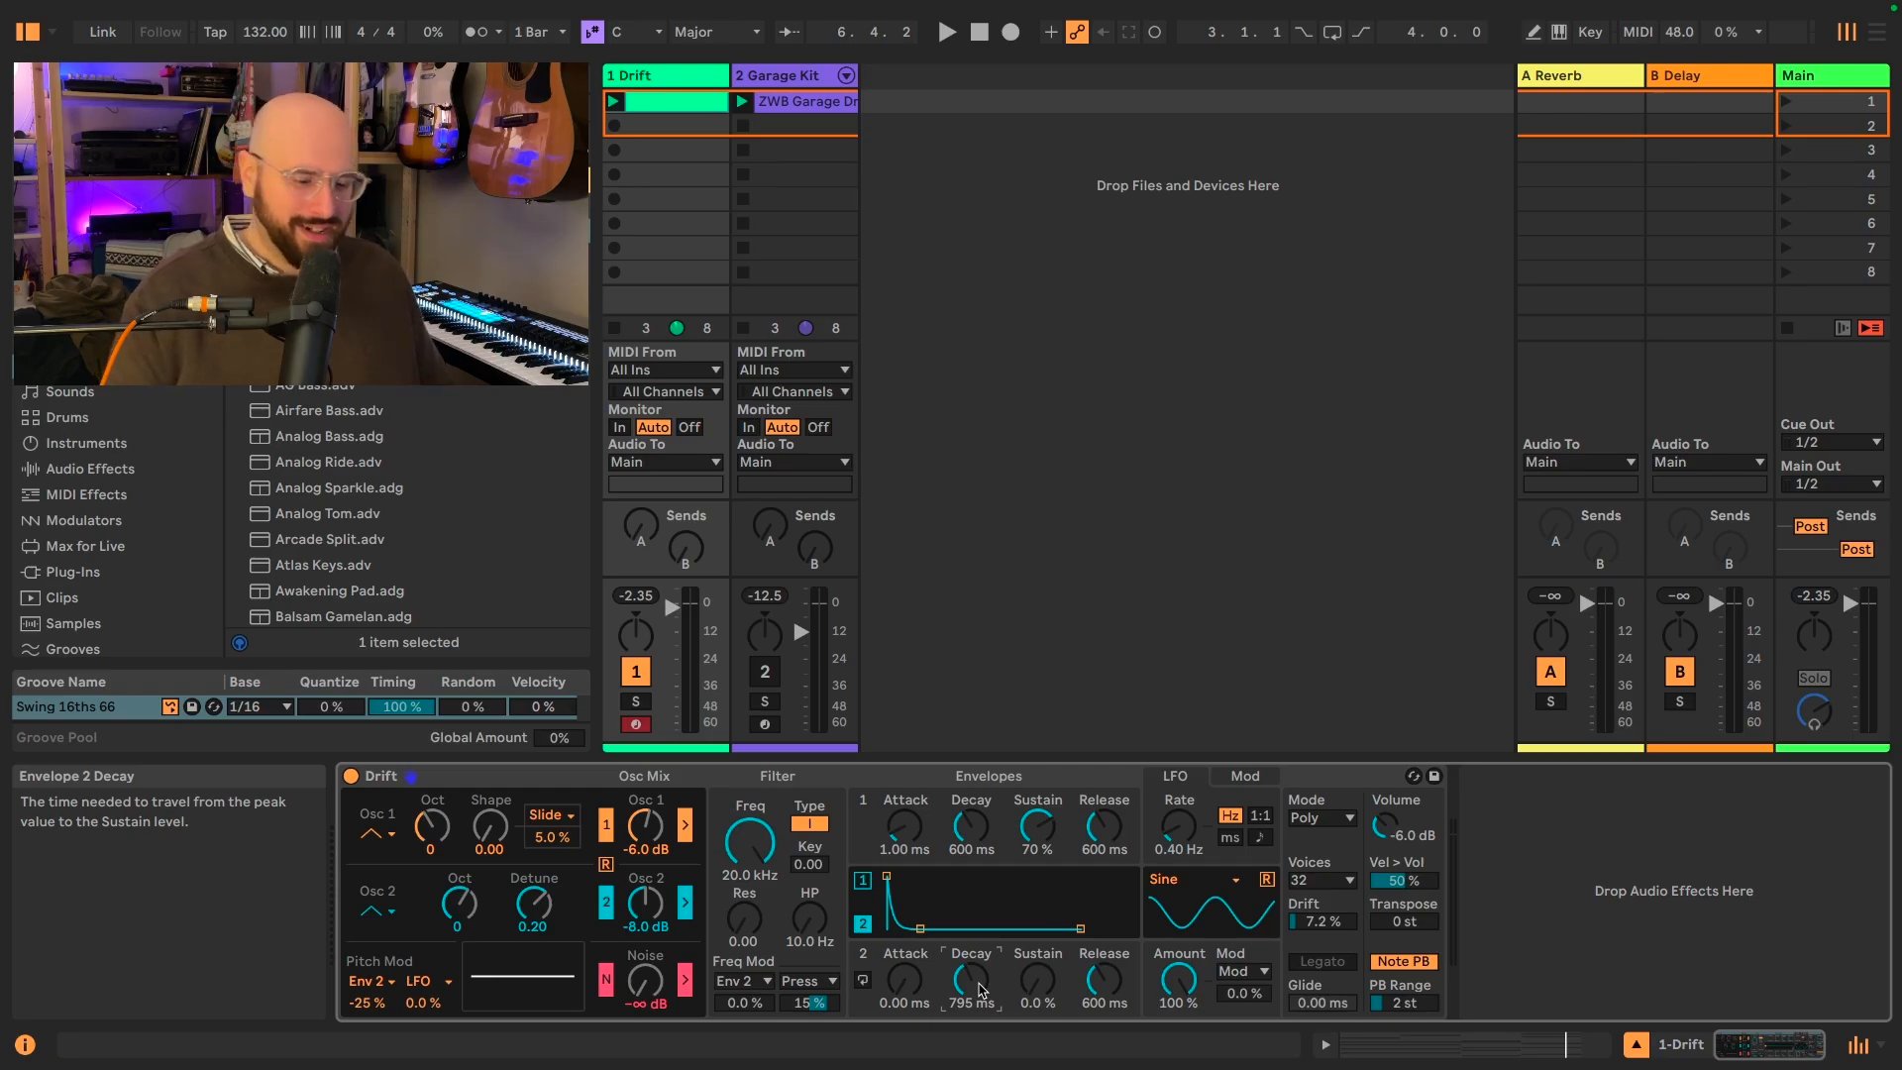
pyautogui.write('500')
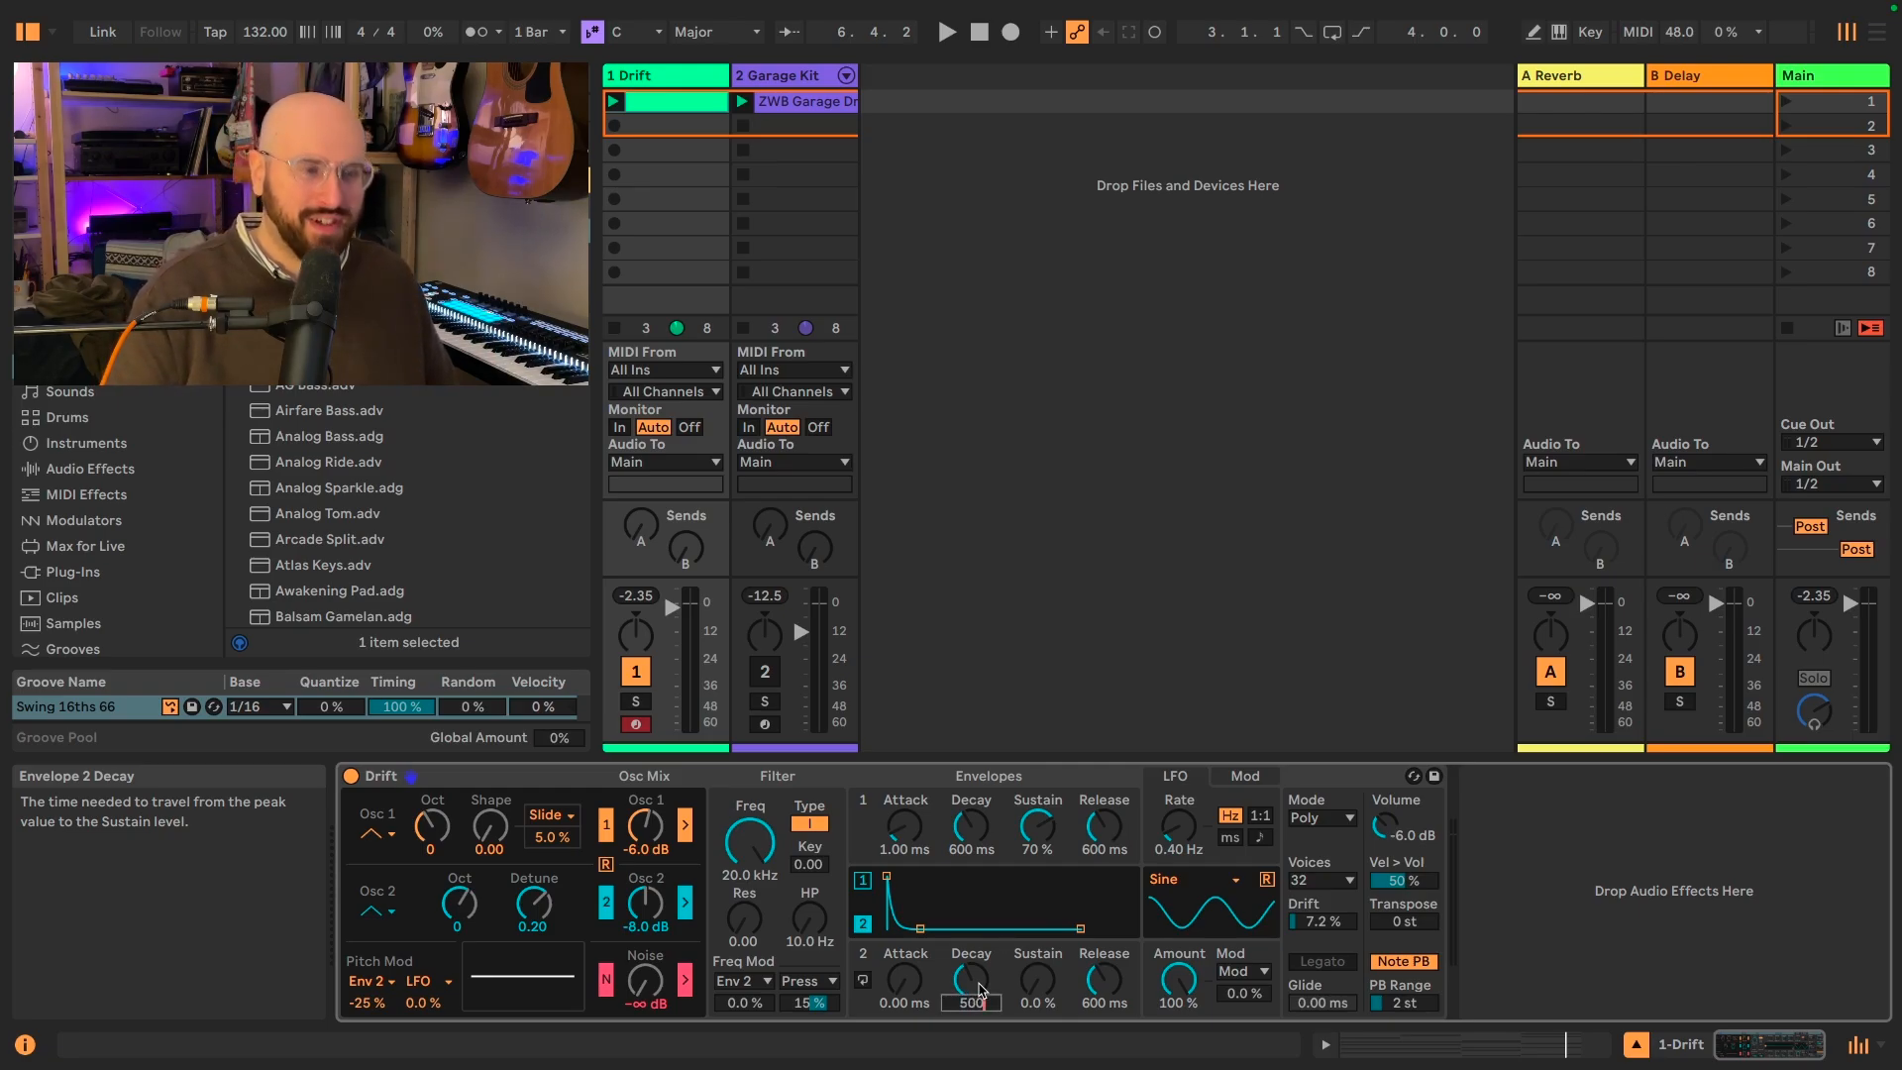
pyautogui.press('Return')
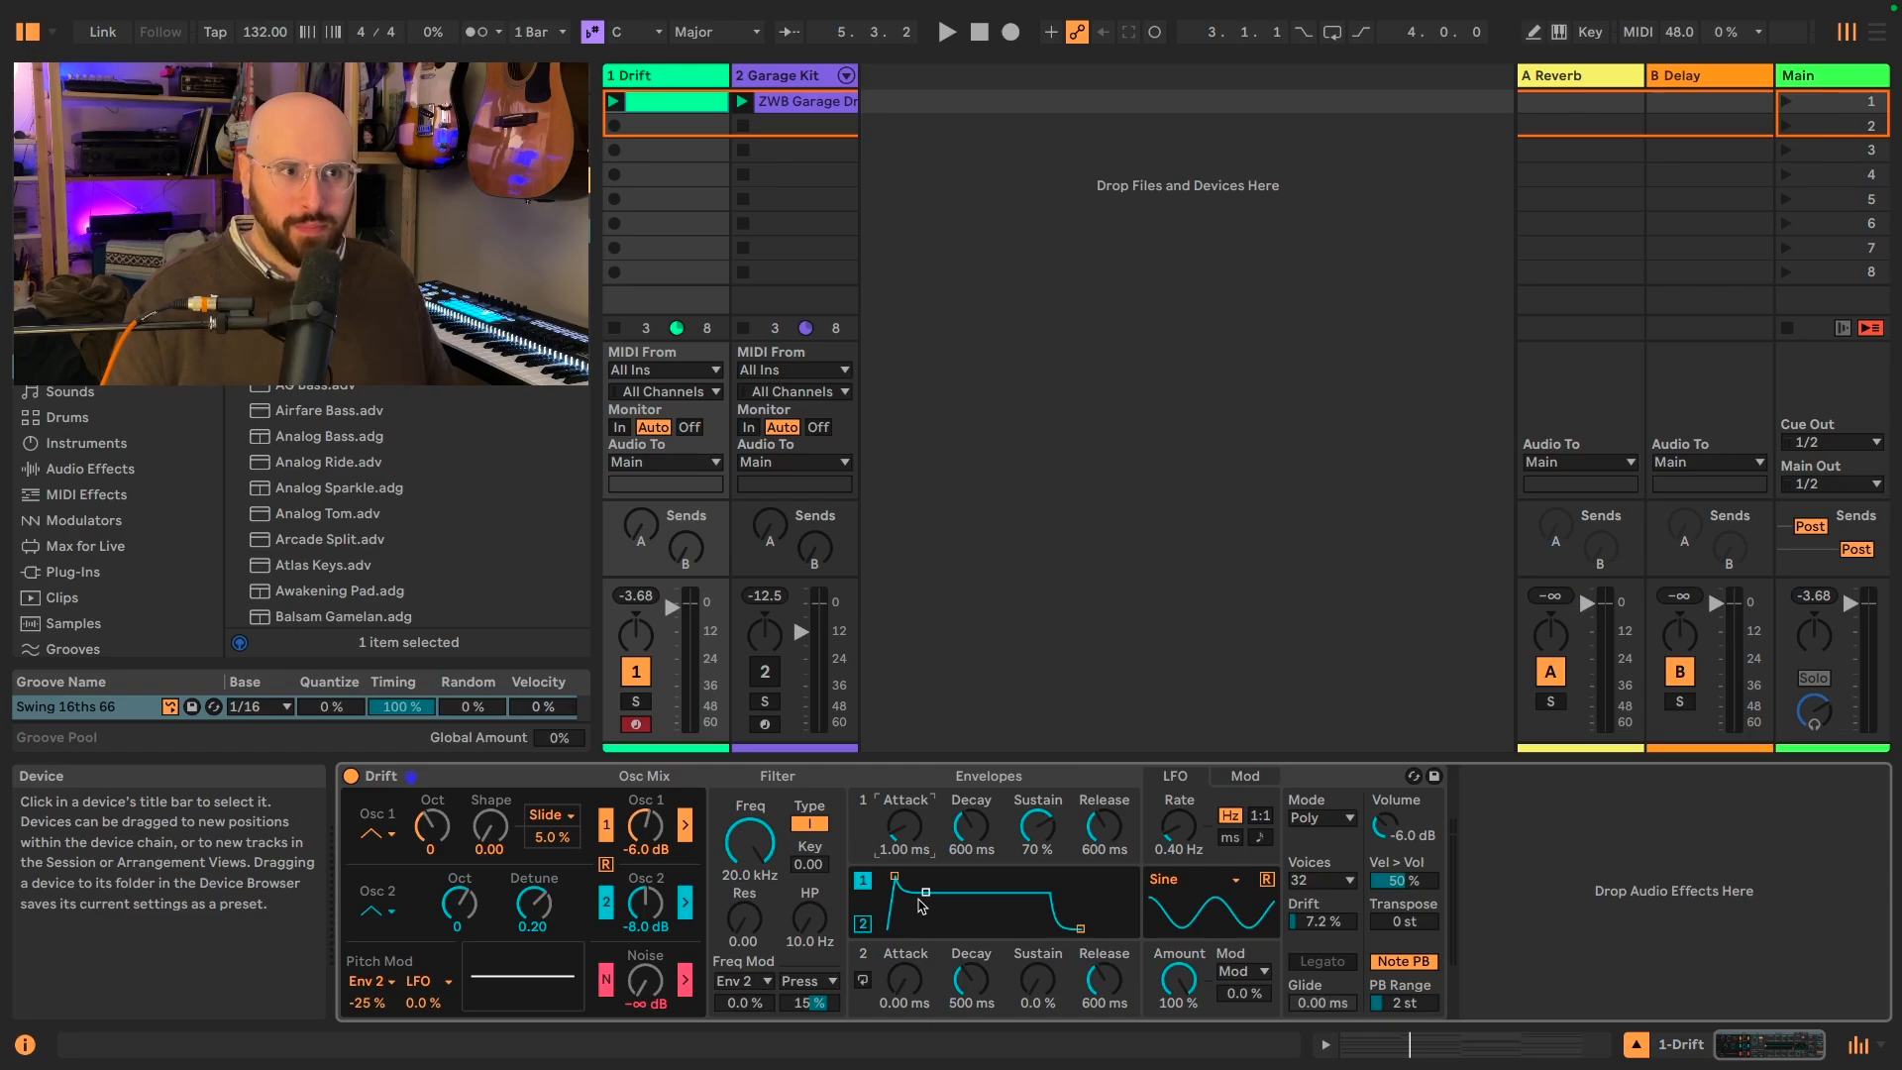
# Step: Set Envelope 1 attack to 250 ms and release to 50 ms, then audition the patch
pyautogui.moveTo(913, 830); pyautogui.dragTo(912, 783)
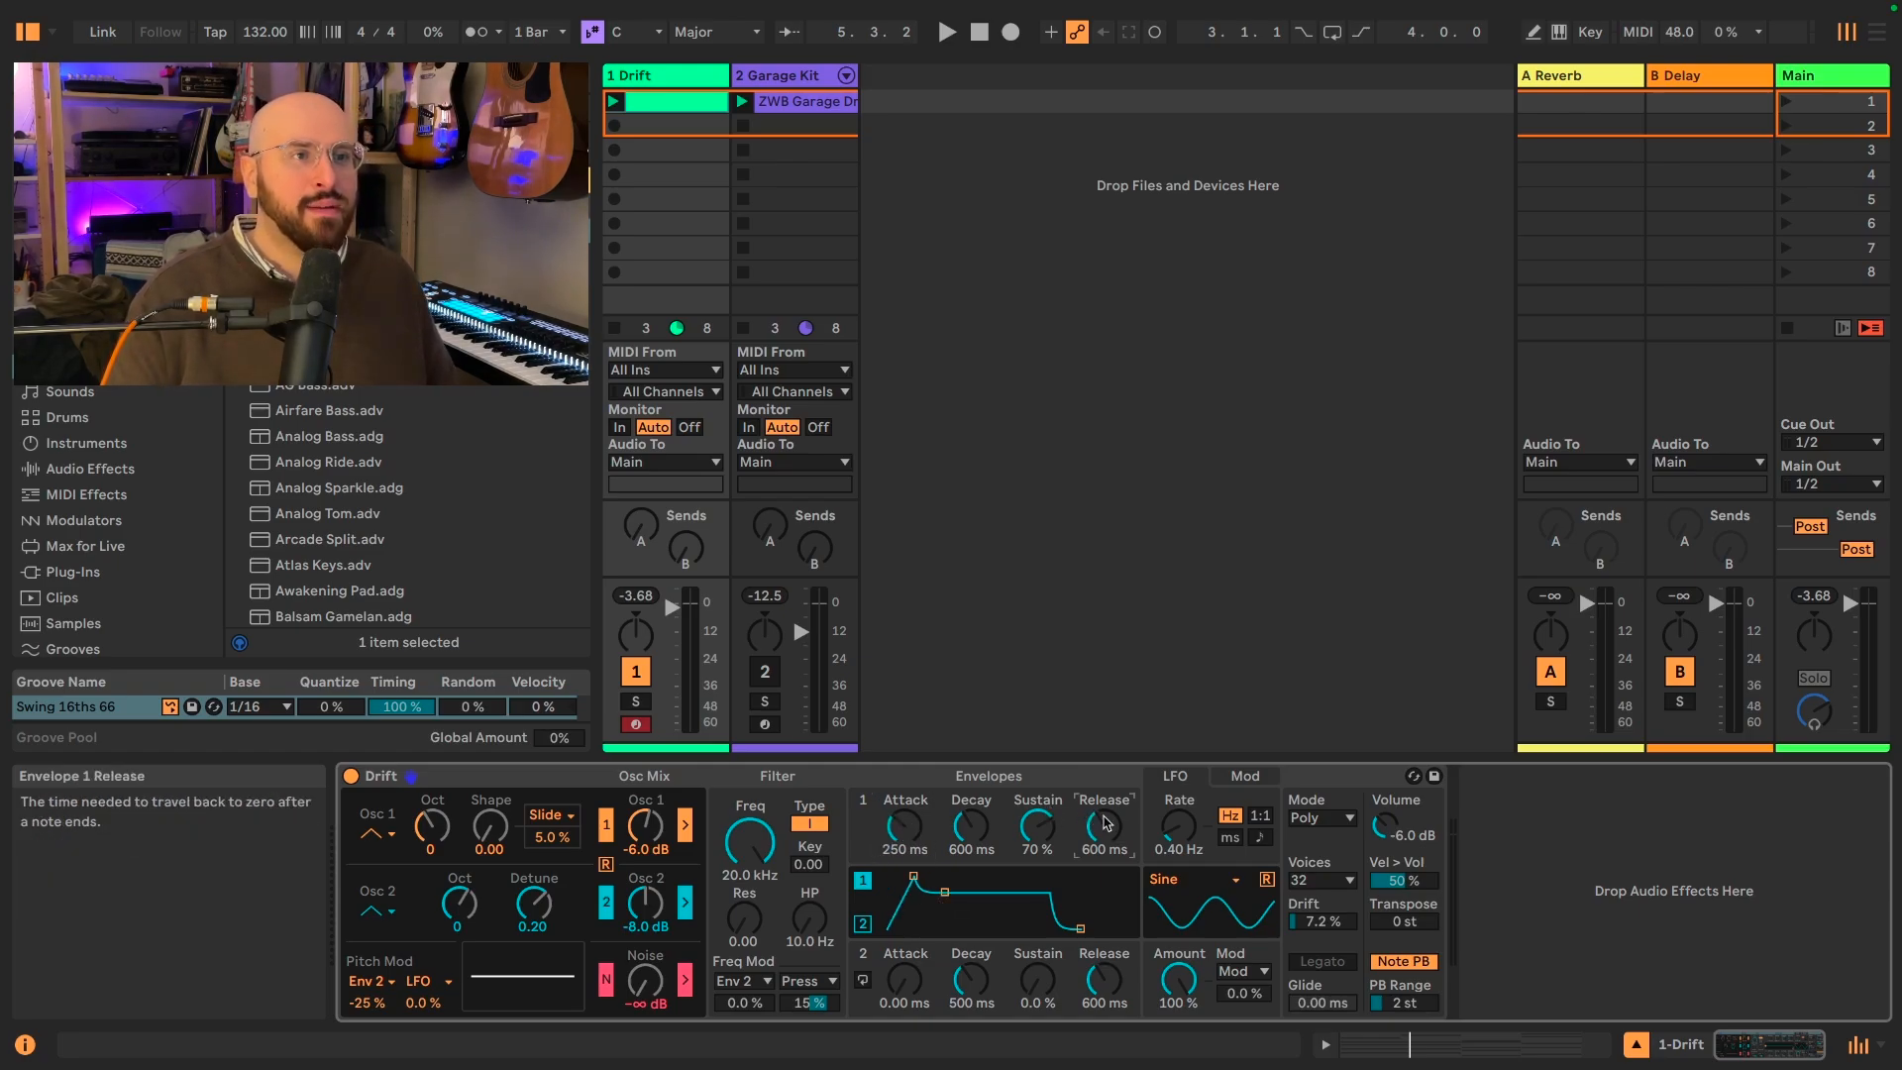
pyautogui.write('50')
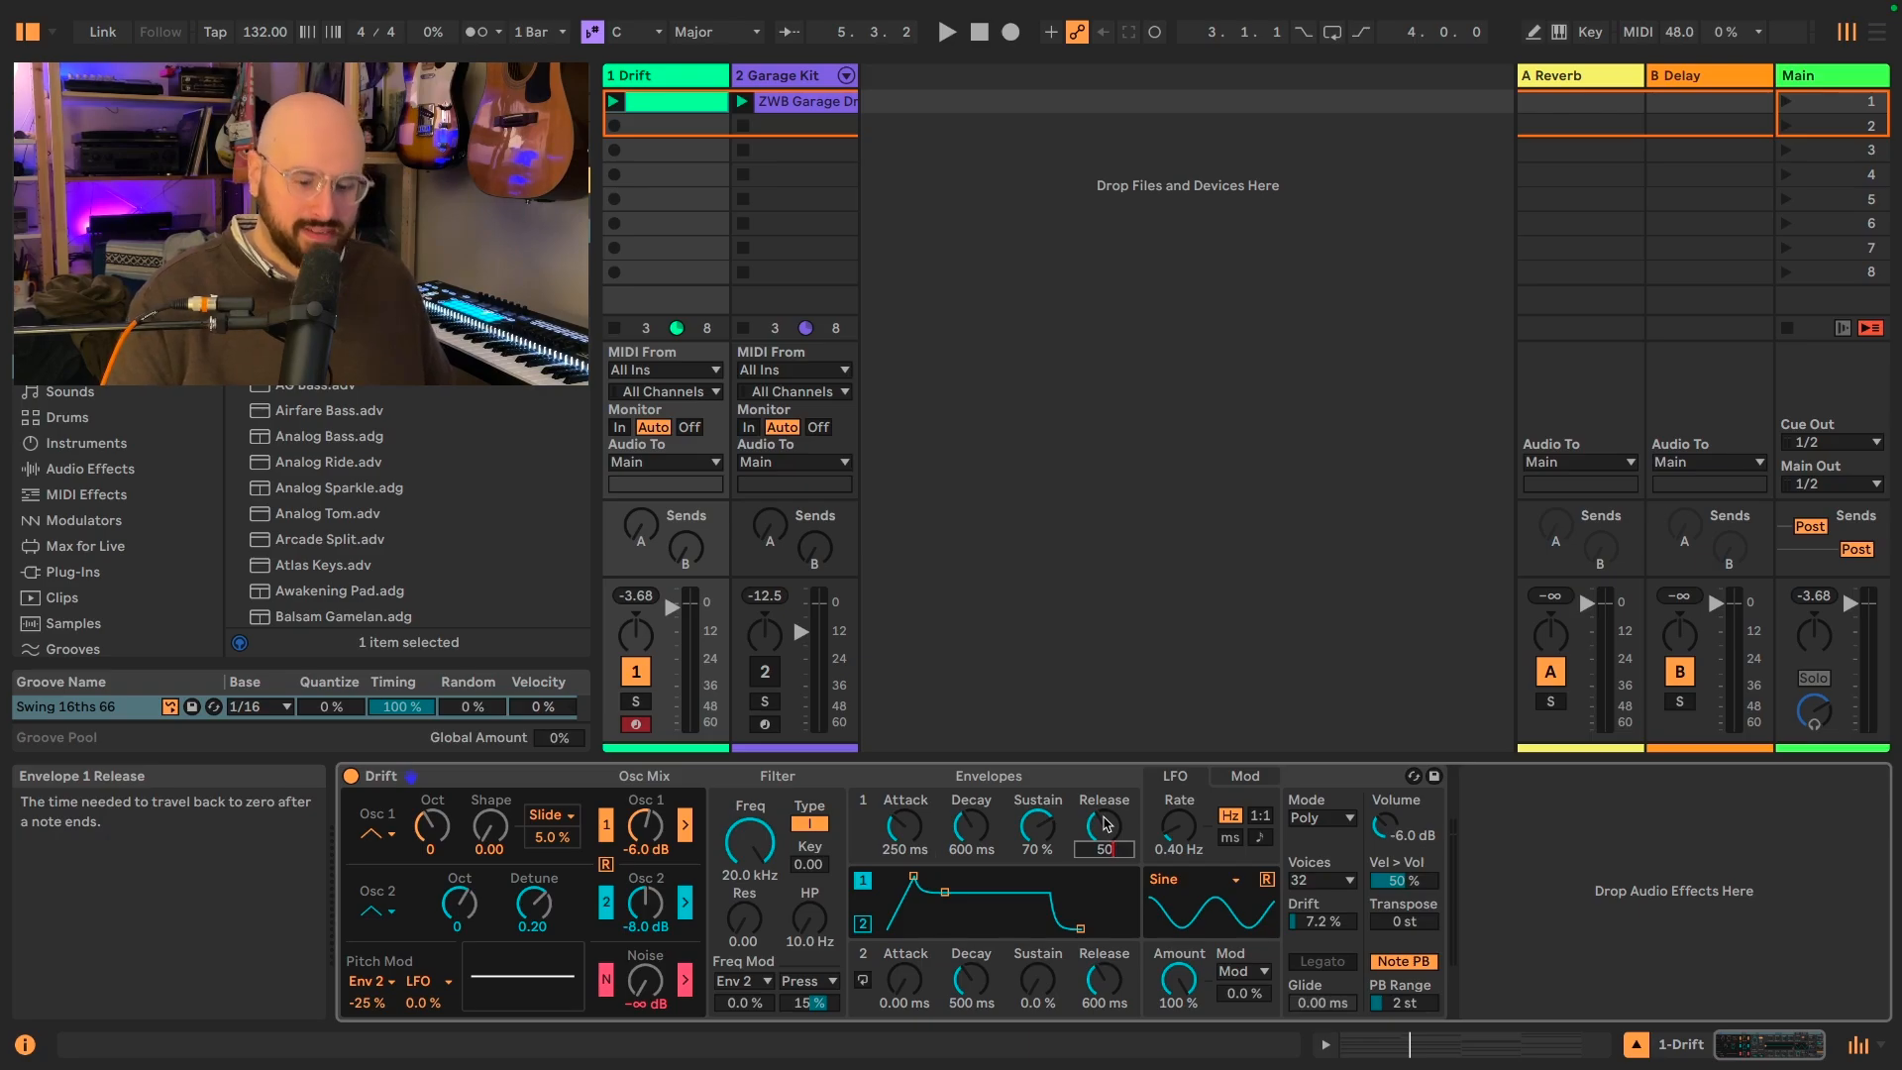
pyautogui.press('Return')
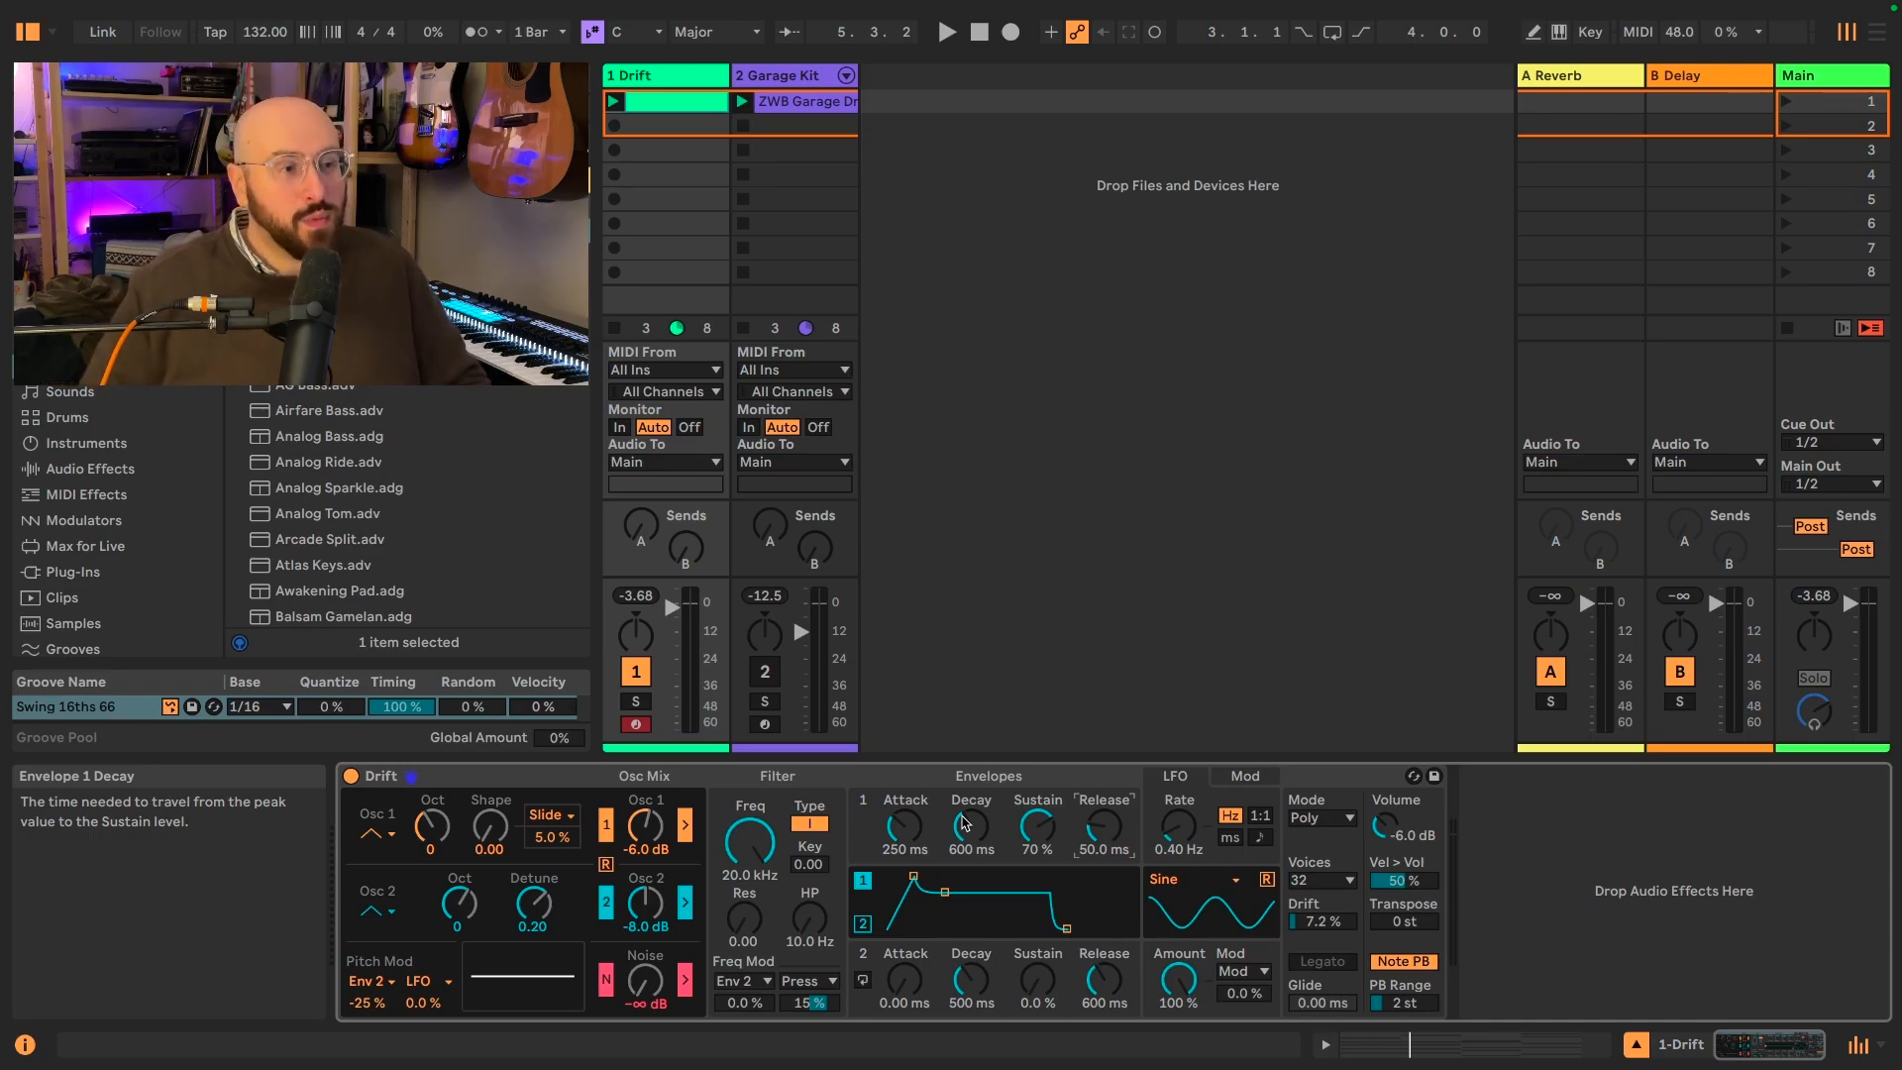
pyautogui.press('space')
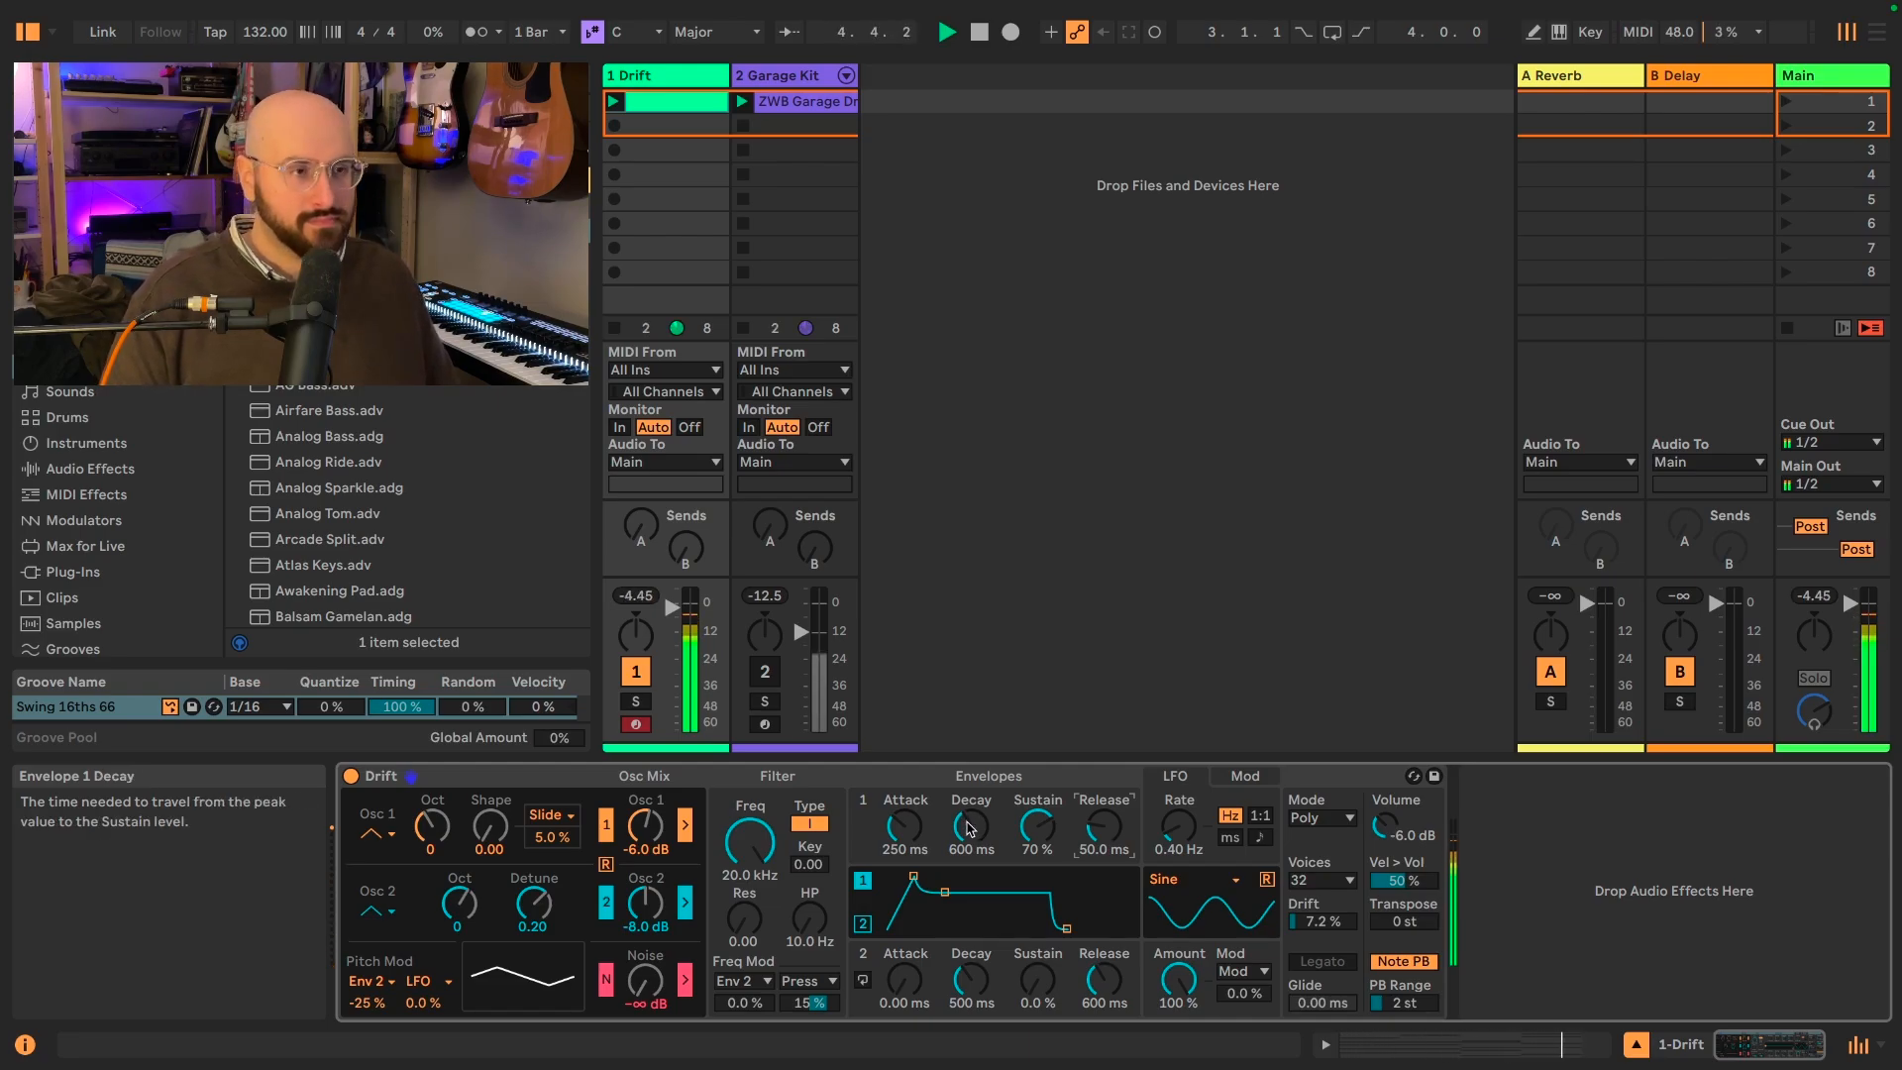
pyautogui.press('space')
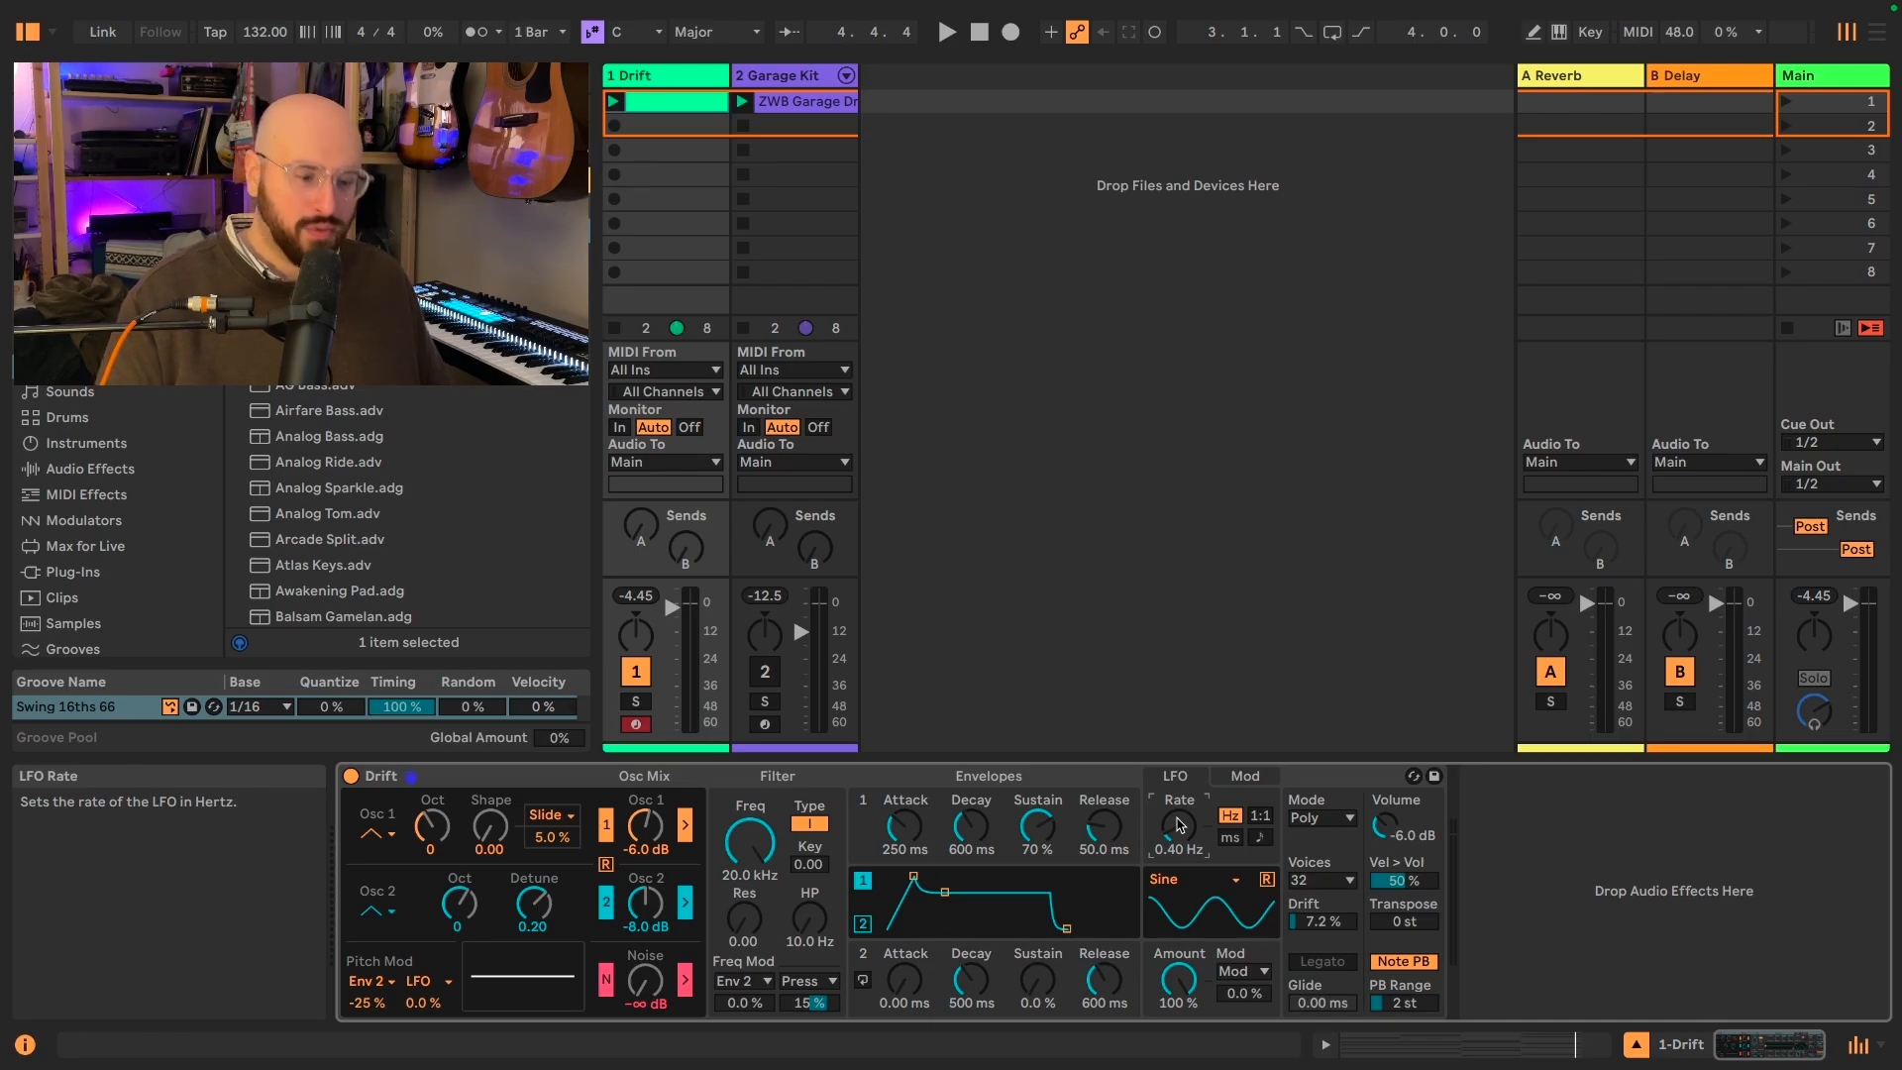
# Step: Enter 5.25 Hz as Drift's LFO Rate
pyautogui.write('5.25')
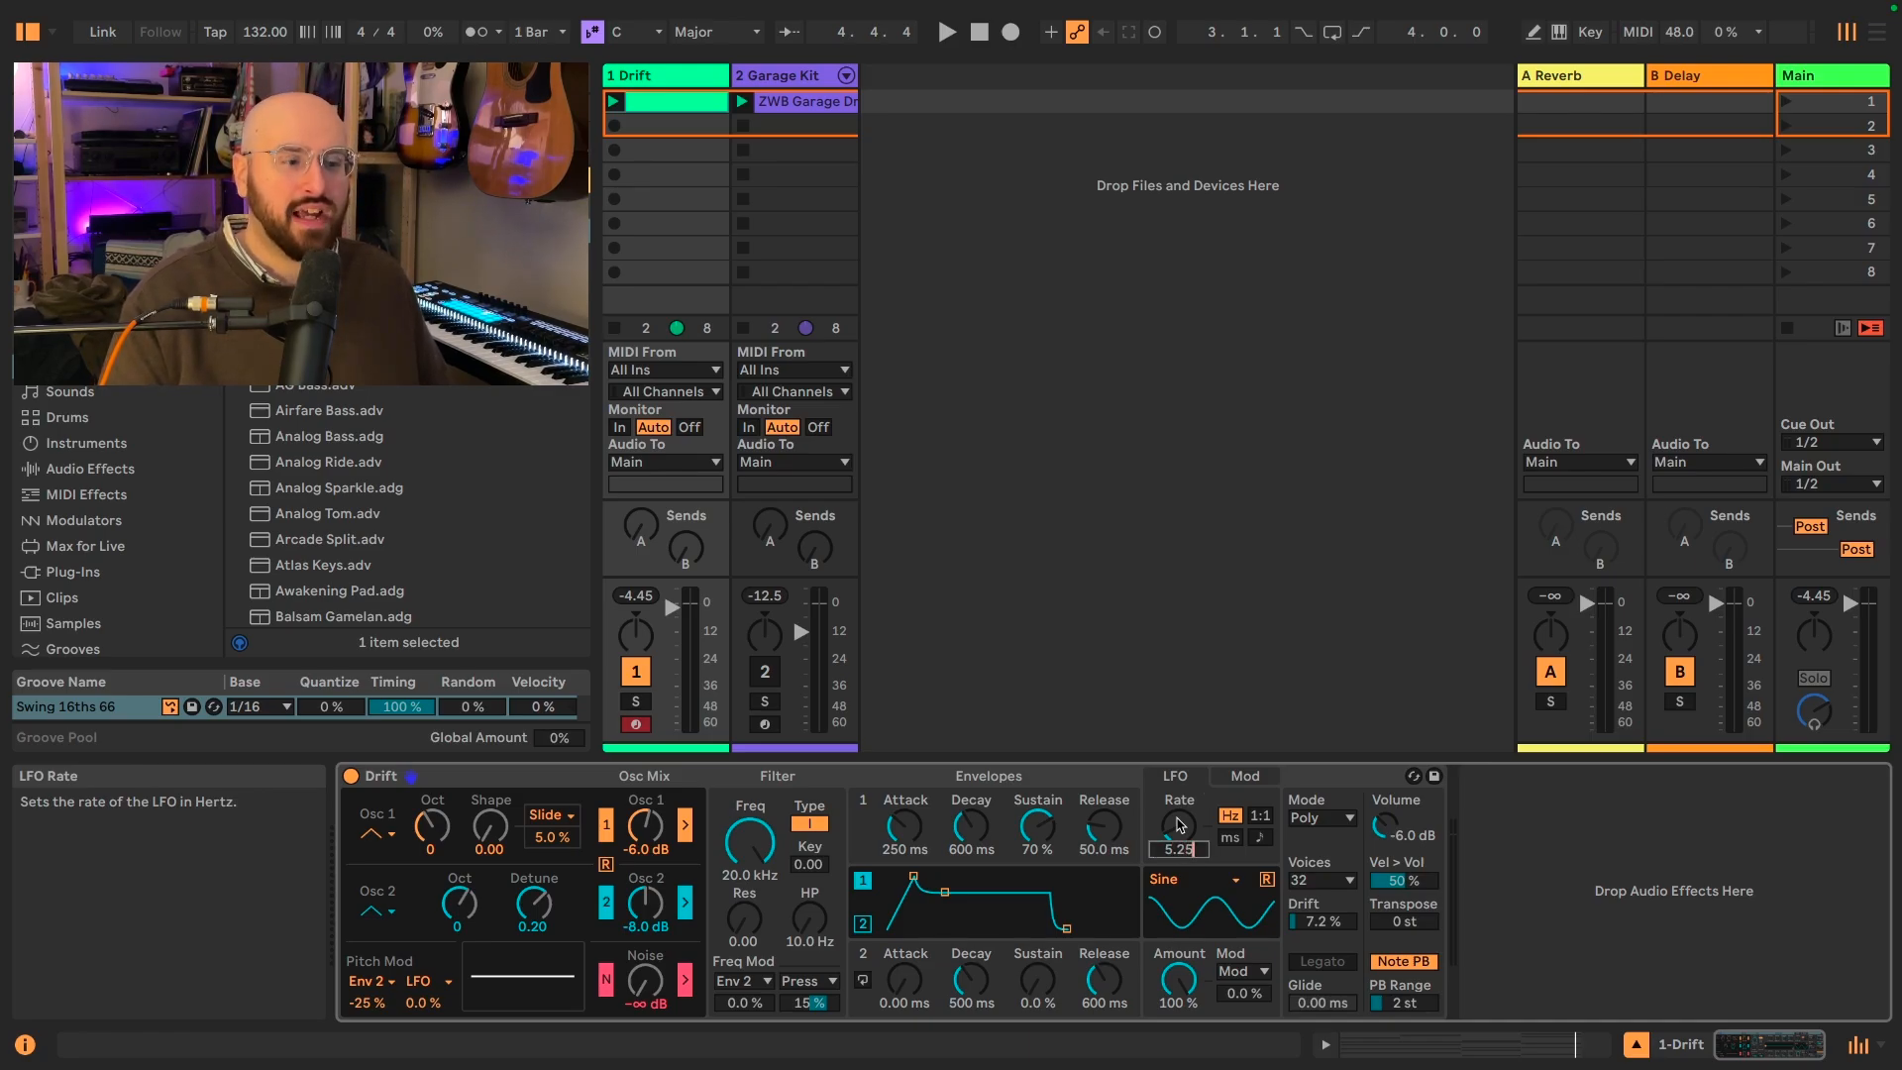
pyautogui.press('Return')
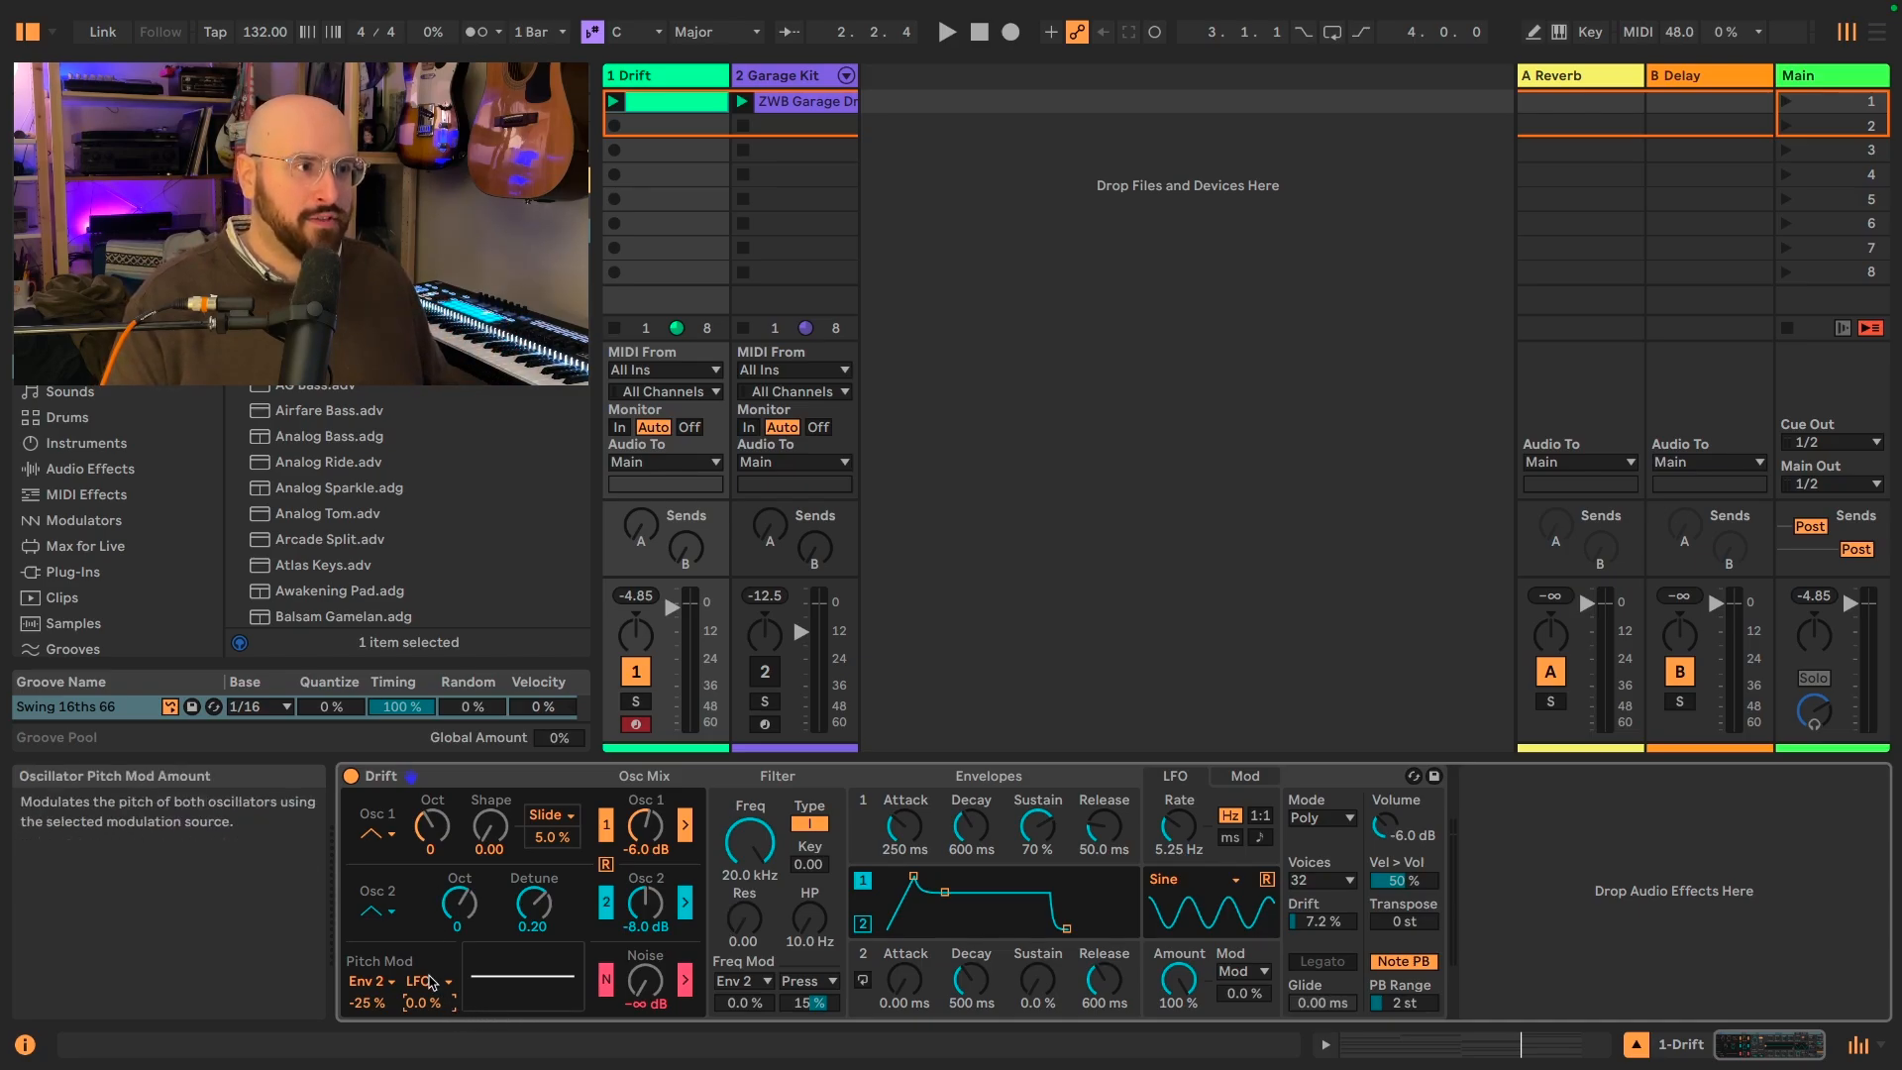
# Step: Compare LFO pitch modulation at 100% versus 0% over the drum loop
pyautogui.moveTo(426, 1010); pyautogui.dragTo(426, 911)
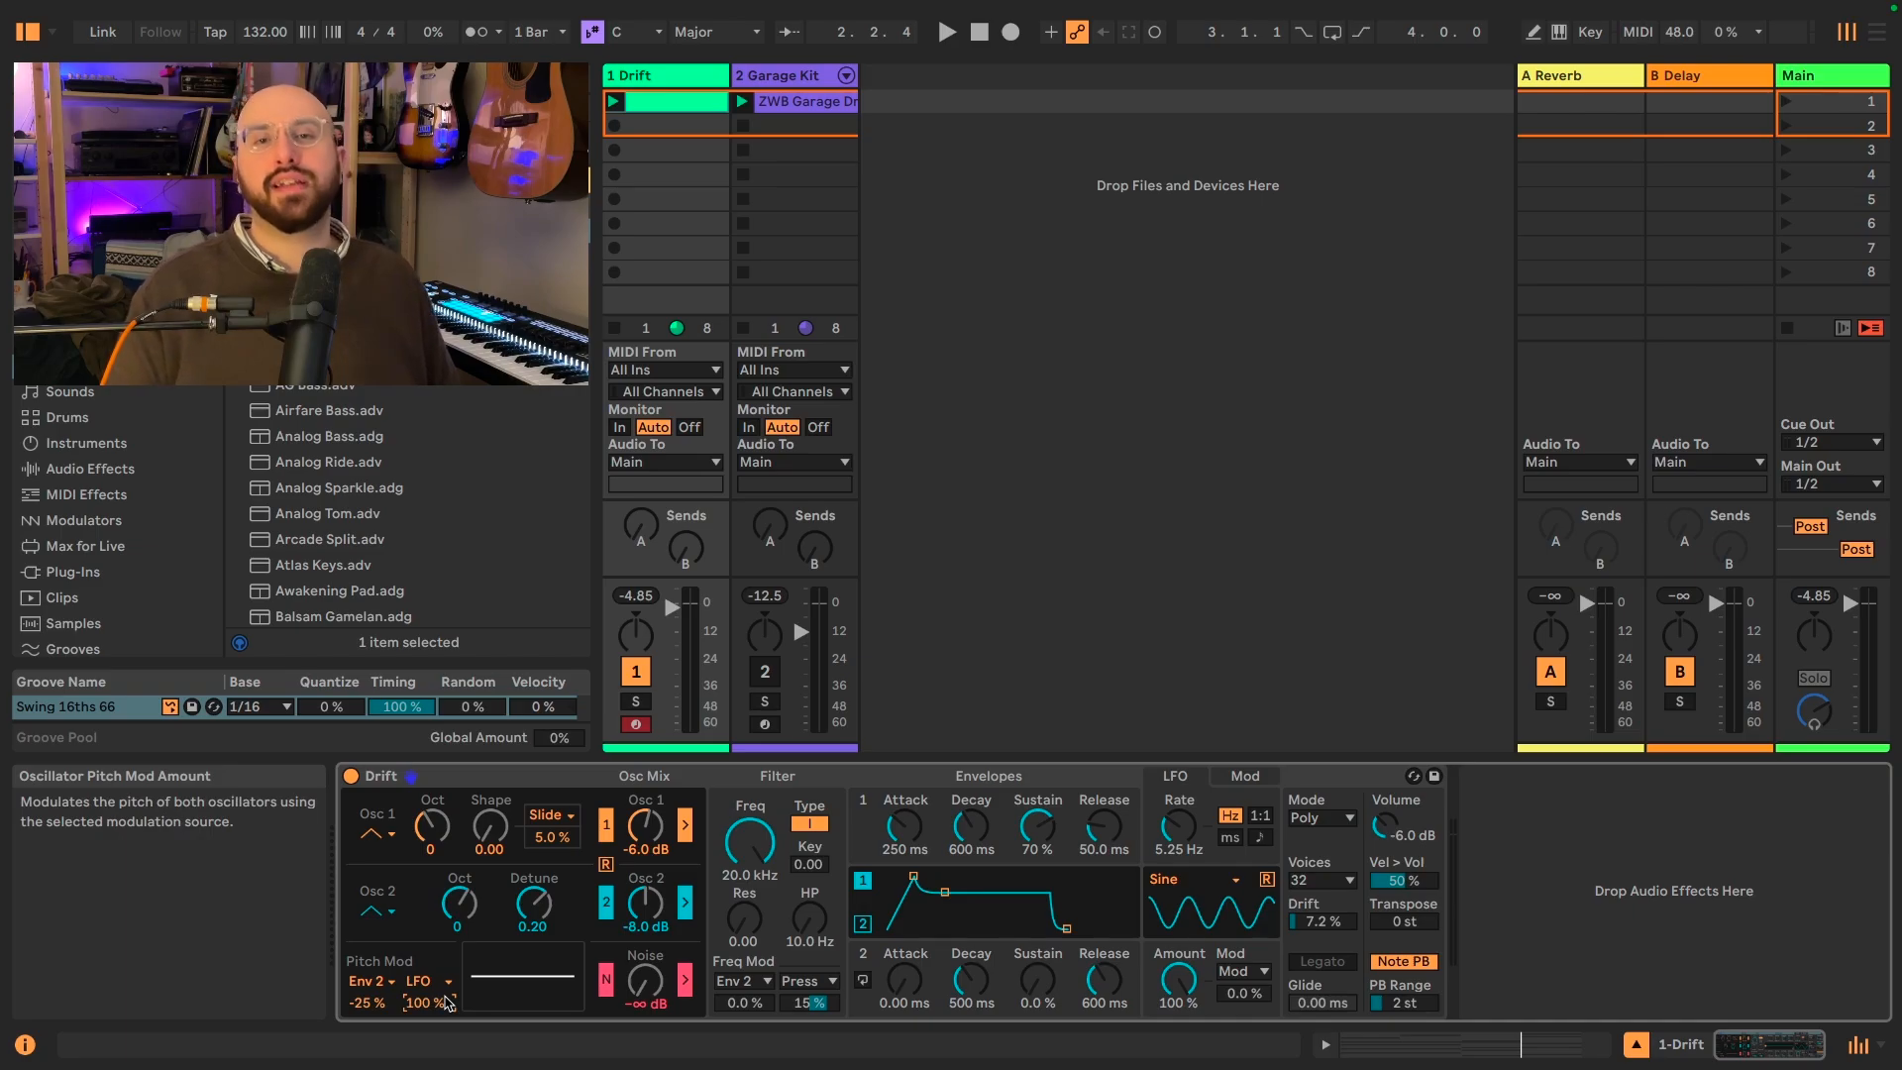
pyautogui.press('space')
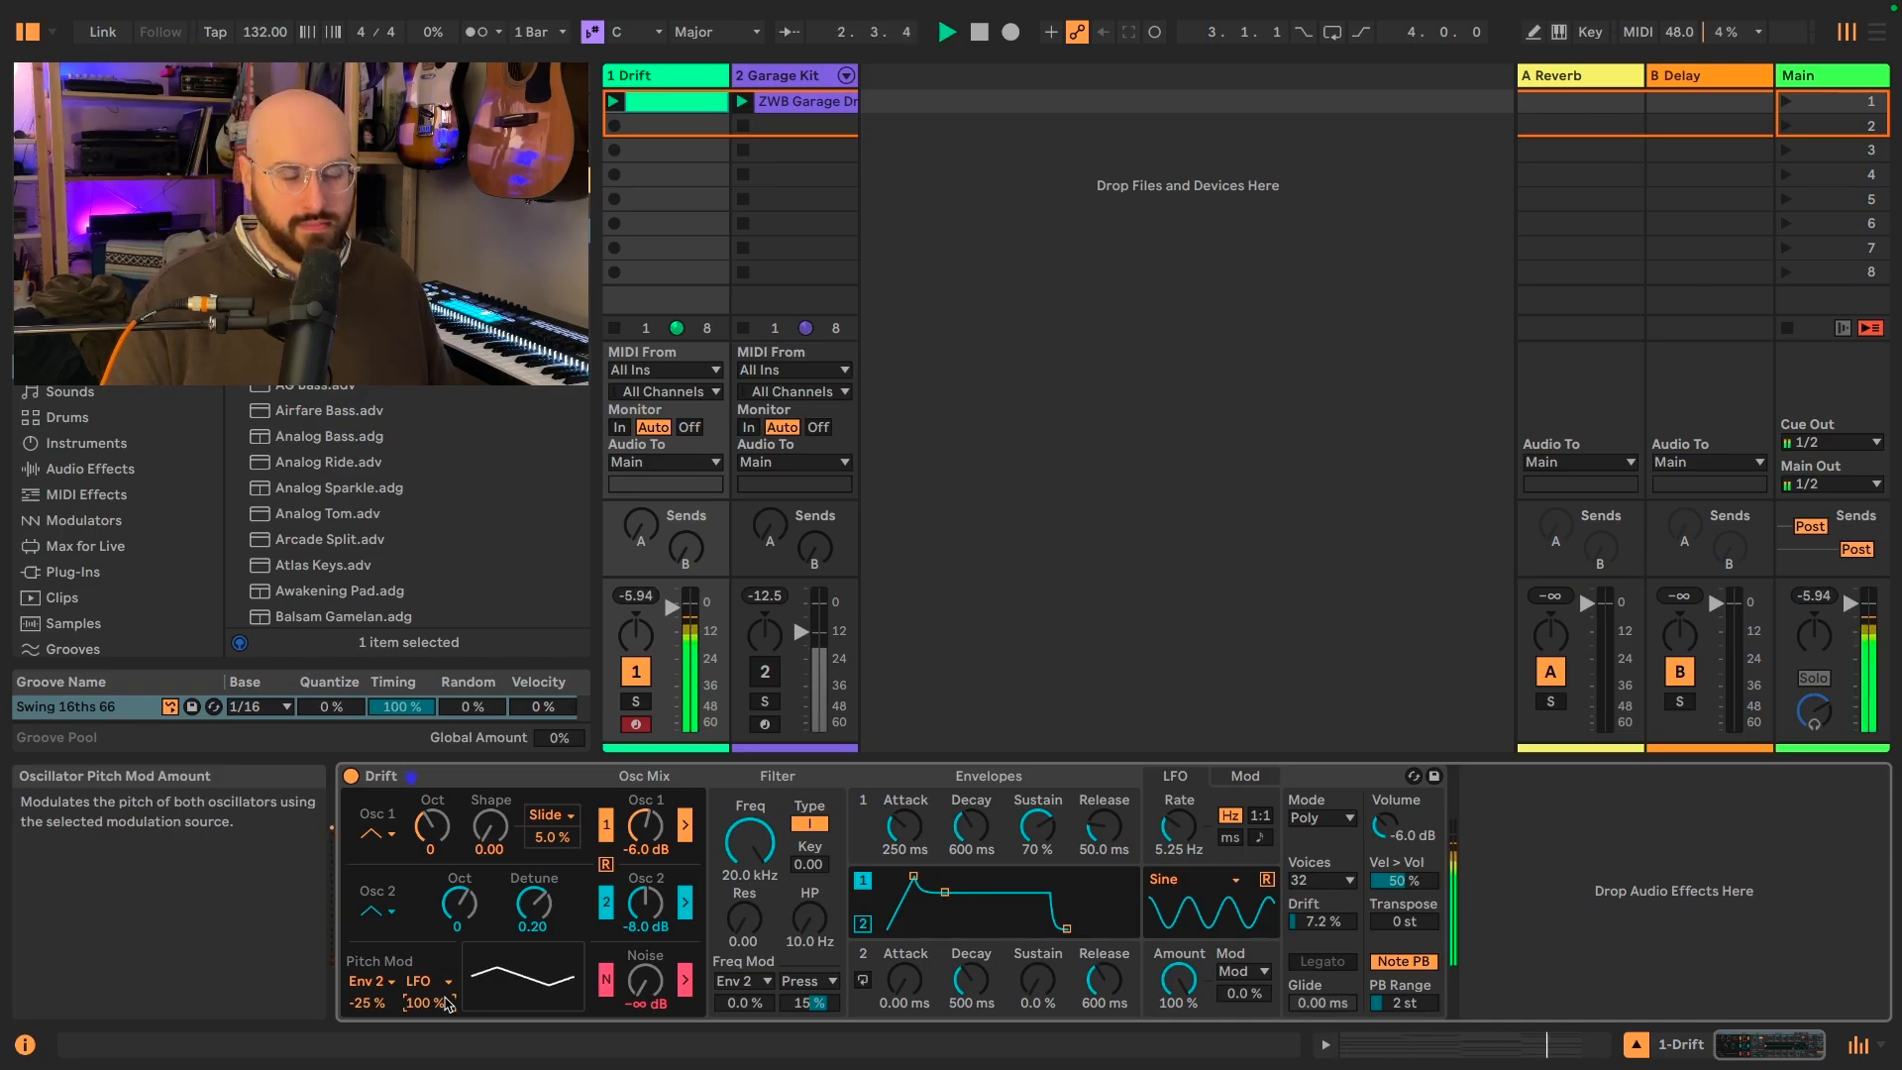
pyautogui.press('space')
pyautogui.press('Delete')
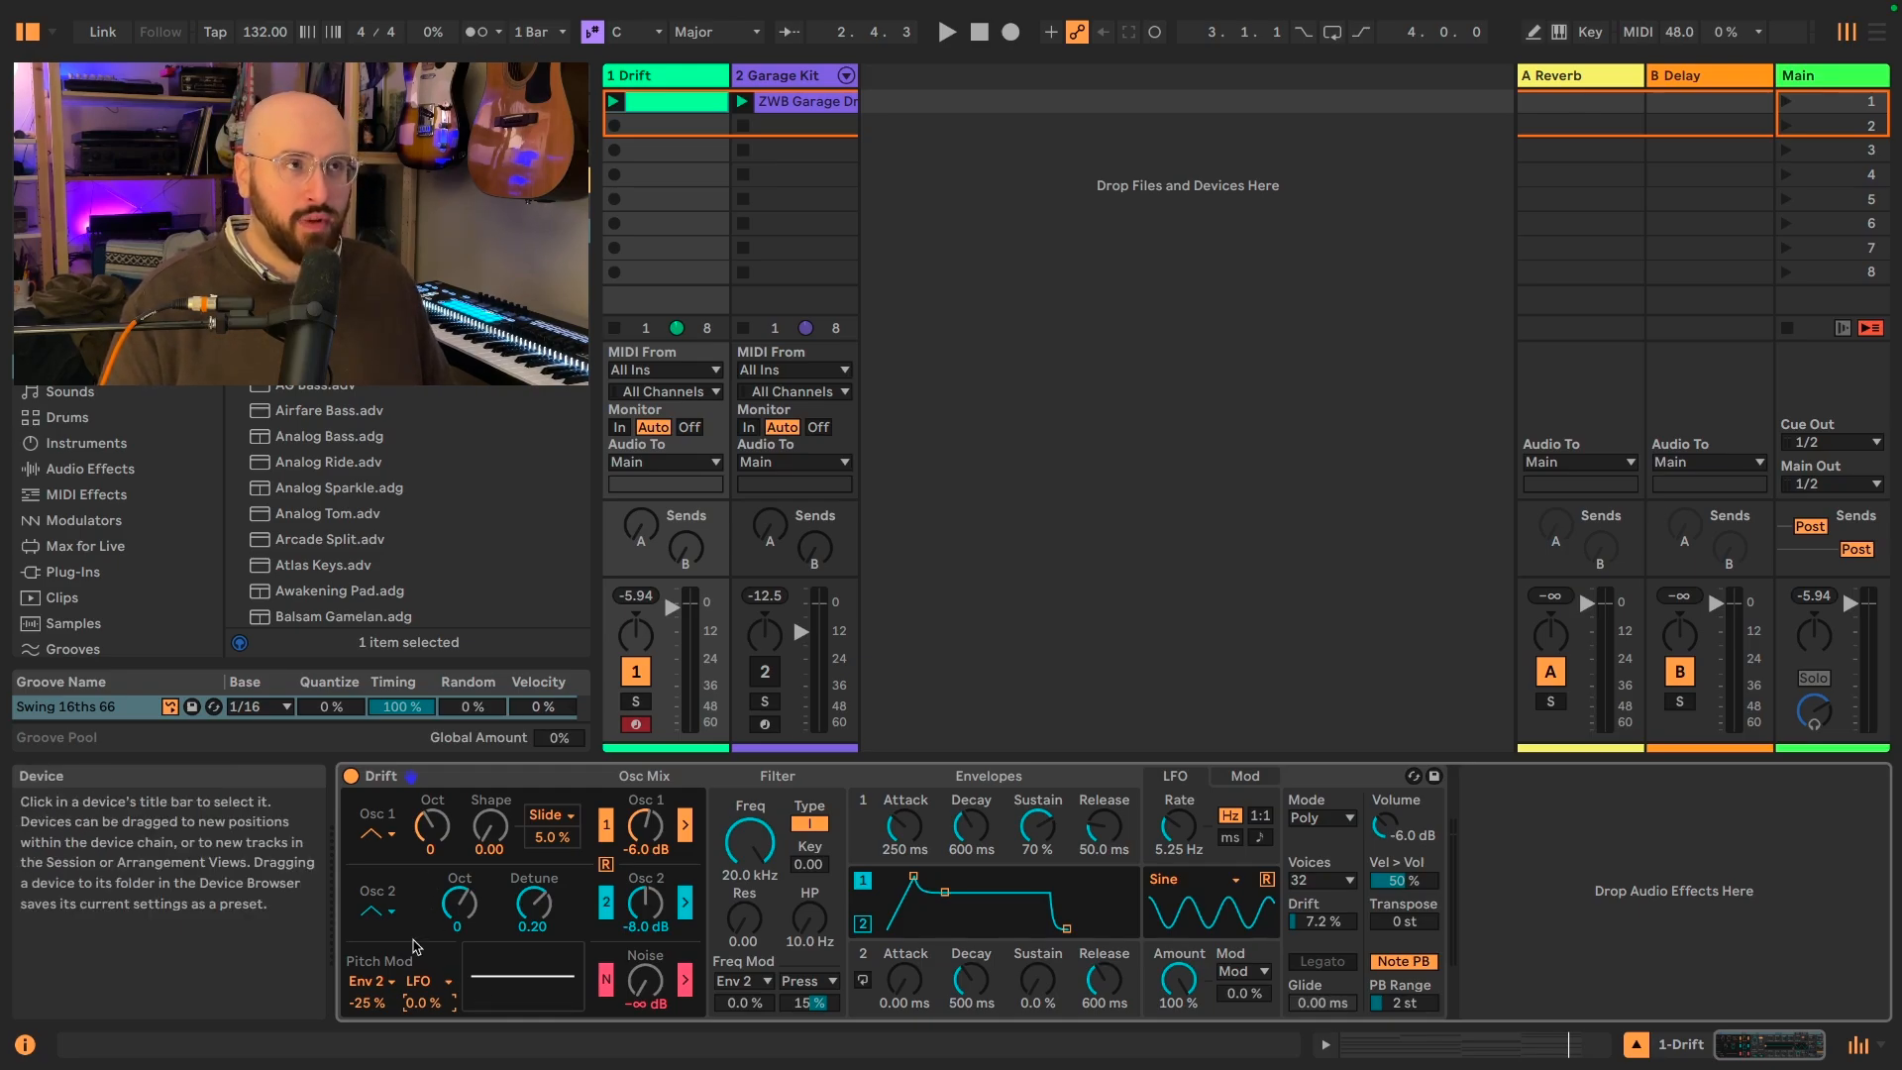
pyautogui.press('space')
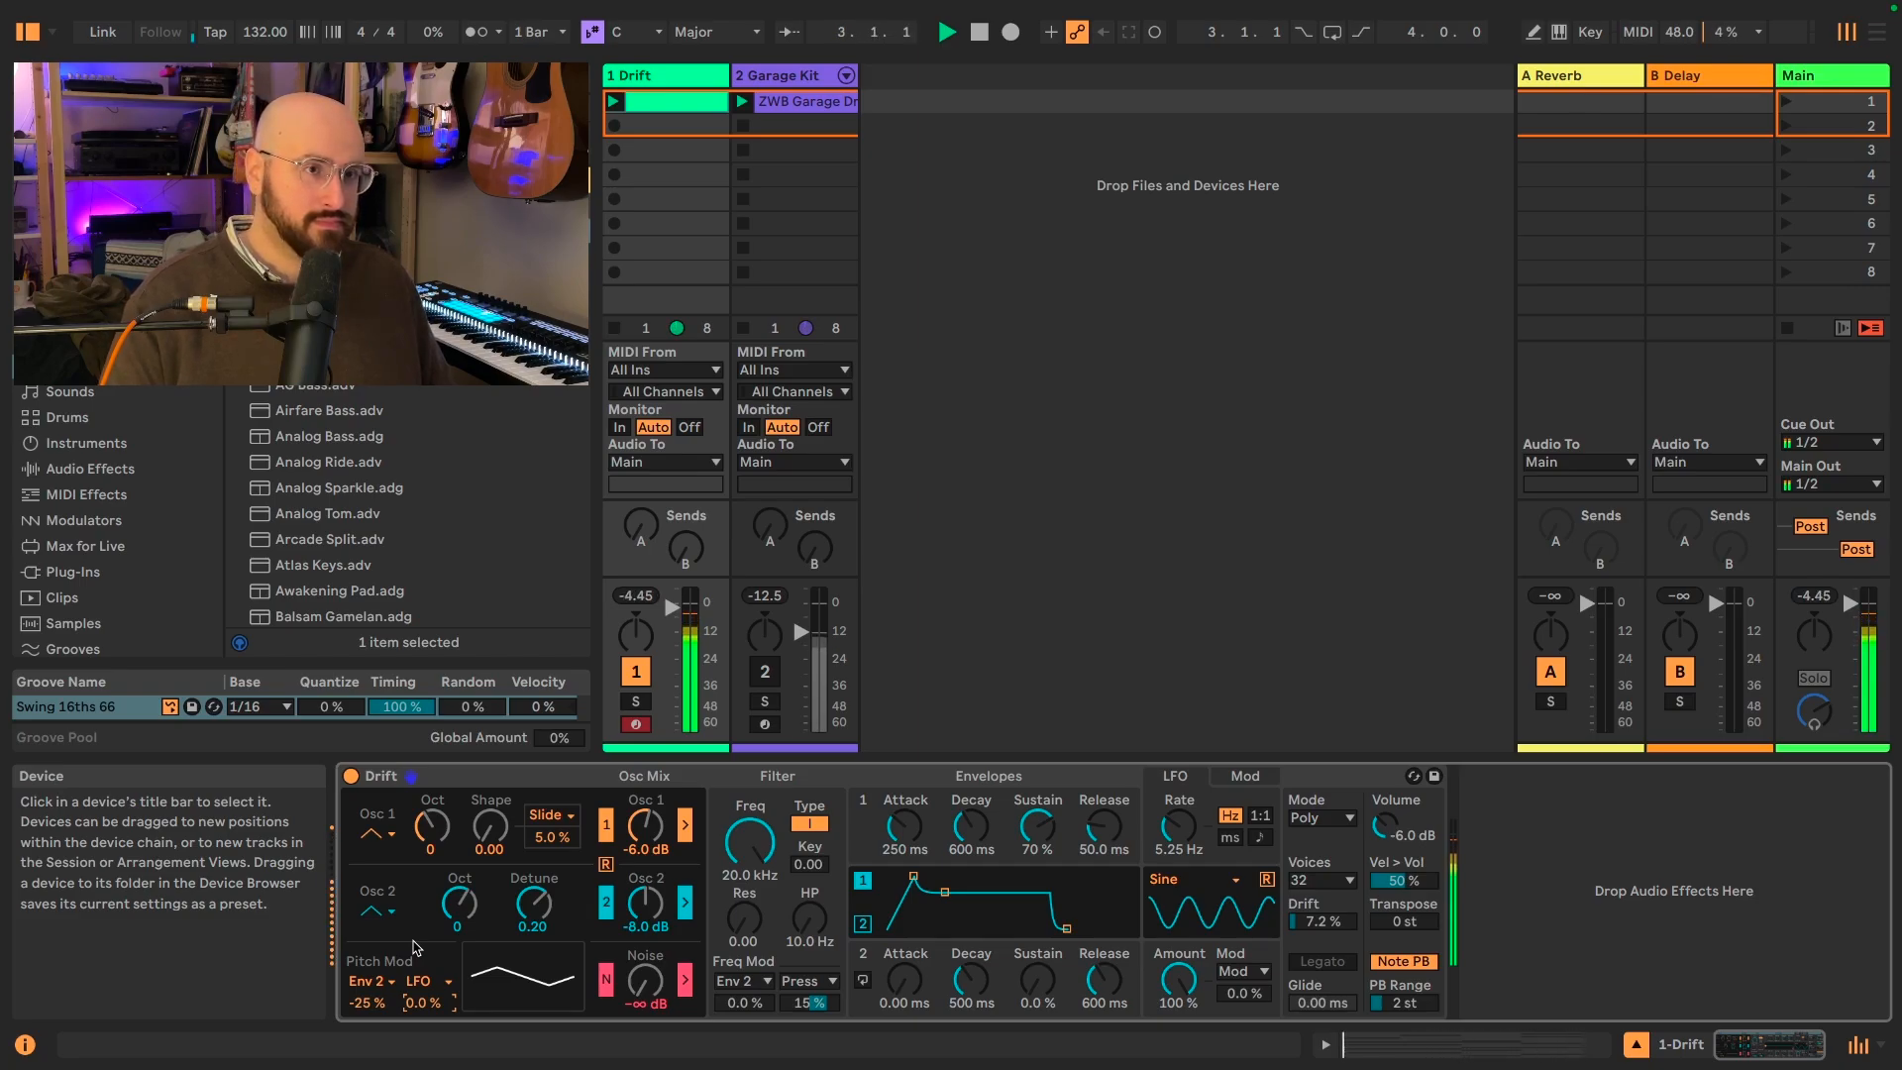
pyautogui.press('space')
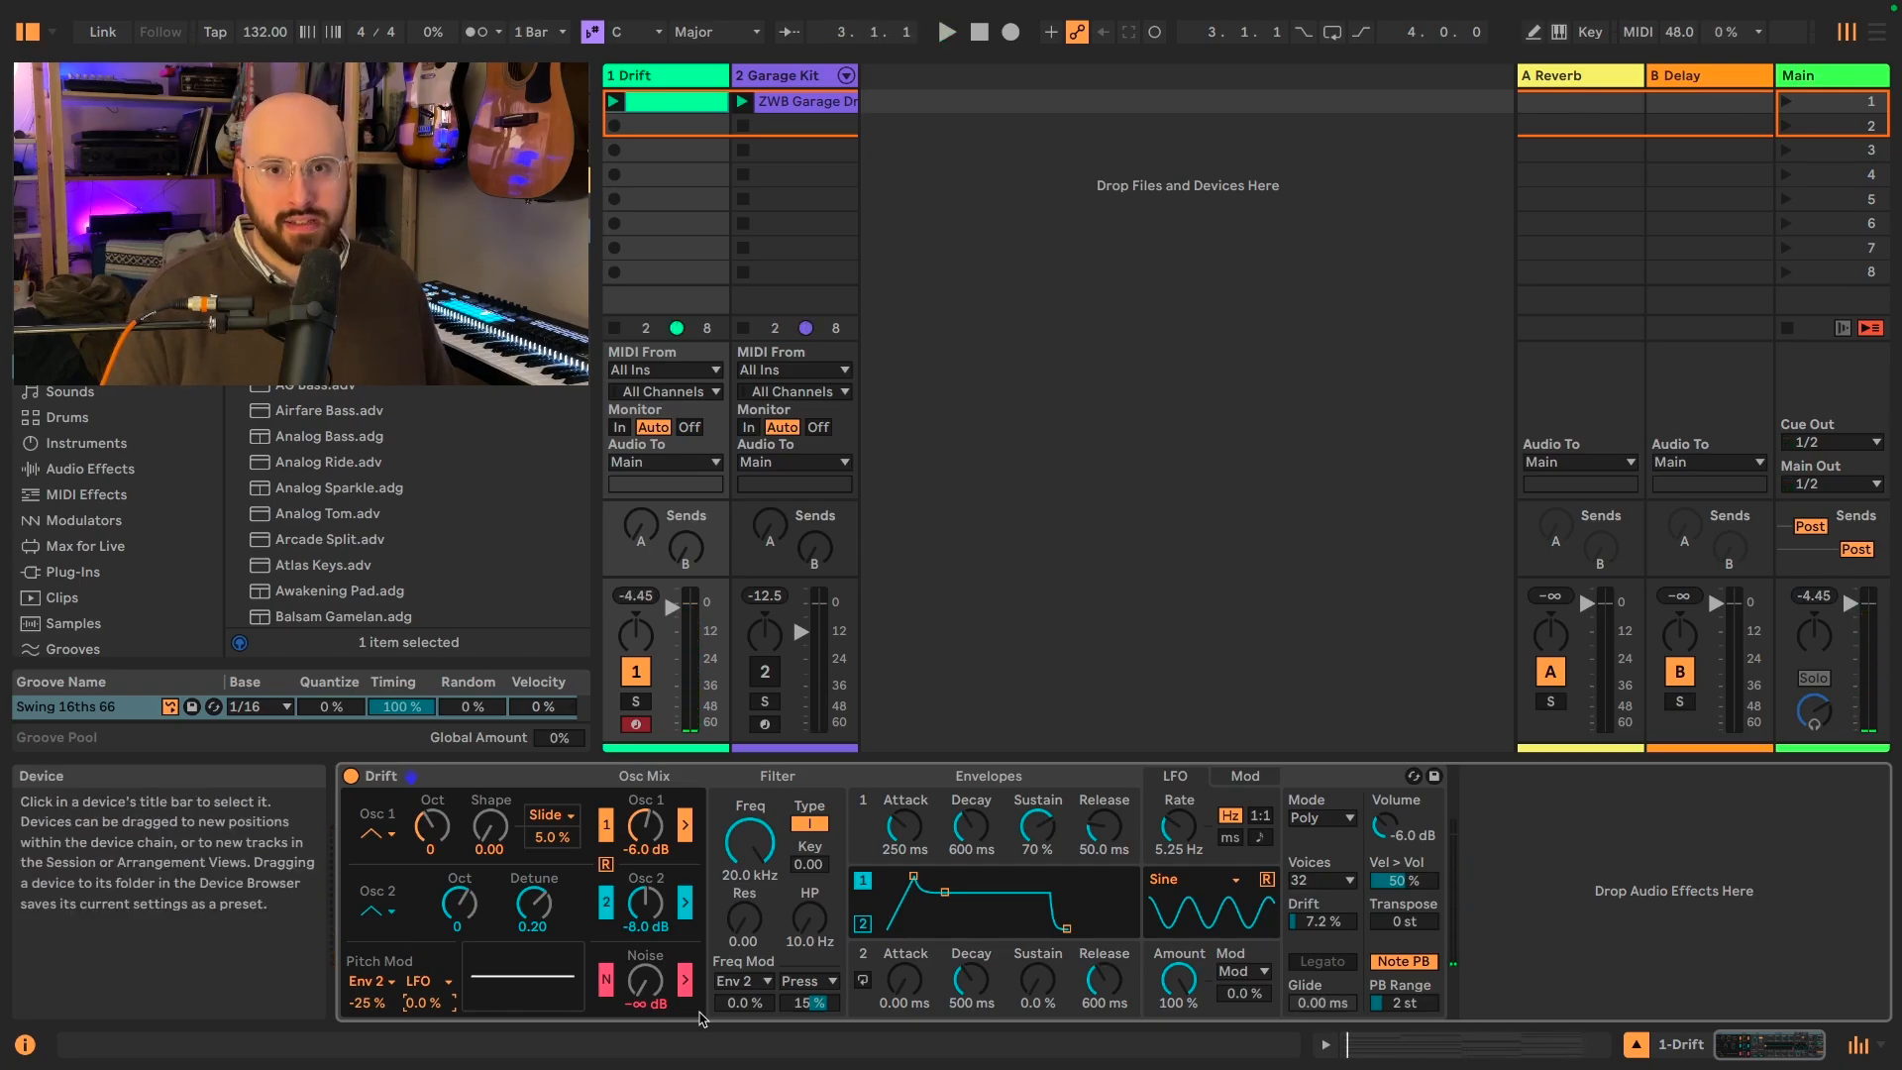
# Step: Nudge LFO pitch modulation up to 1.0% and audition the subtle vibrato
pyautogui.press('Up')
pyautogui.press('space')
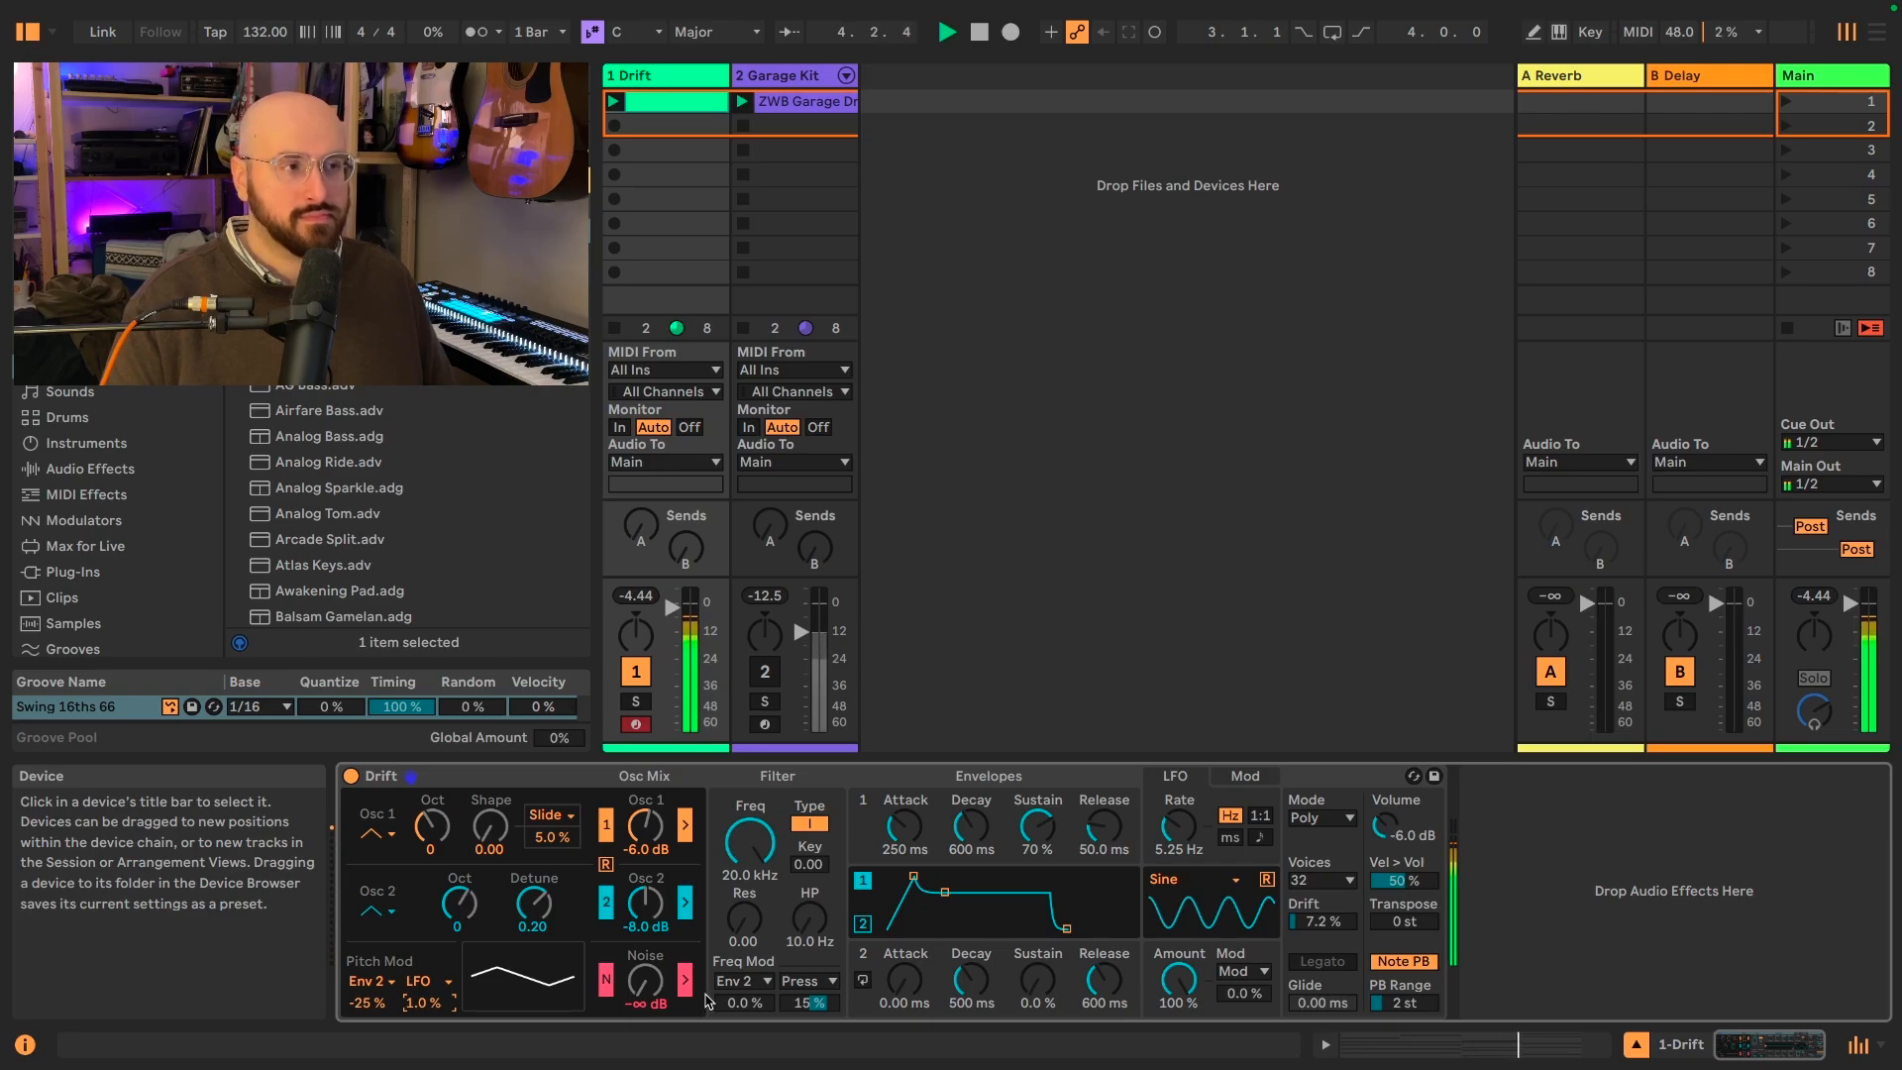
pyautogui.press('space')
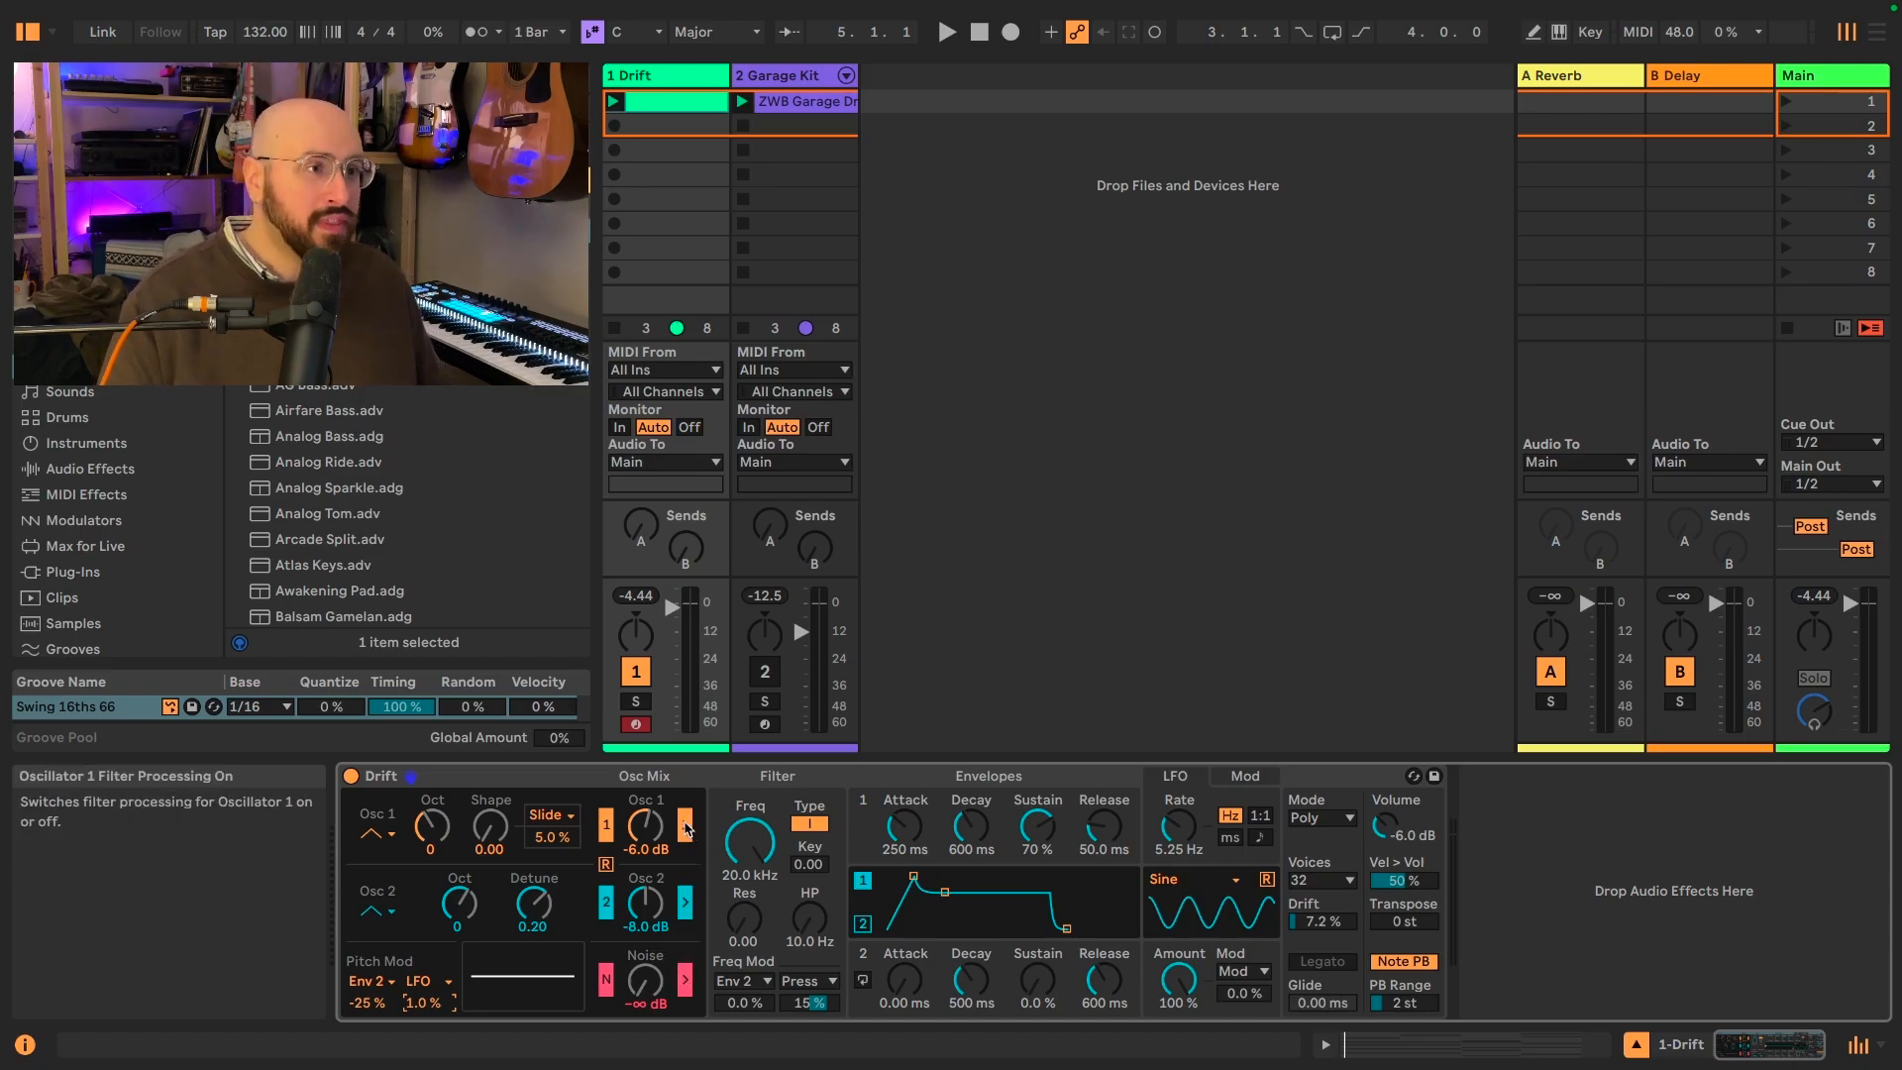
# Step: Route oscillator 1 through the filter while the patch plays over the drums
pyautogui.press('space')
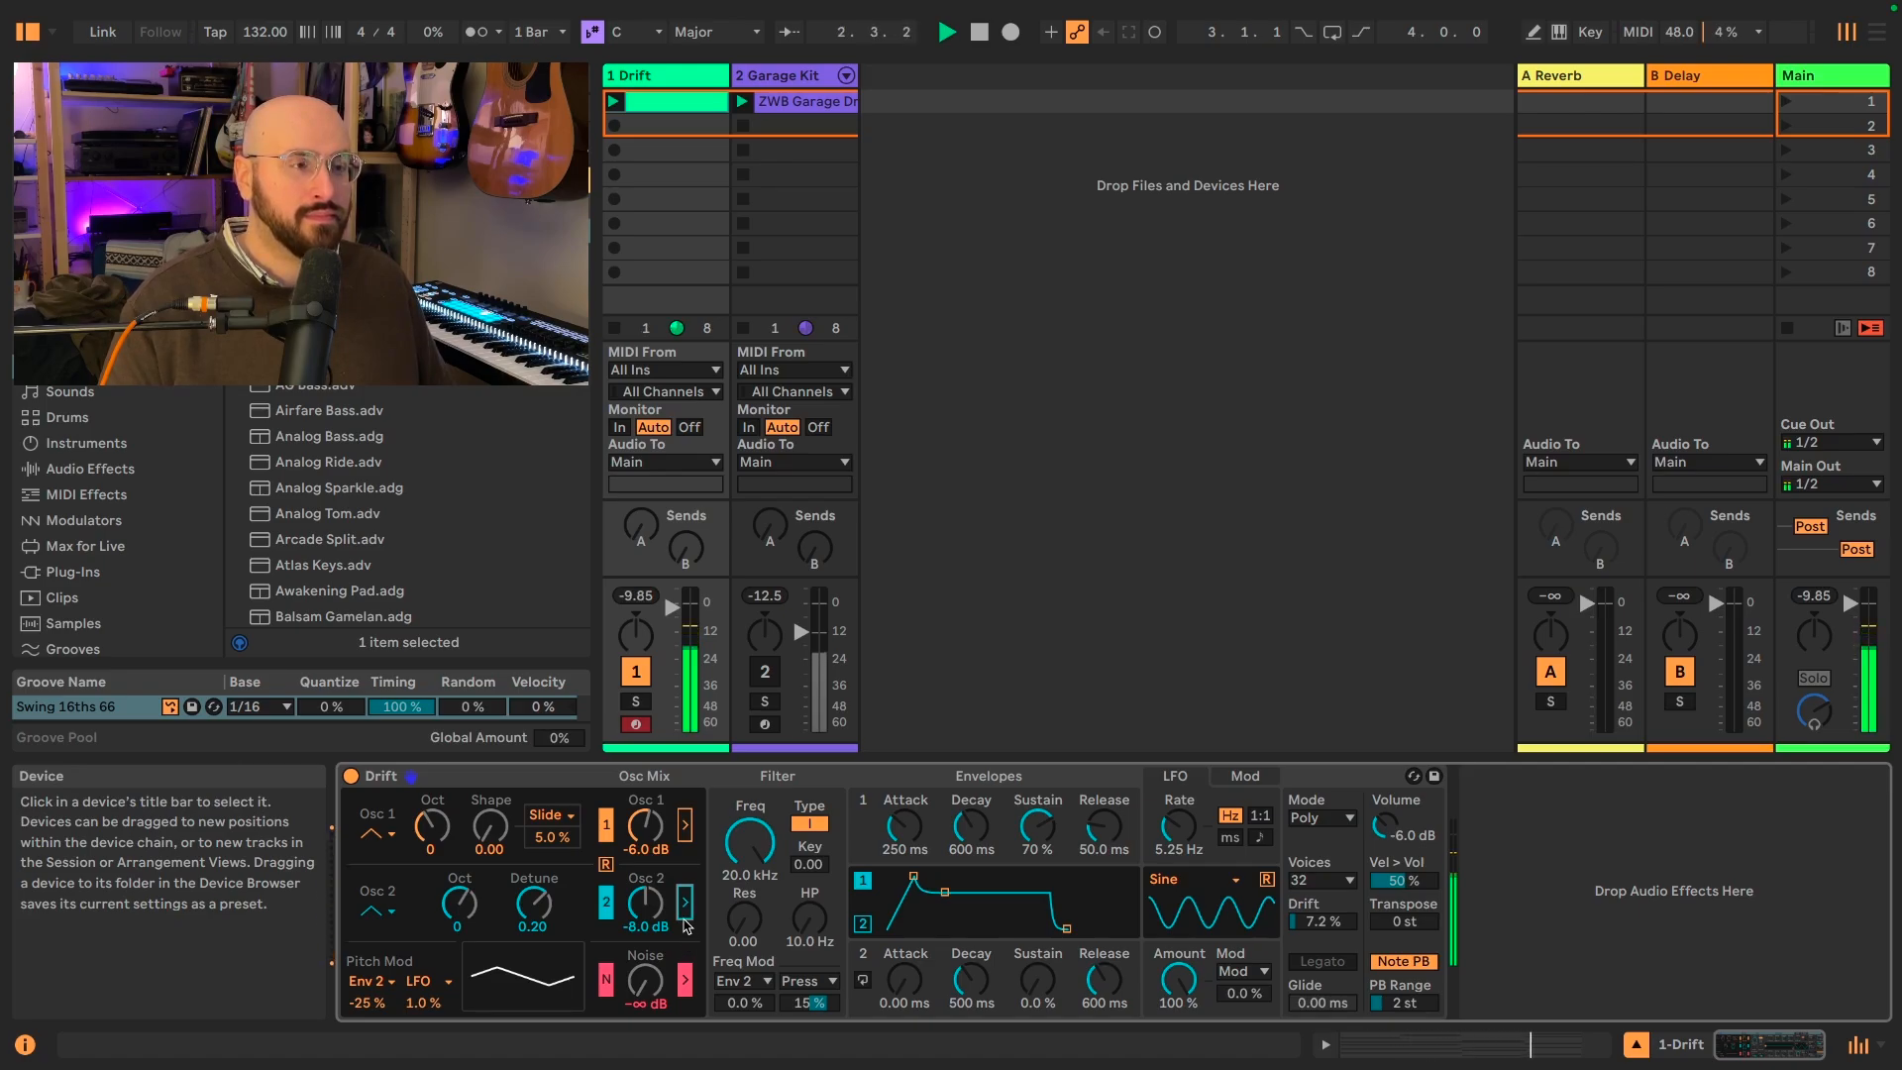
pyautogui.click(685, 822)
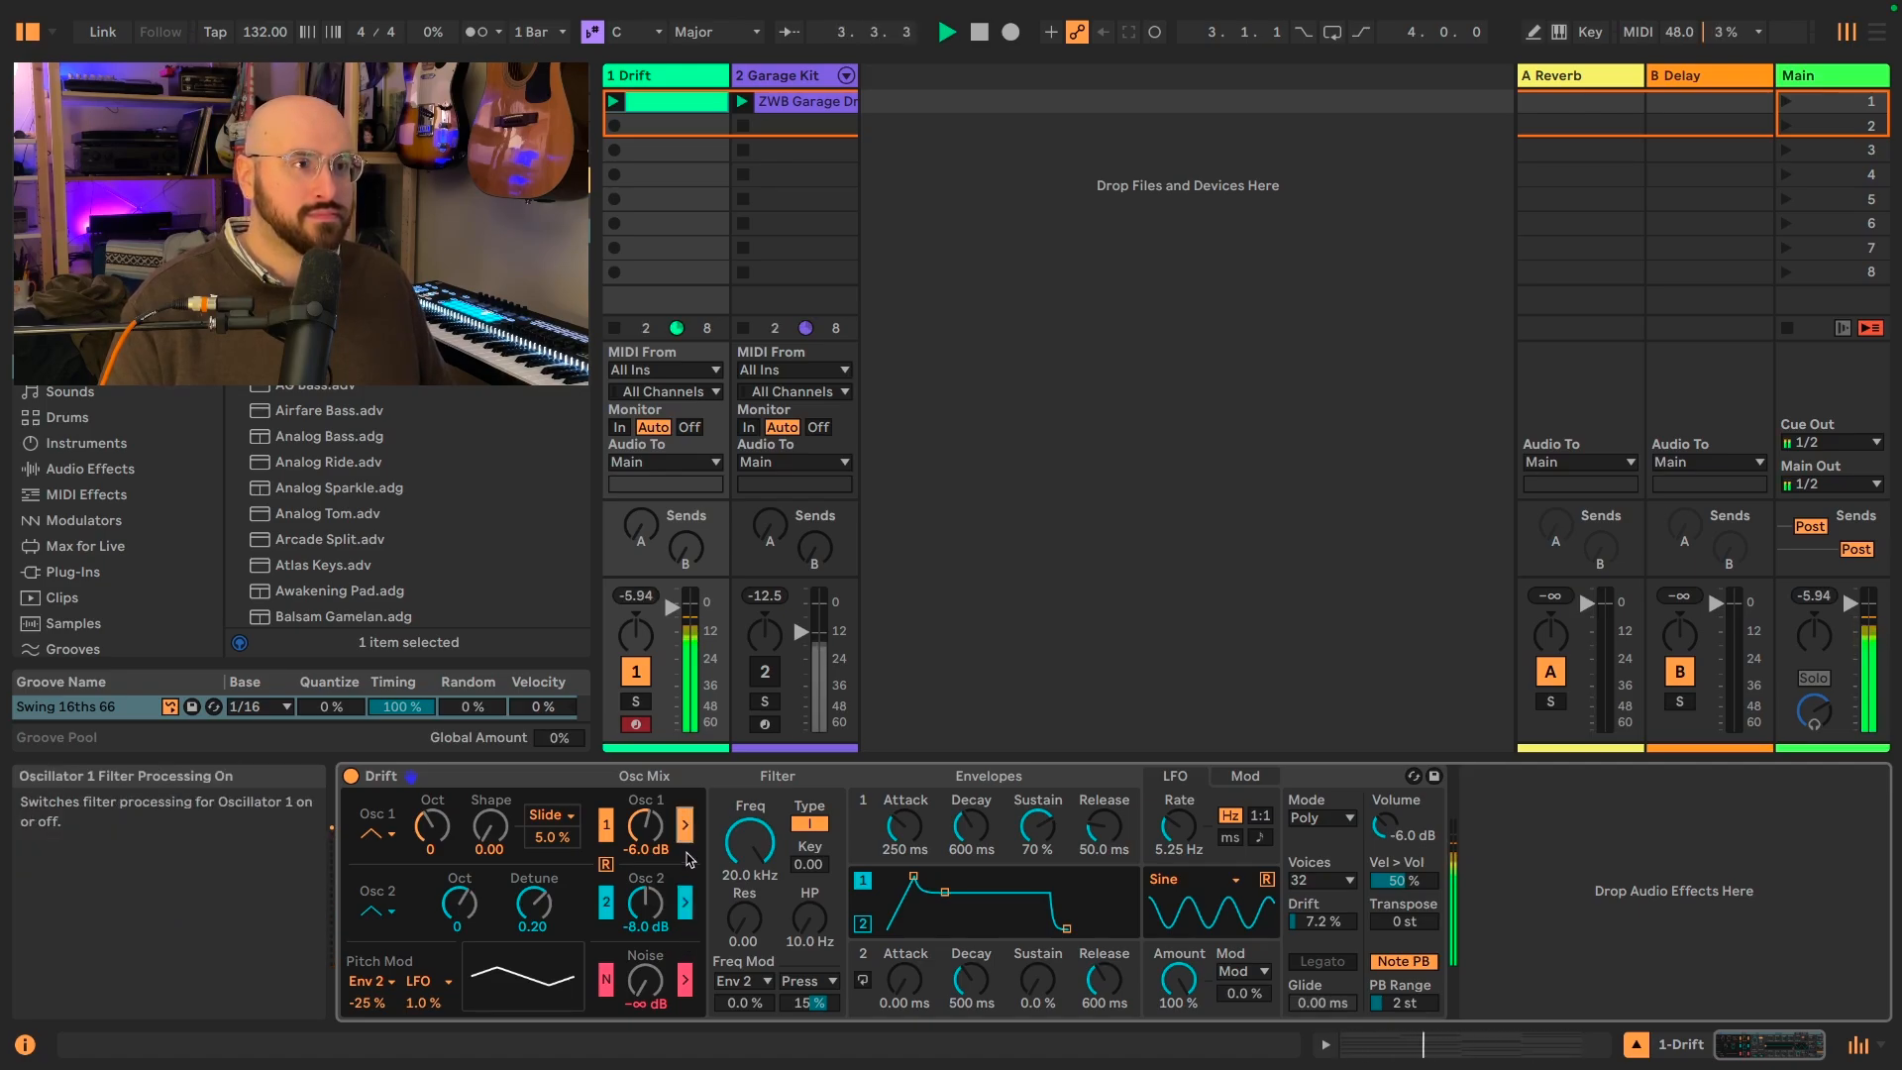
pyautogui.press('space')
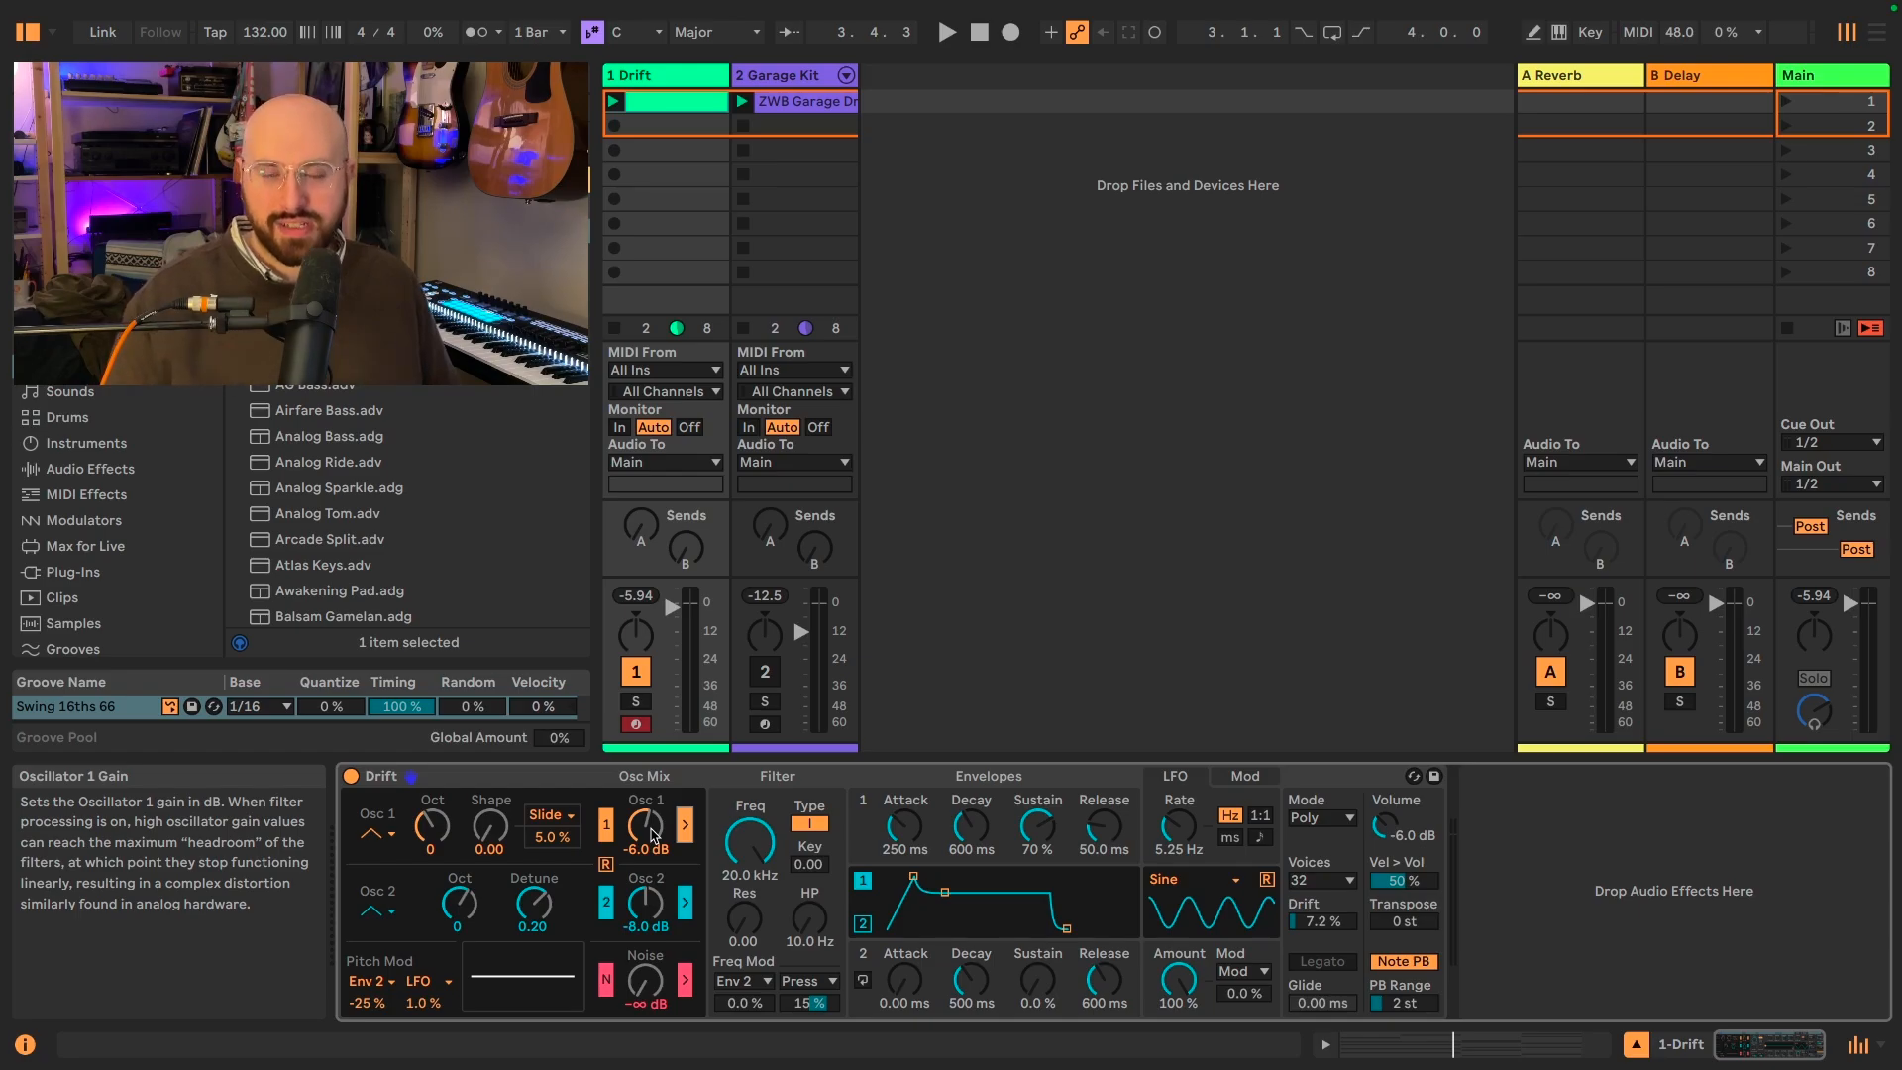
# Step: Switch off Oscillator 2 and audition Oscillator 1 alone over the drums
pyautogui.click(603, 903)
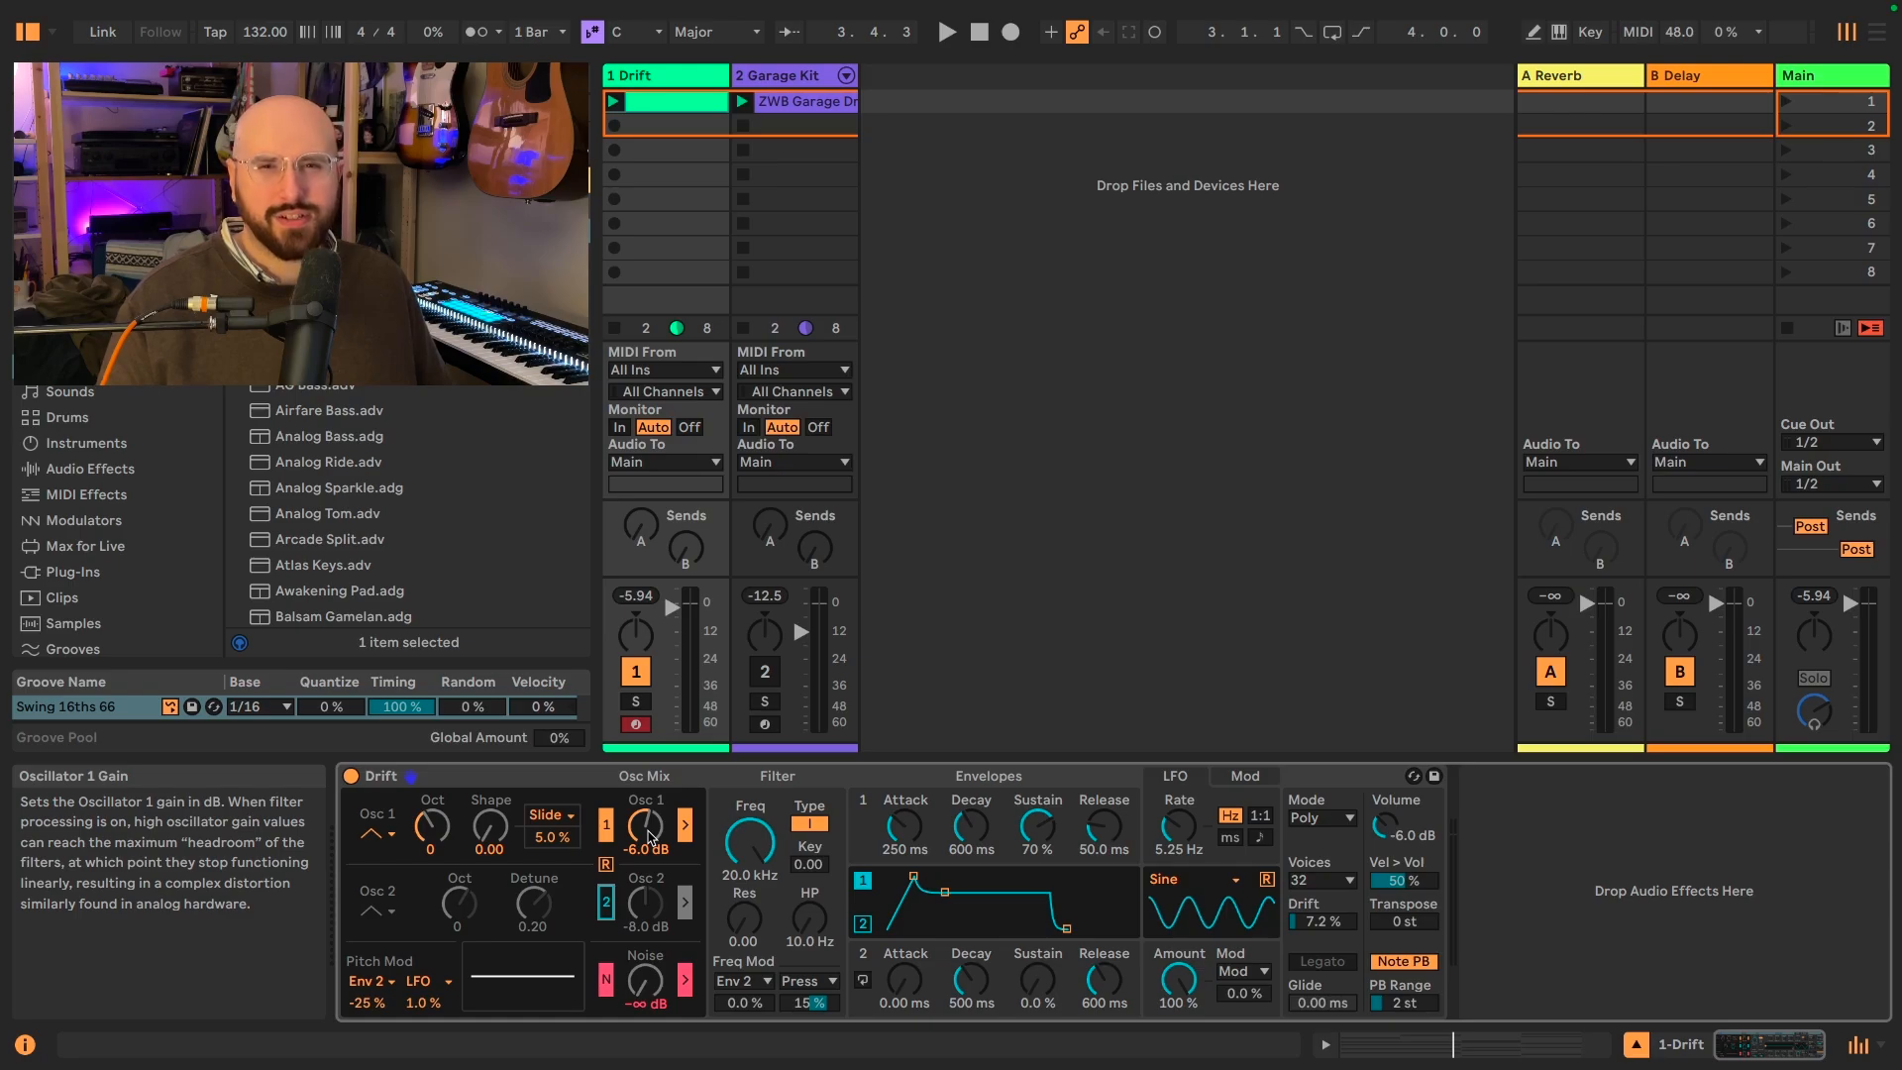
pyautogui.click(650, 837)
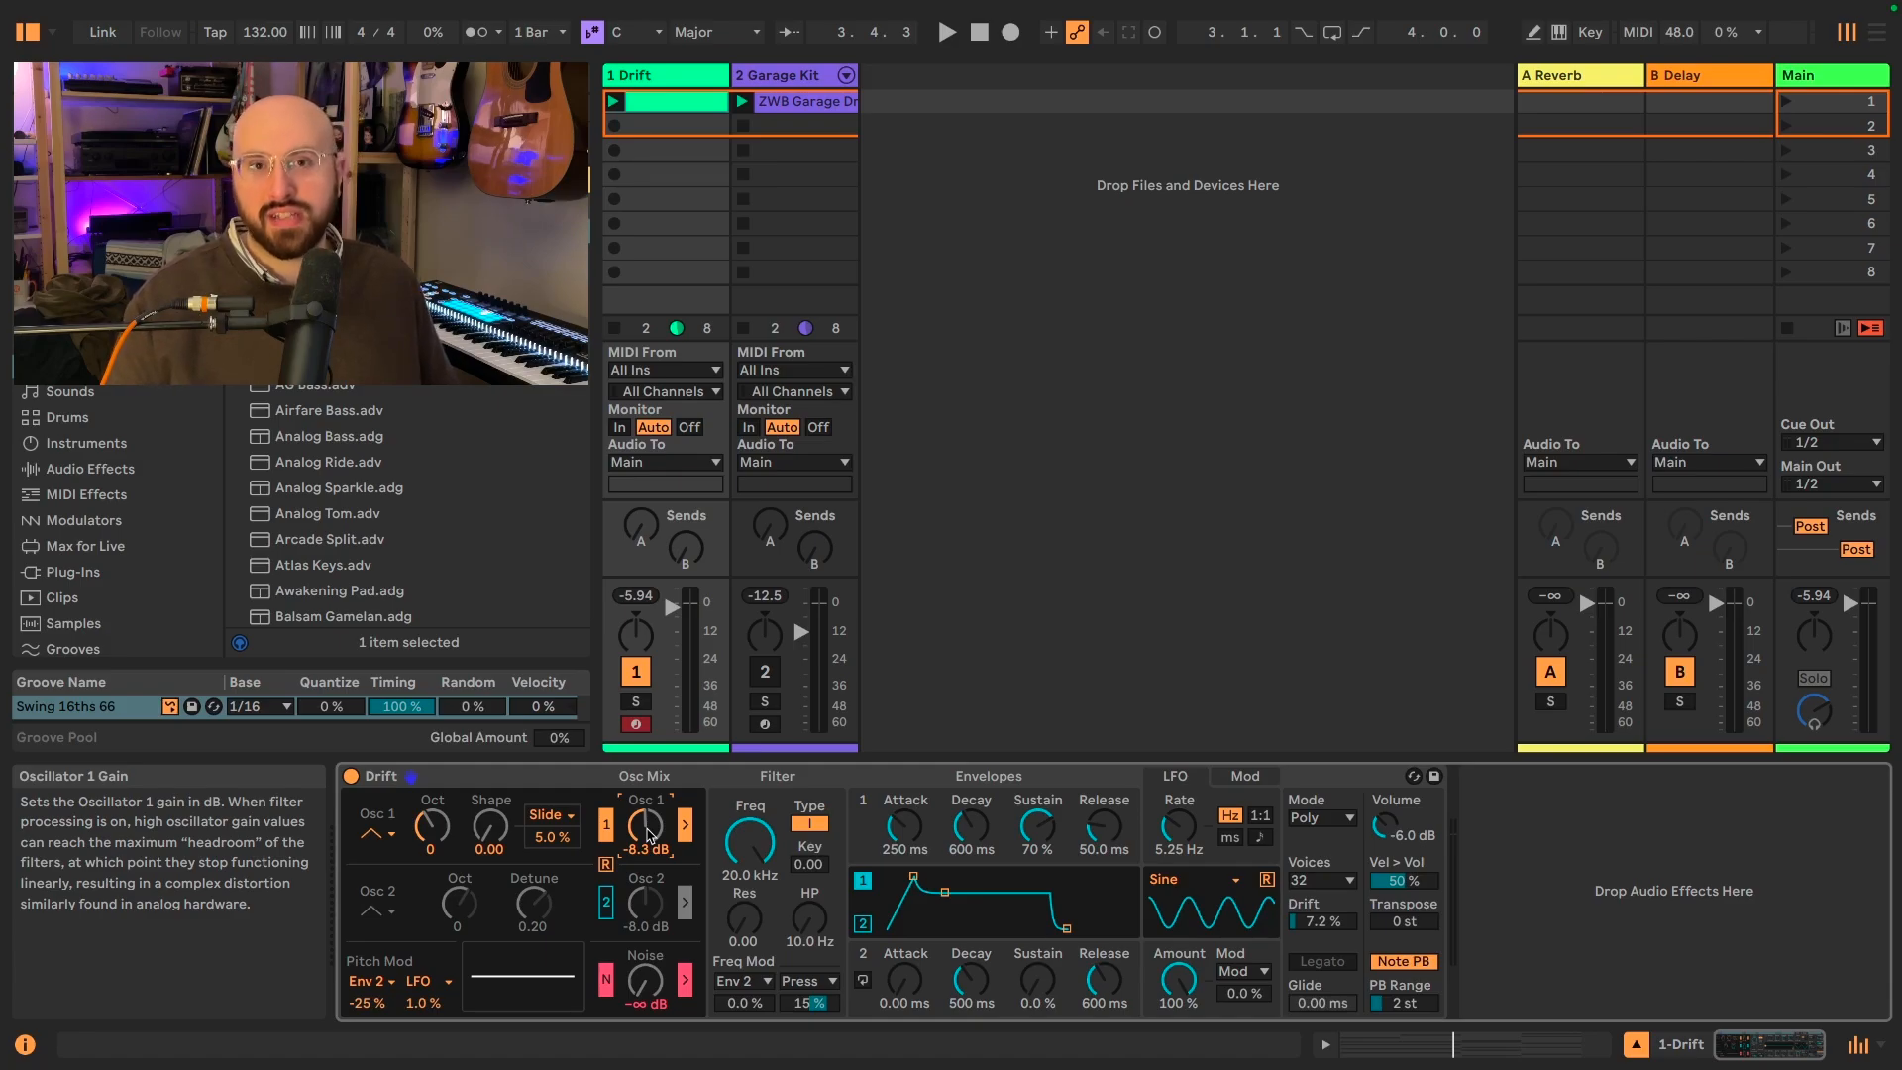
pyautogui.press('space')
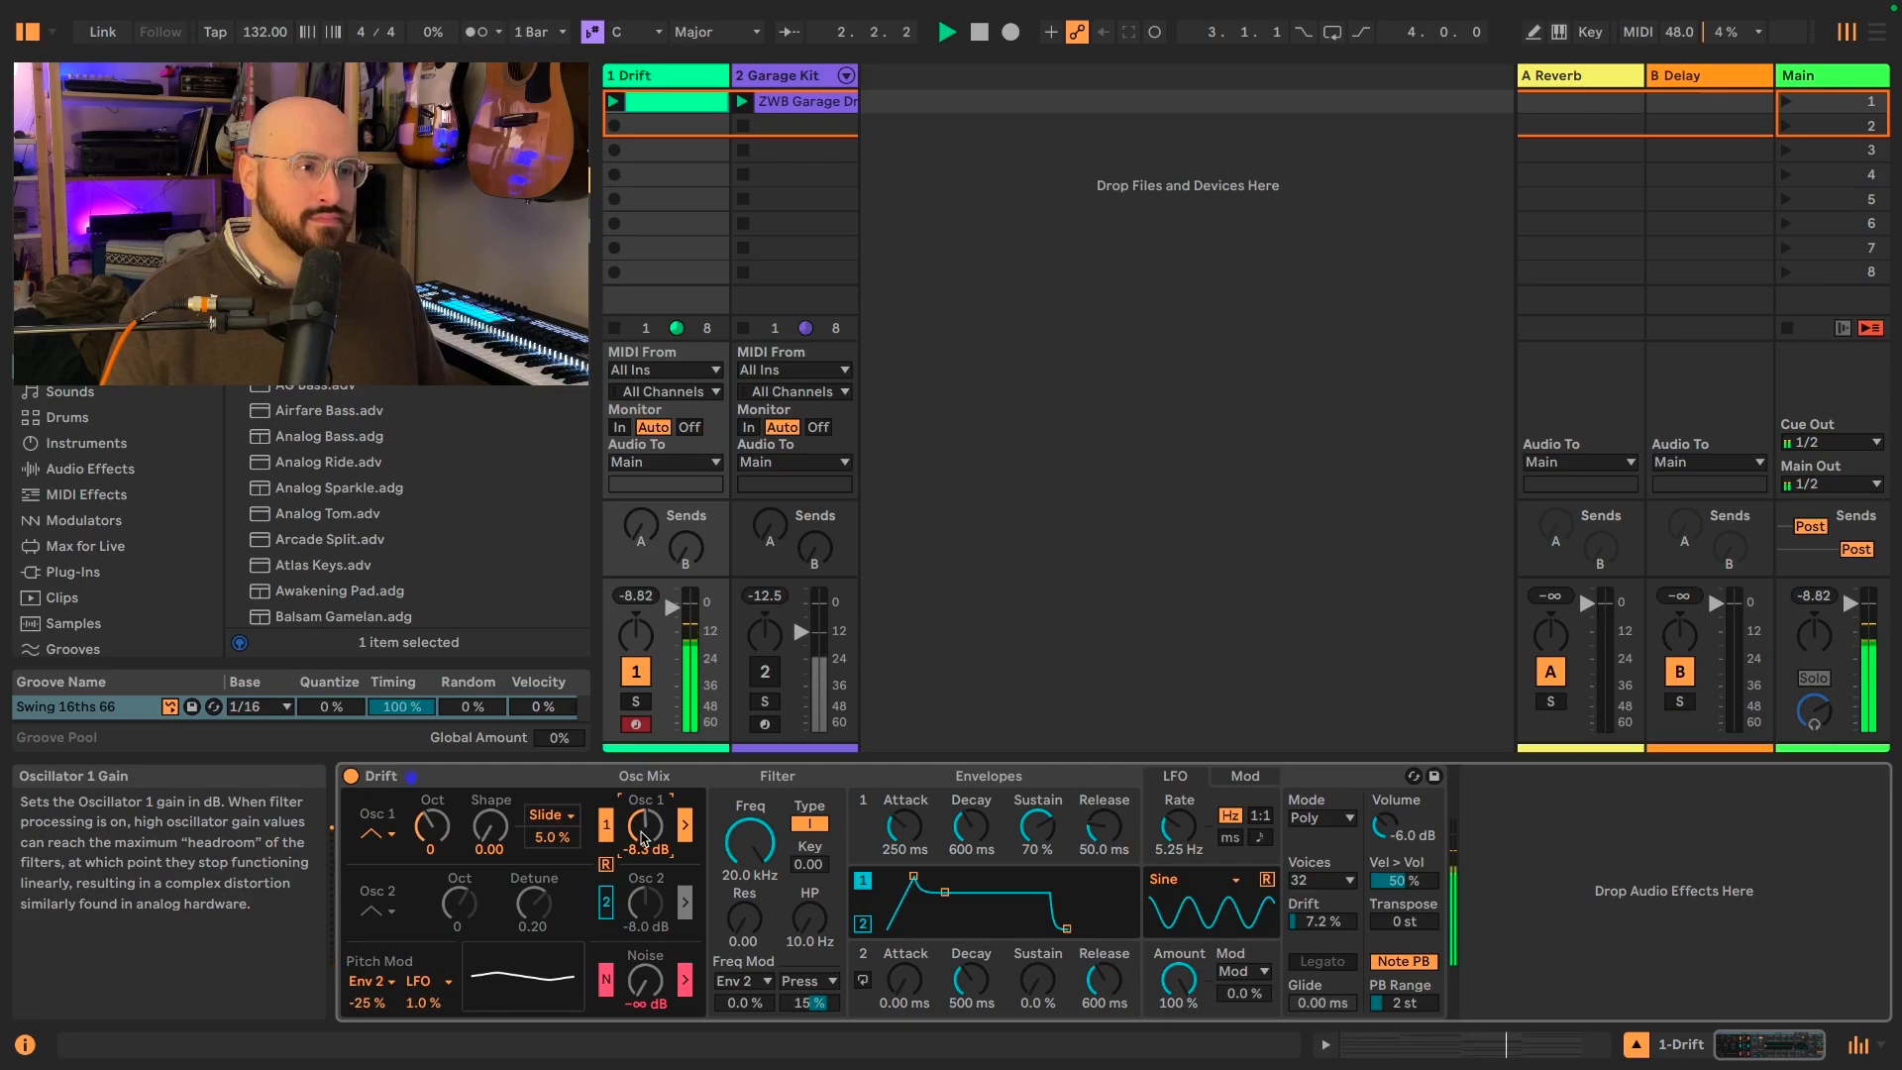
pyautogui.press('space')
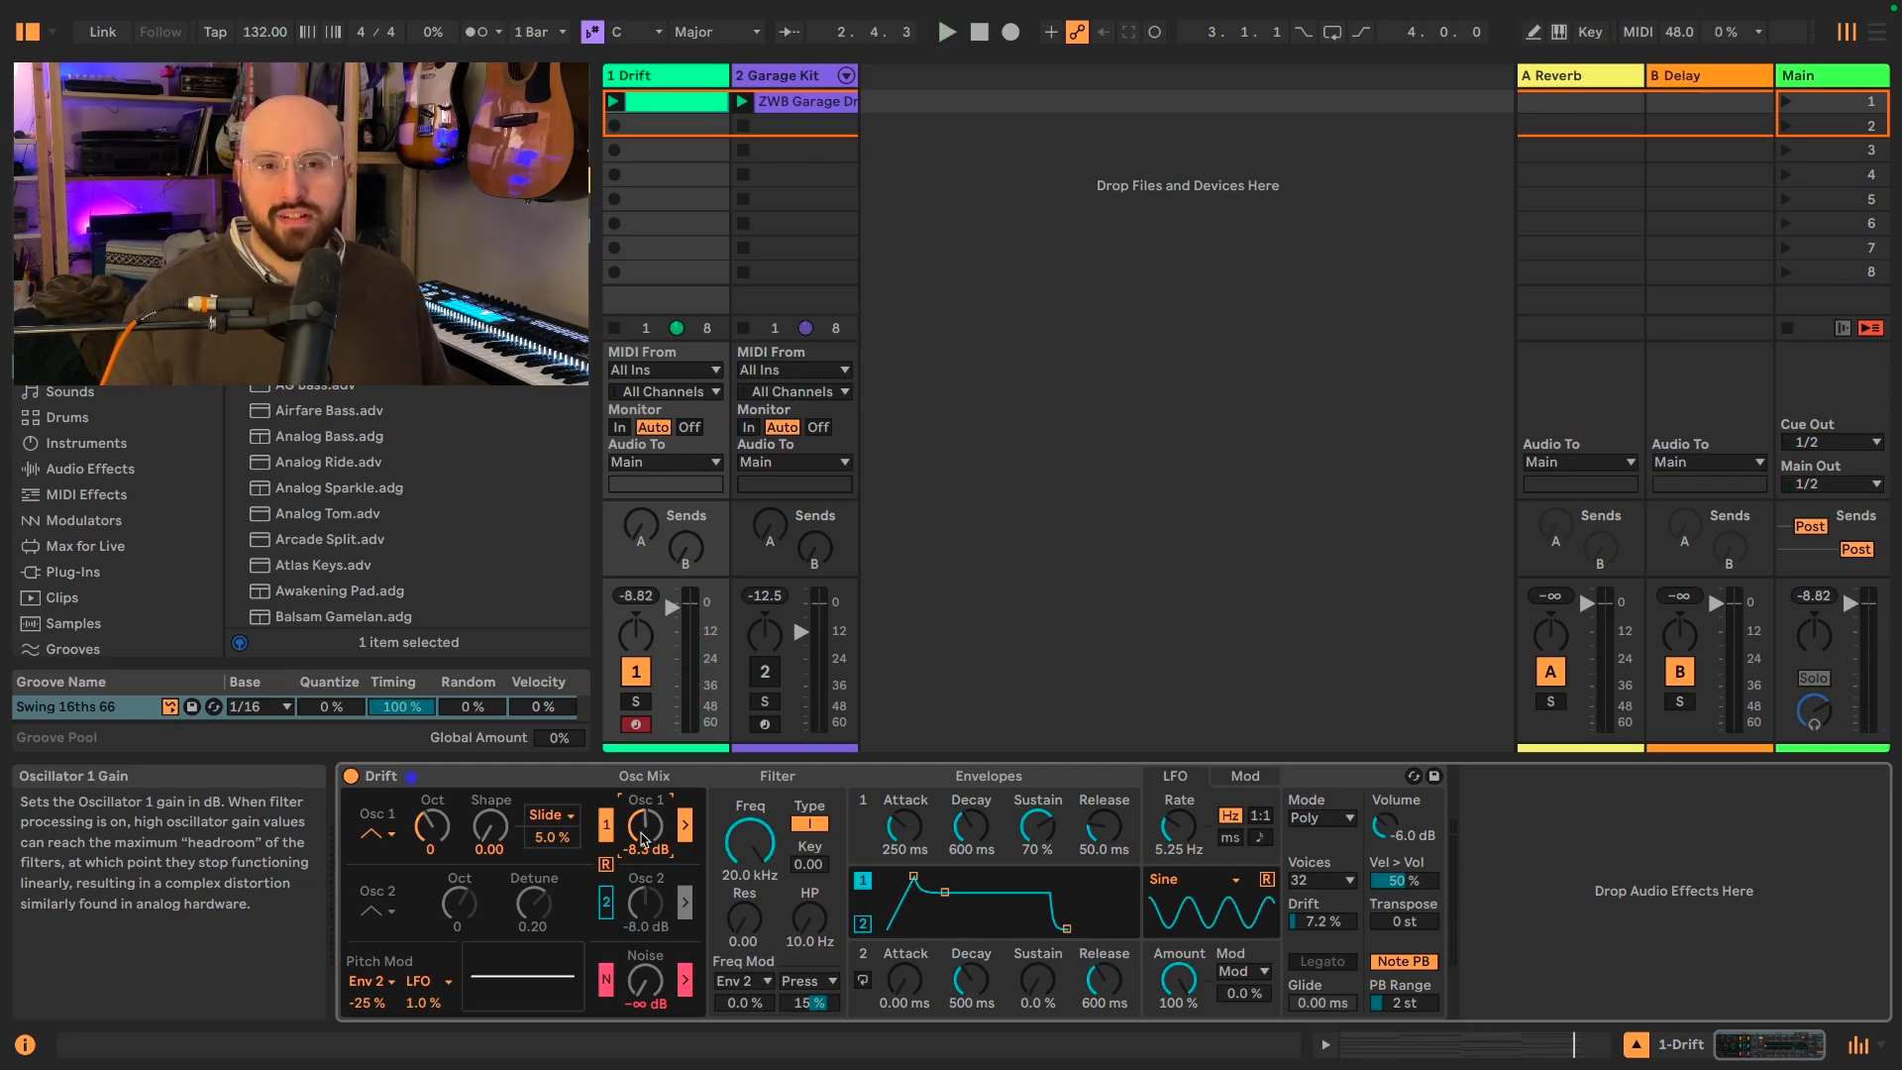
# Step: Raise Oscillator 1 gain from about -5.4 dB through -1.0 dB to 1.7 dB during playback
pyautogui.press('space')
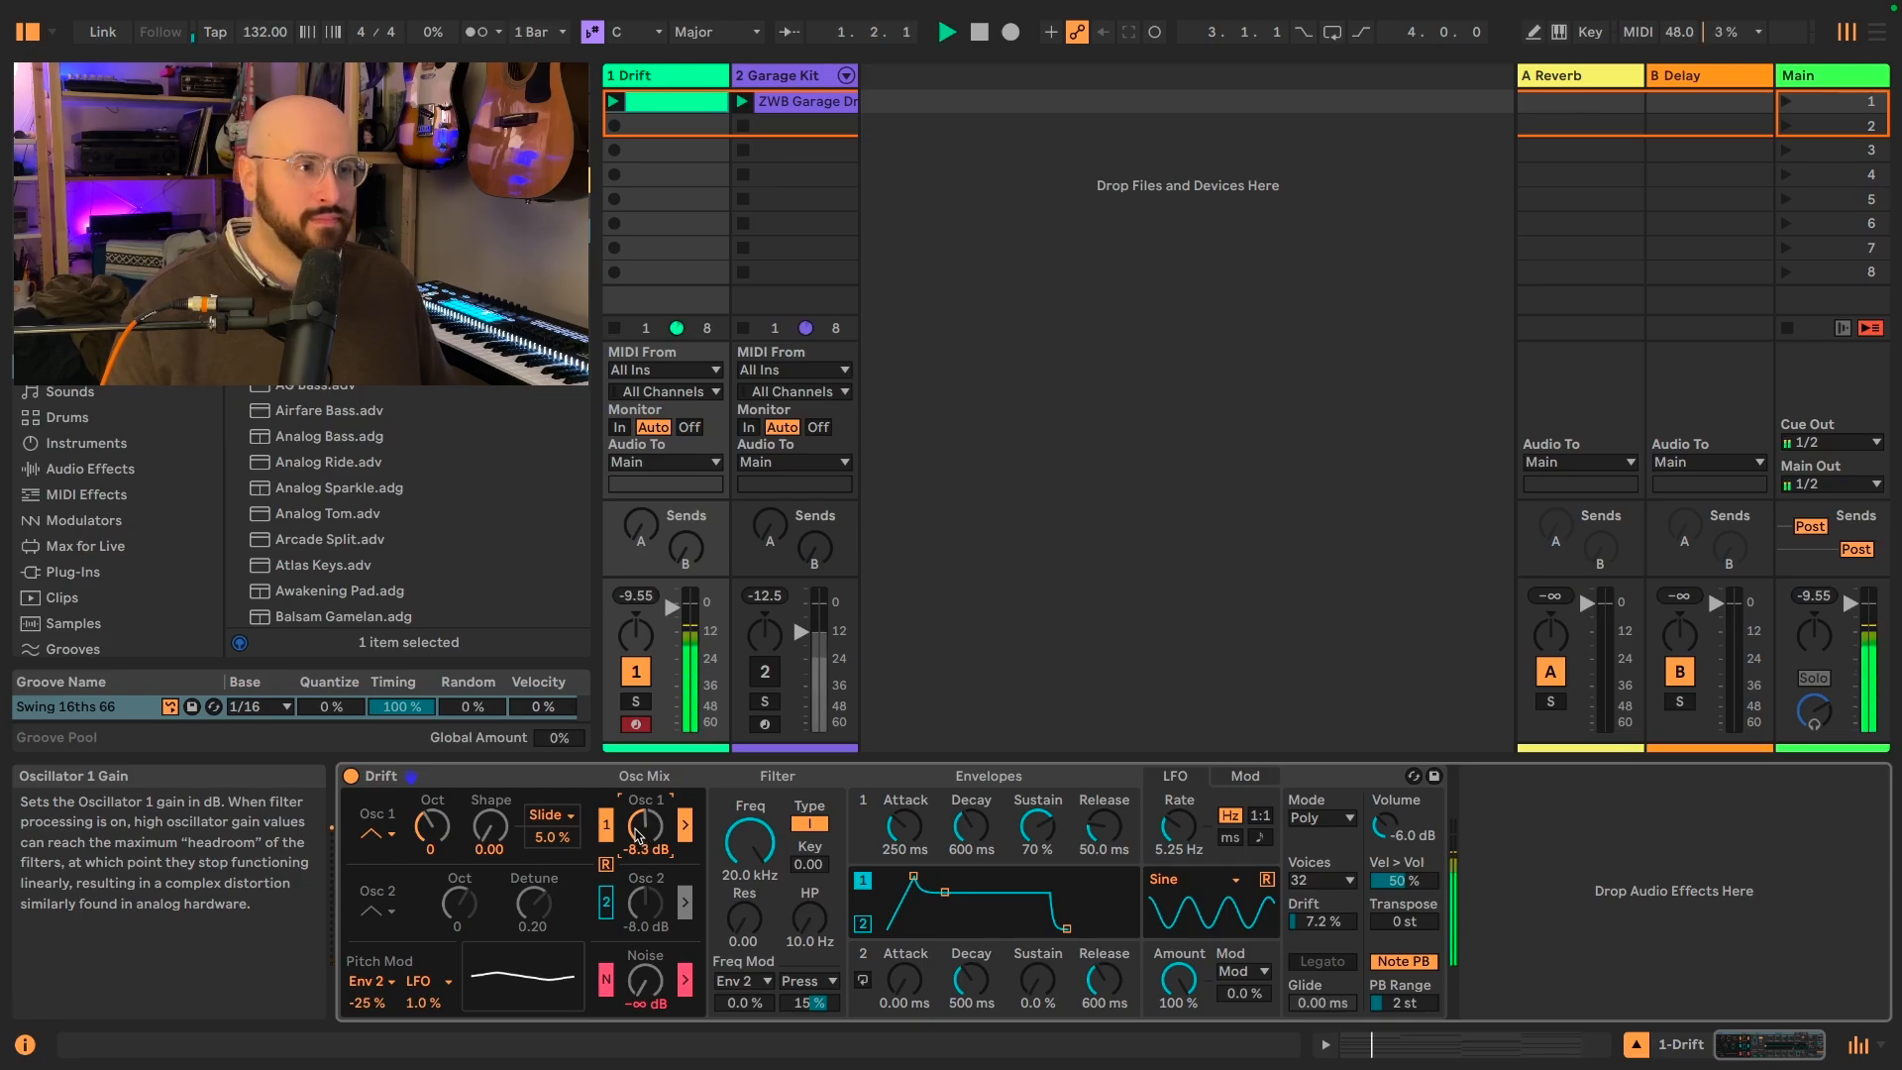
pyautogui.moveTo(641, 840); pyautogui.dragTo(641, 823)
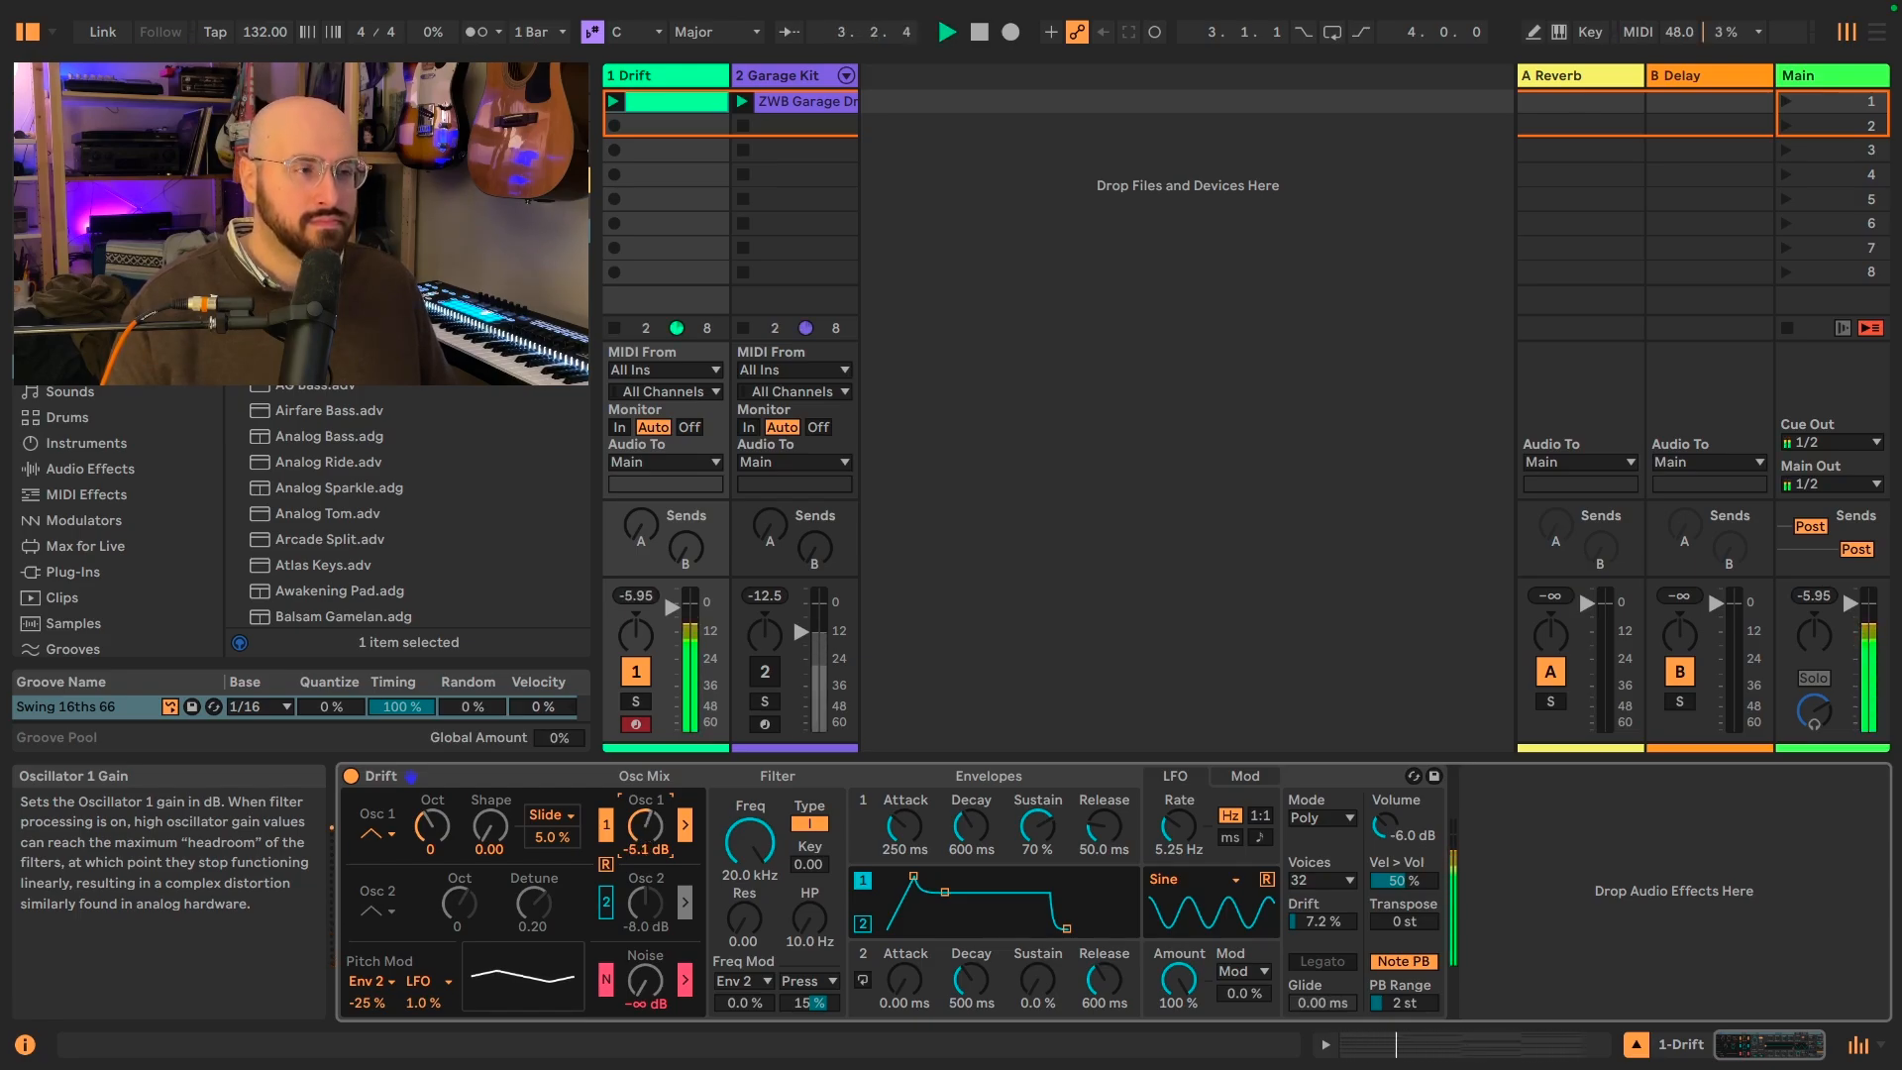
pyautogui.moveTo(641, 822); pyautogui.dragTo(641, 797)
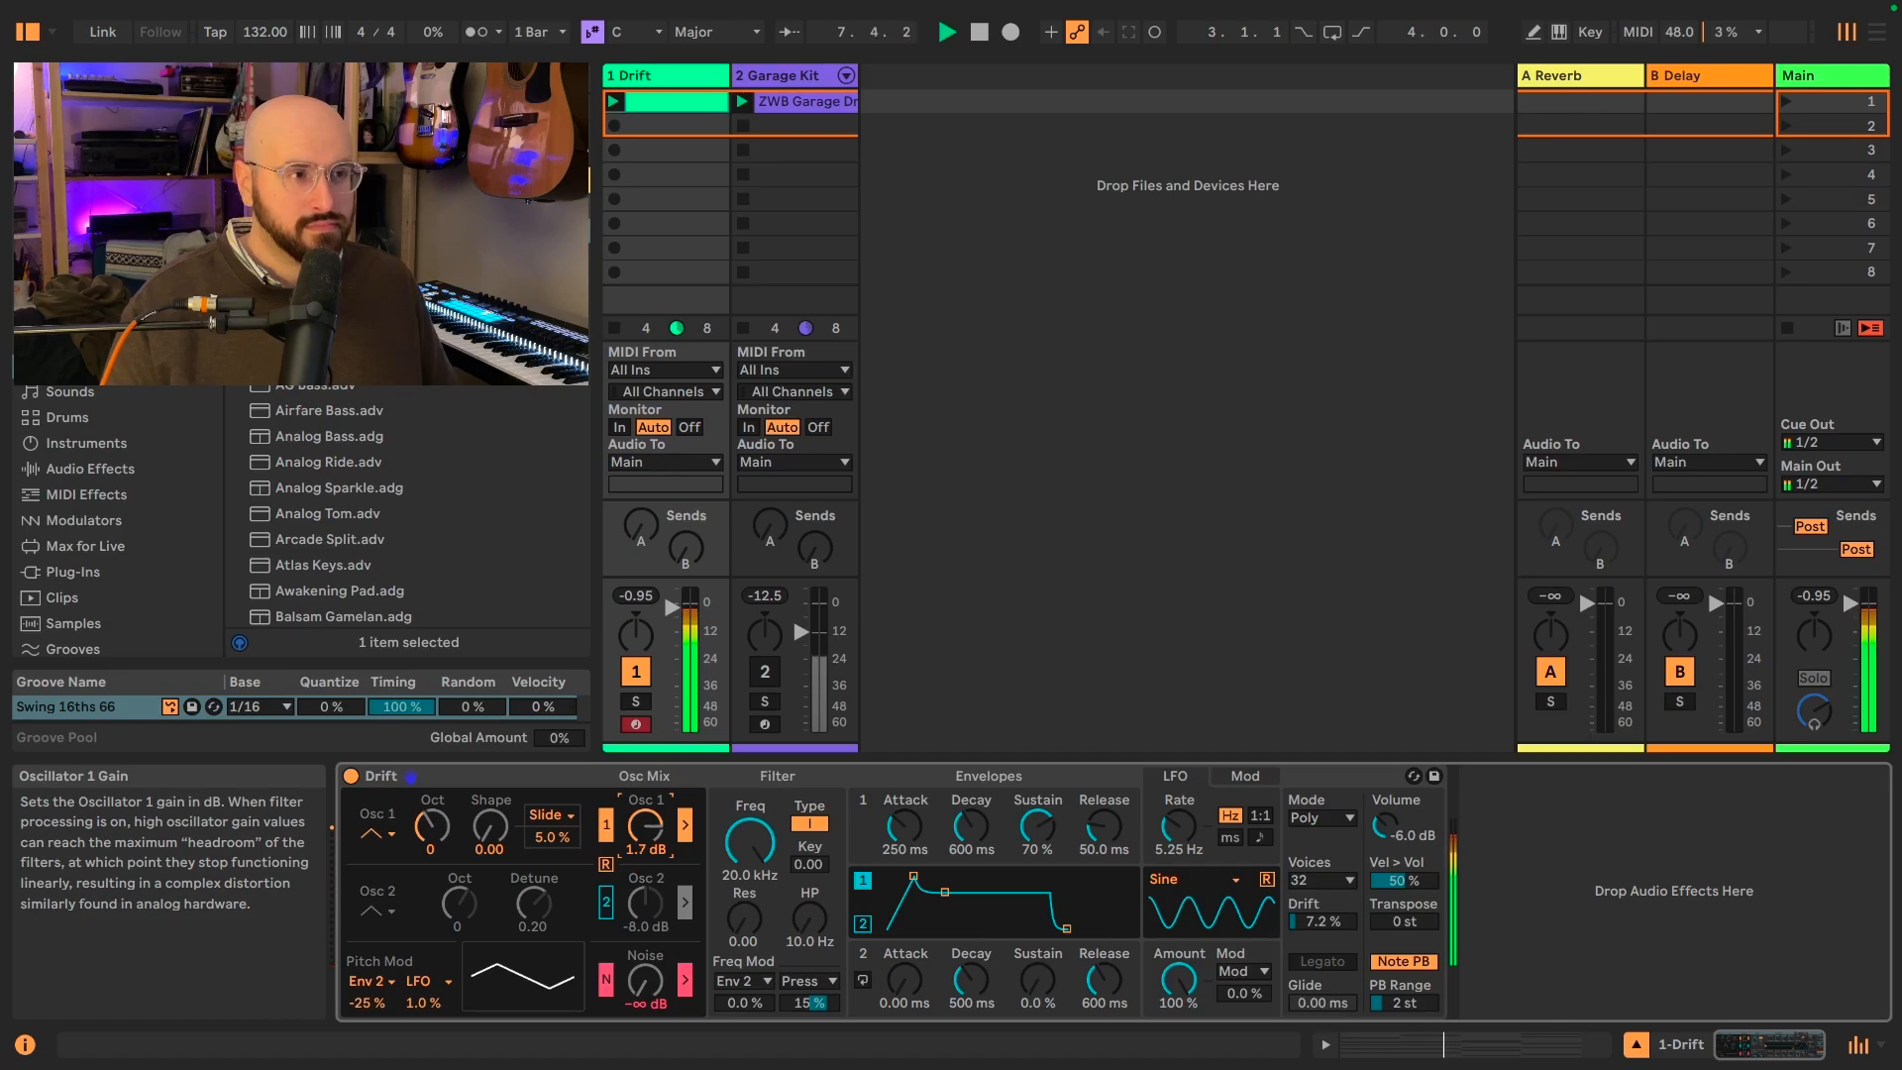
pyautogui.moveTo(639, 835); pyautogui.dragTo(639, 828)
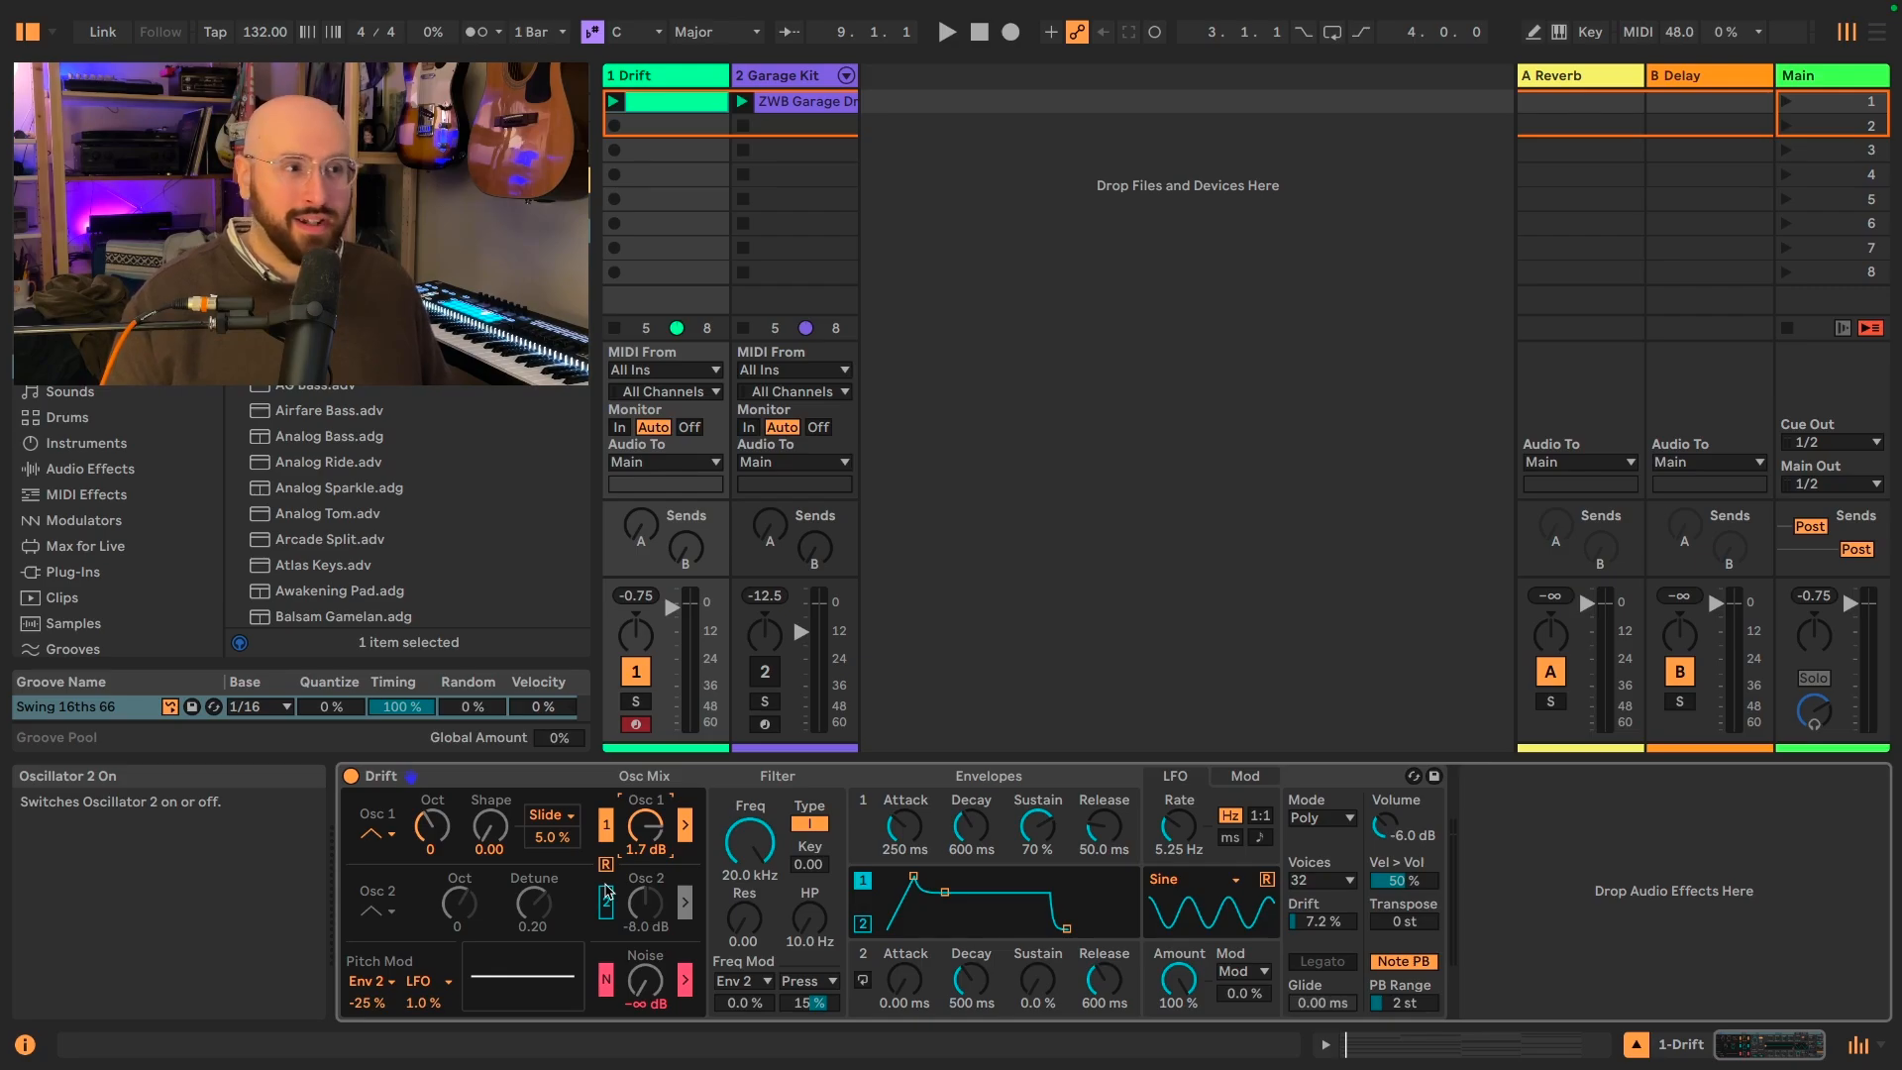
# Step: Reset Osc 1 gain to 0.0 dB, re-enable Osc 2 at 0.0 dB, and audition both
pyautogui.doubleClick(646, 830)
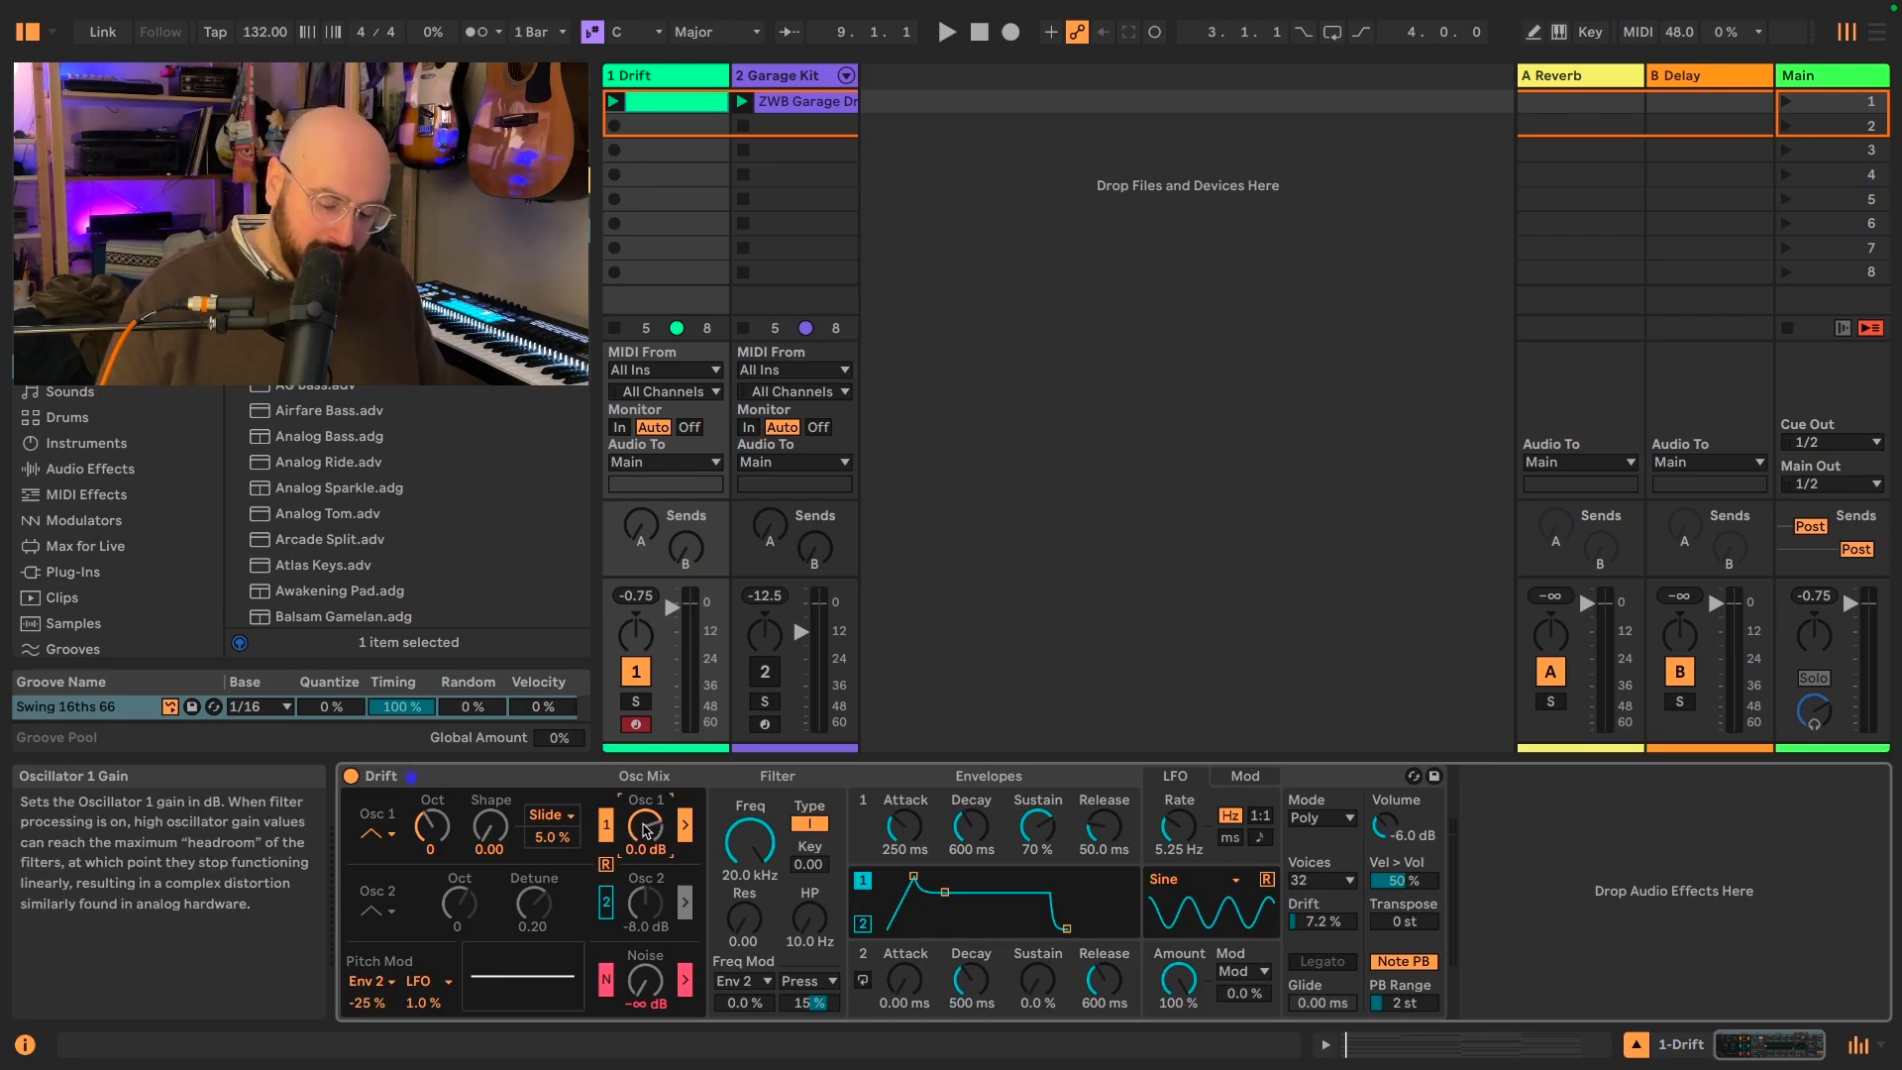
pyautogui.click(605, 902)
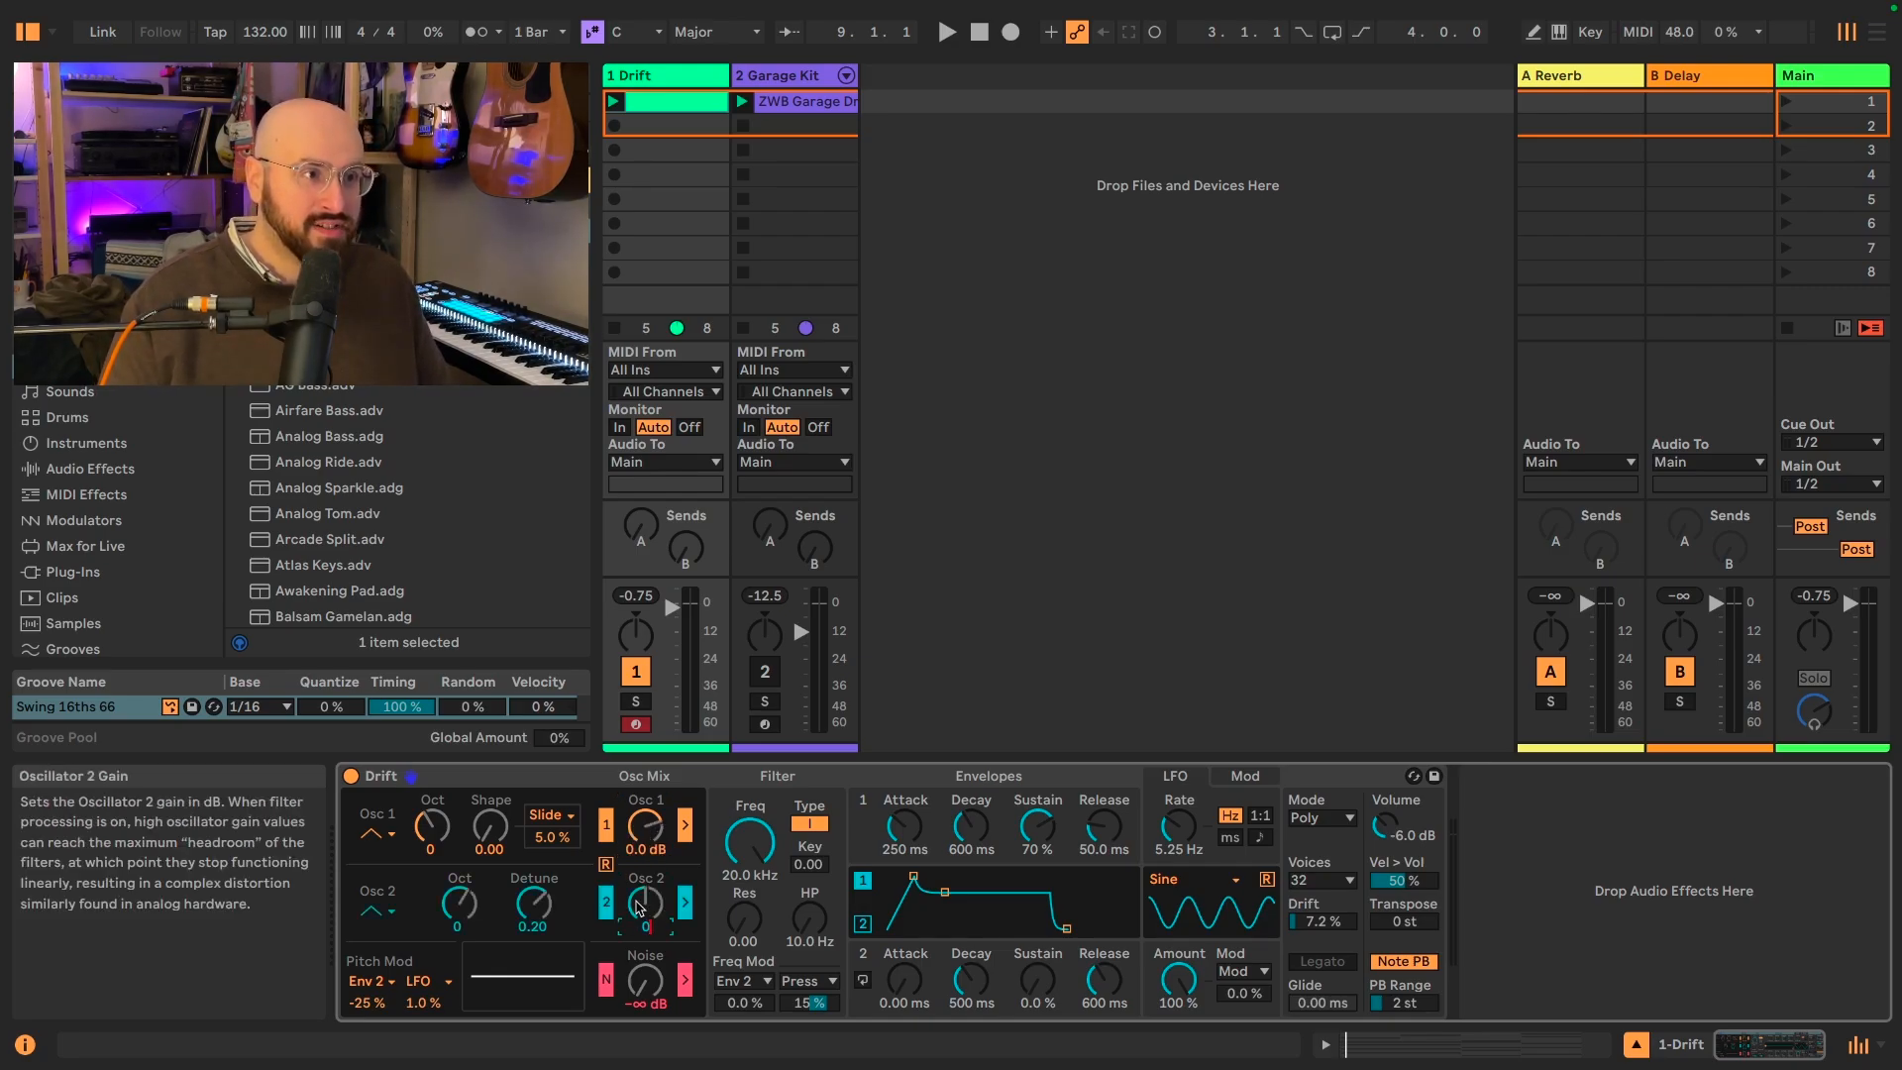
pyautogui.doubleClick(639, 906)
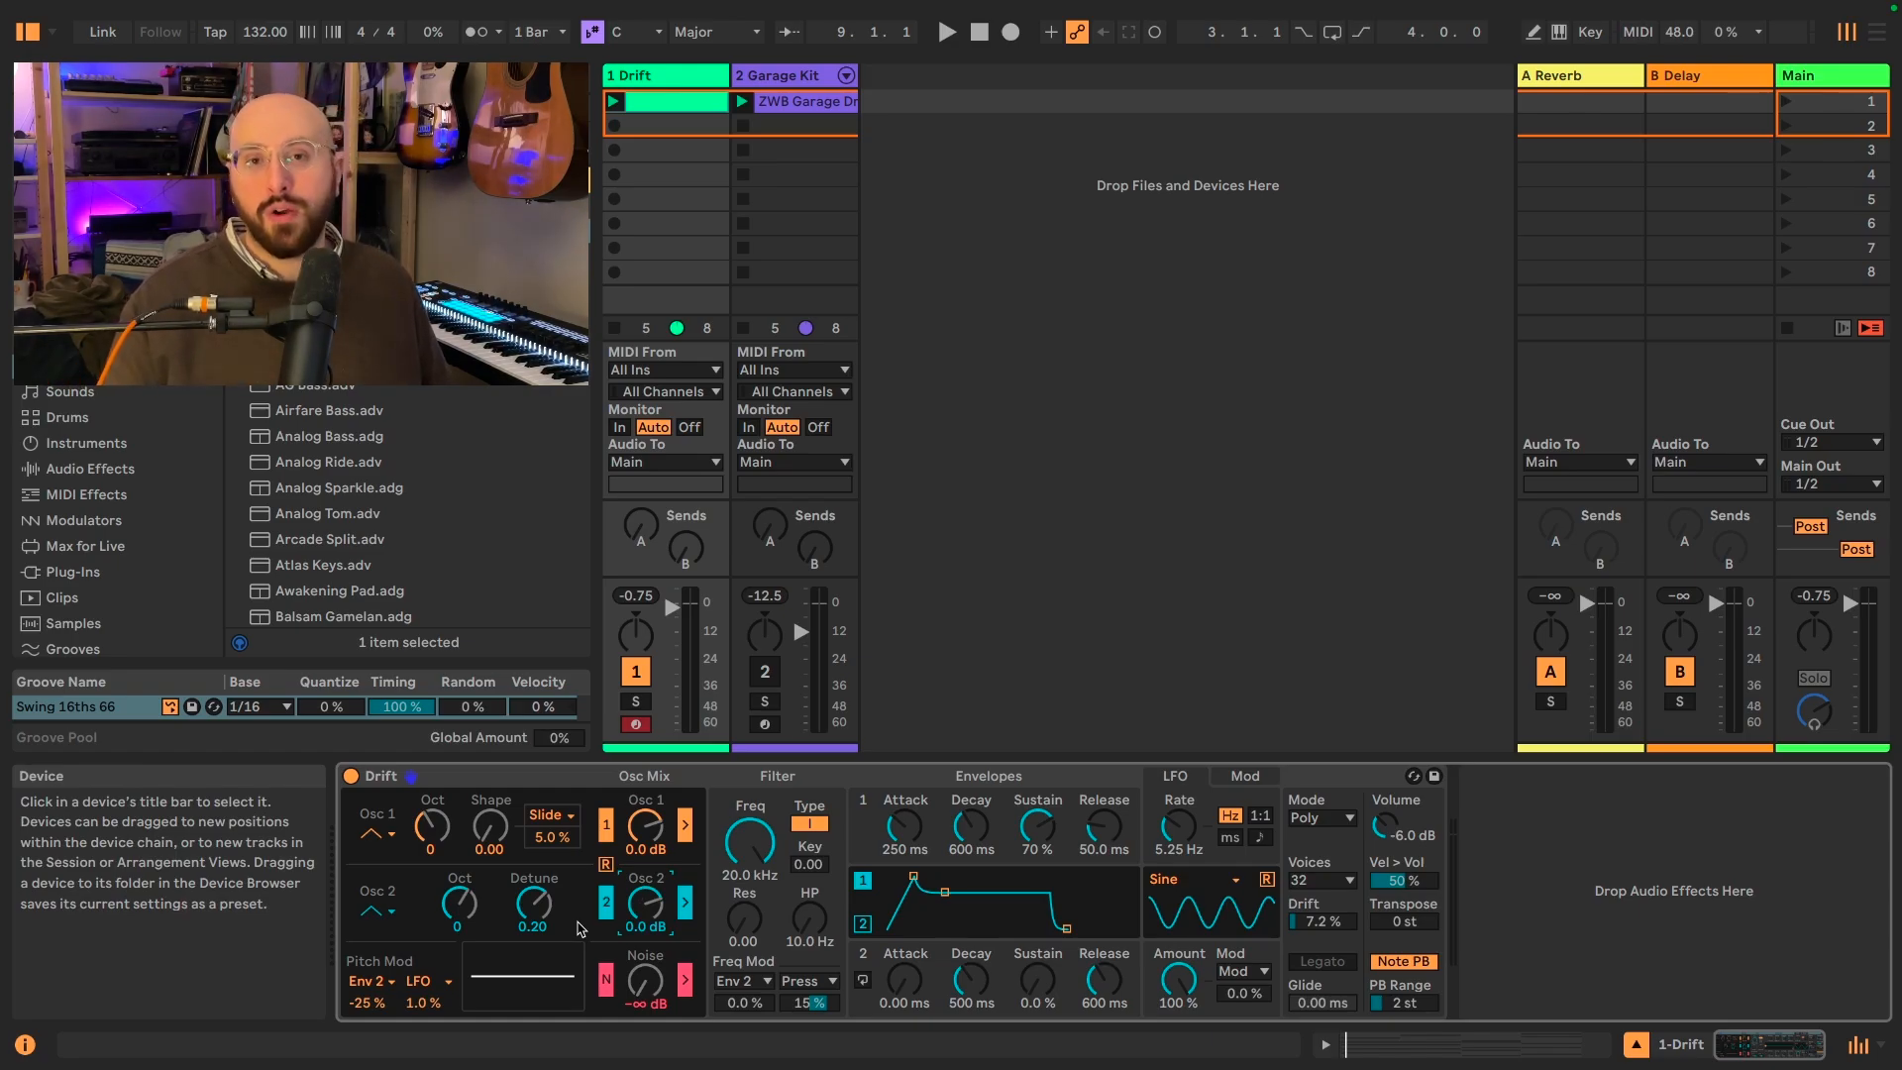
pyautogui.press('space')
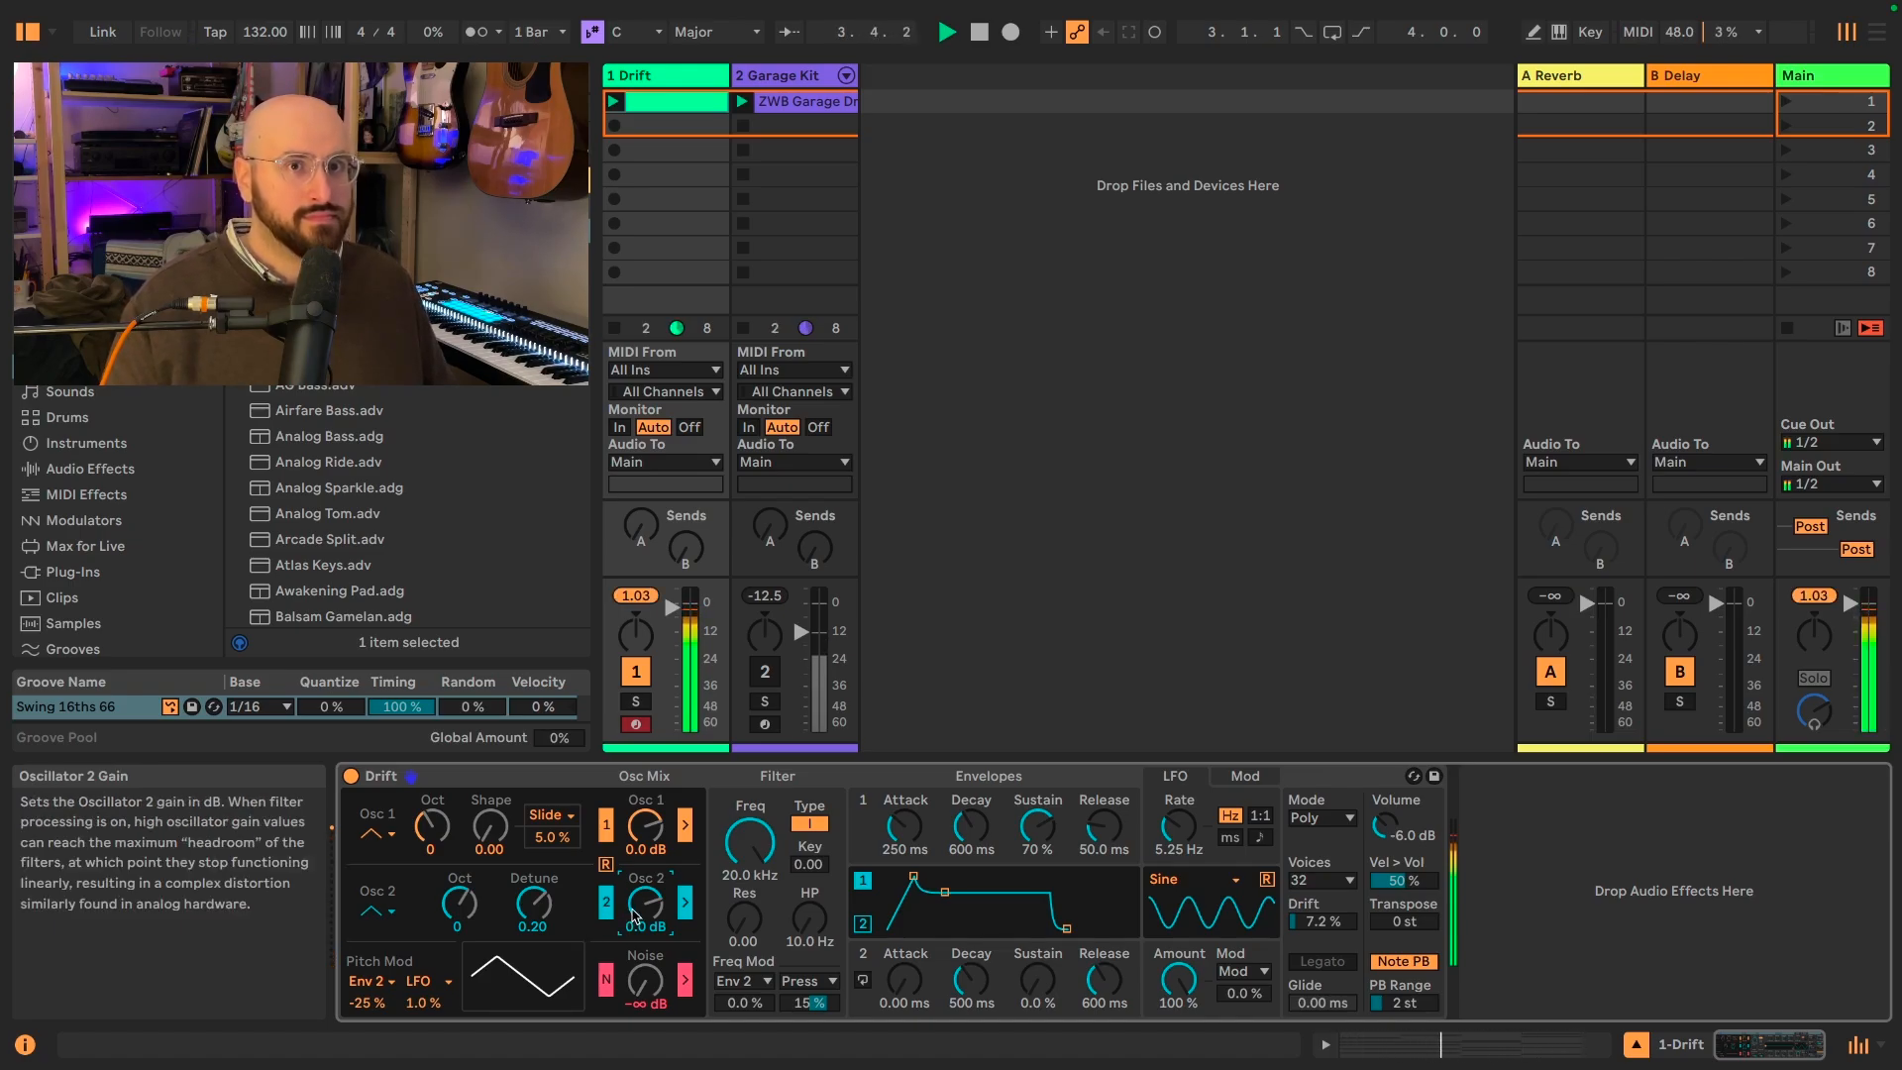
pyautogui.press('space')
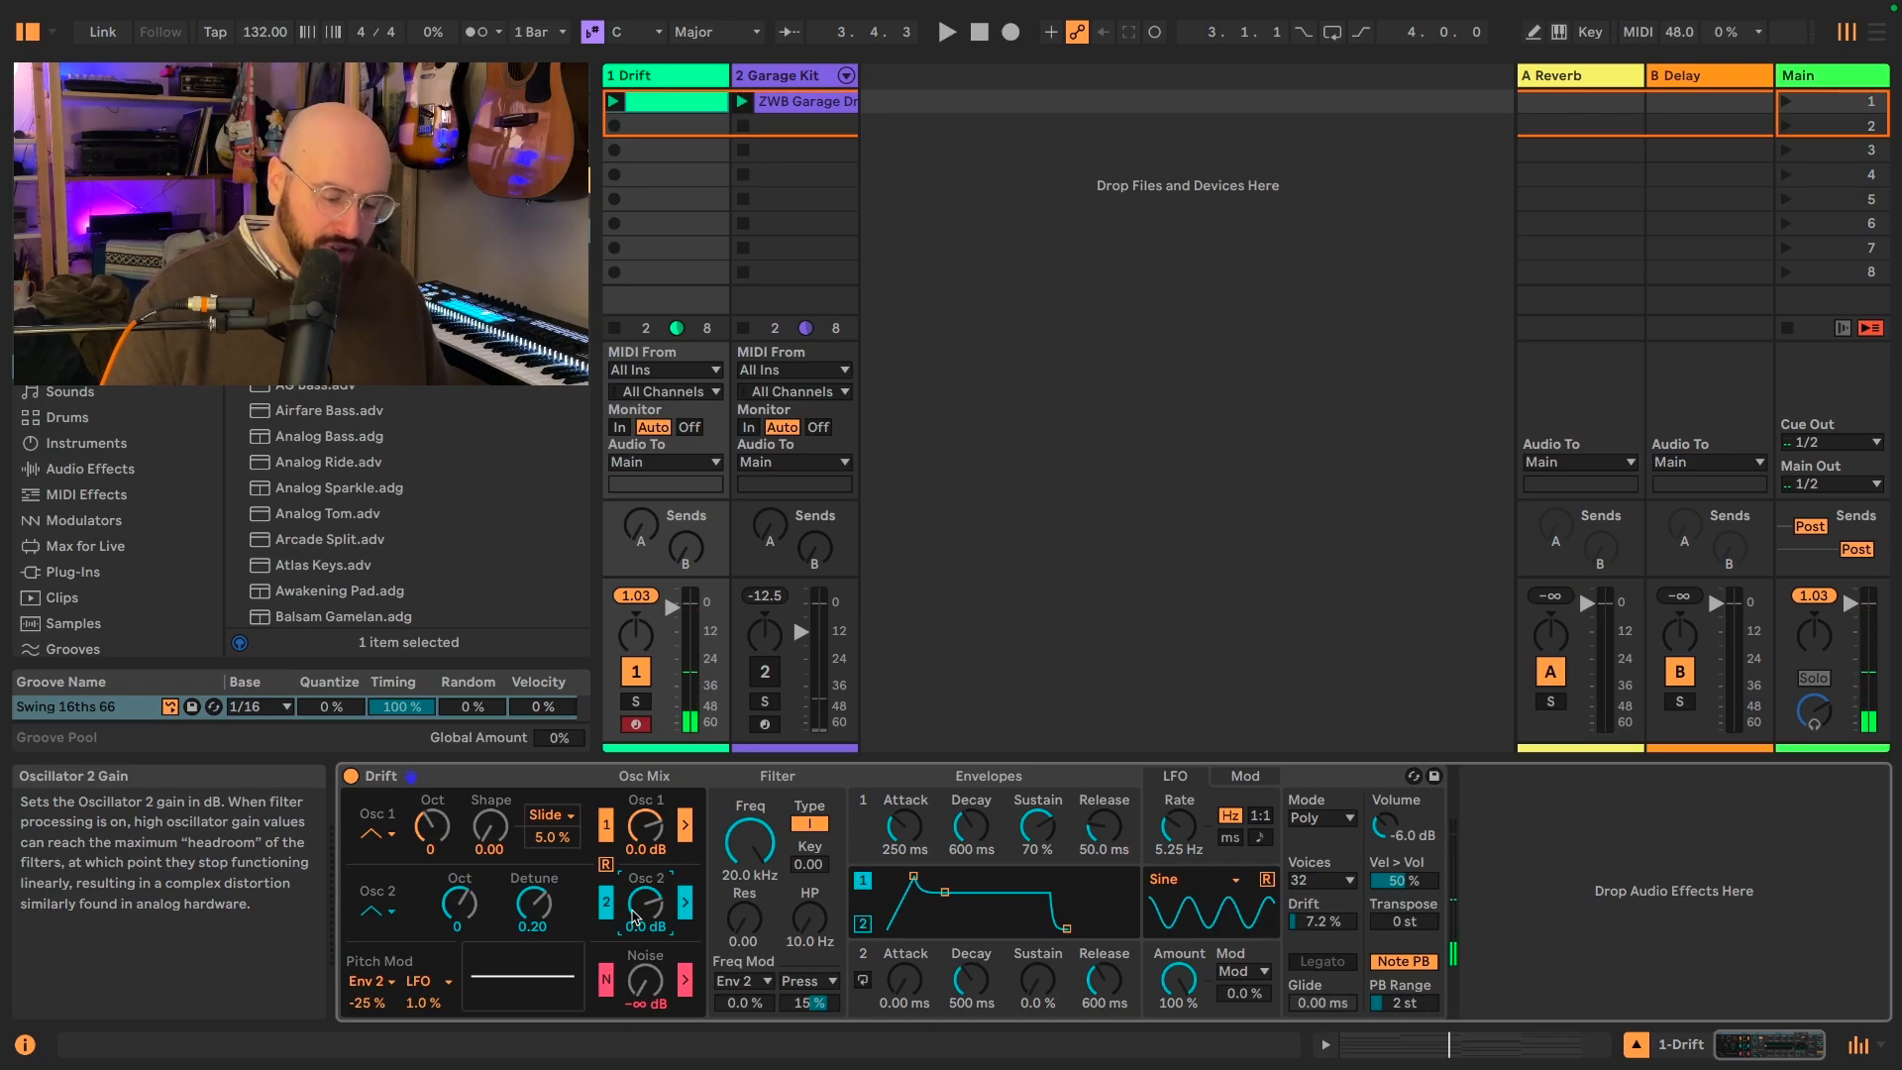
# Step: Lower both oscillator gains via -3 dB to -7.0 dB each, auditioning between adjustments
pyautogui.moveTo(634, 916); pyautogui.dragTo(634, 941)
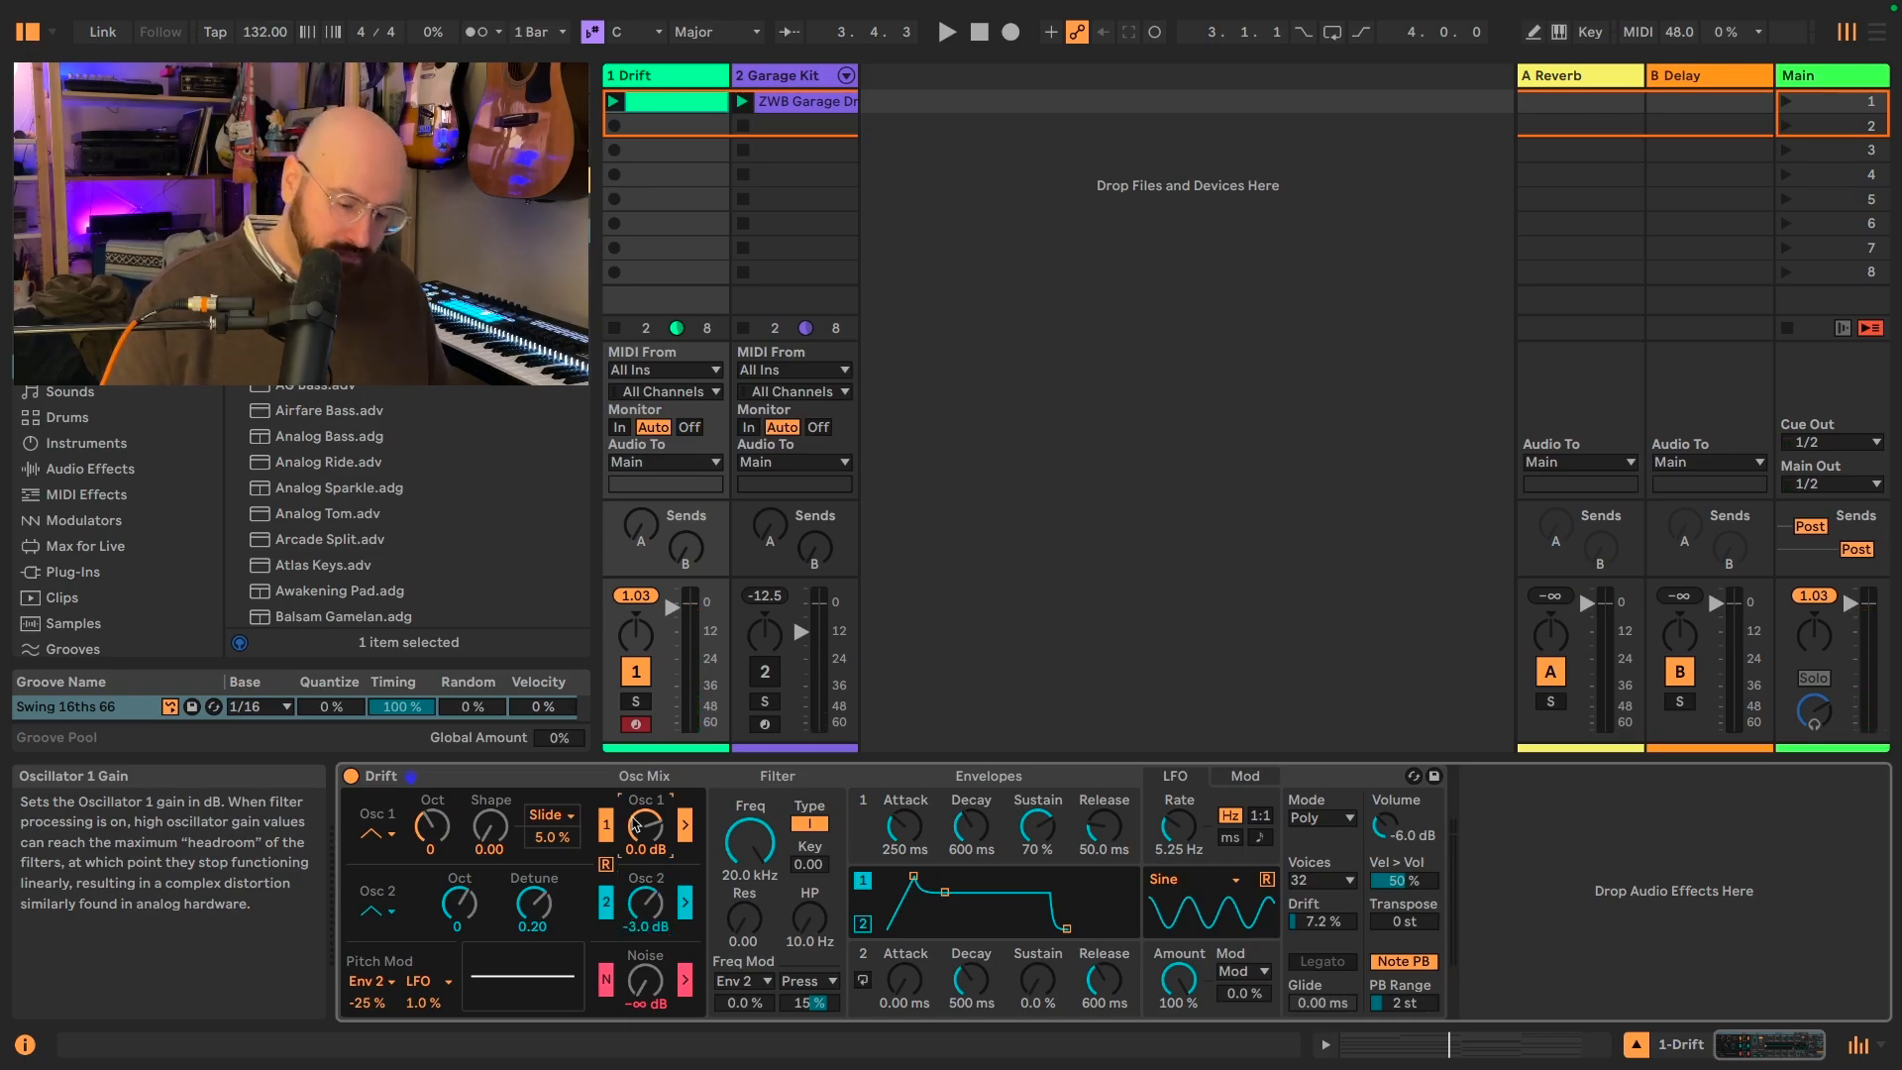
pyautogui.moveTo(635, 824); pyautogui.dragTo(635, 847)
pyautogui.press('space')
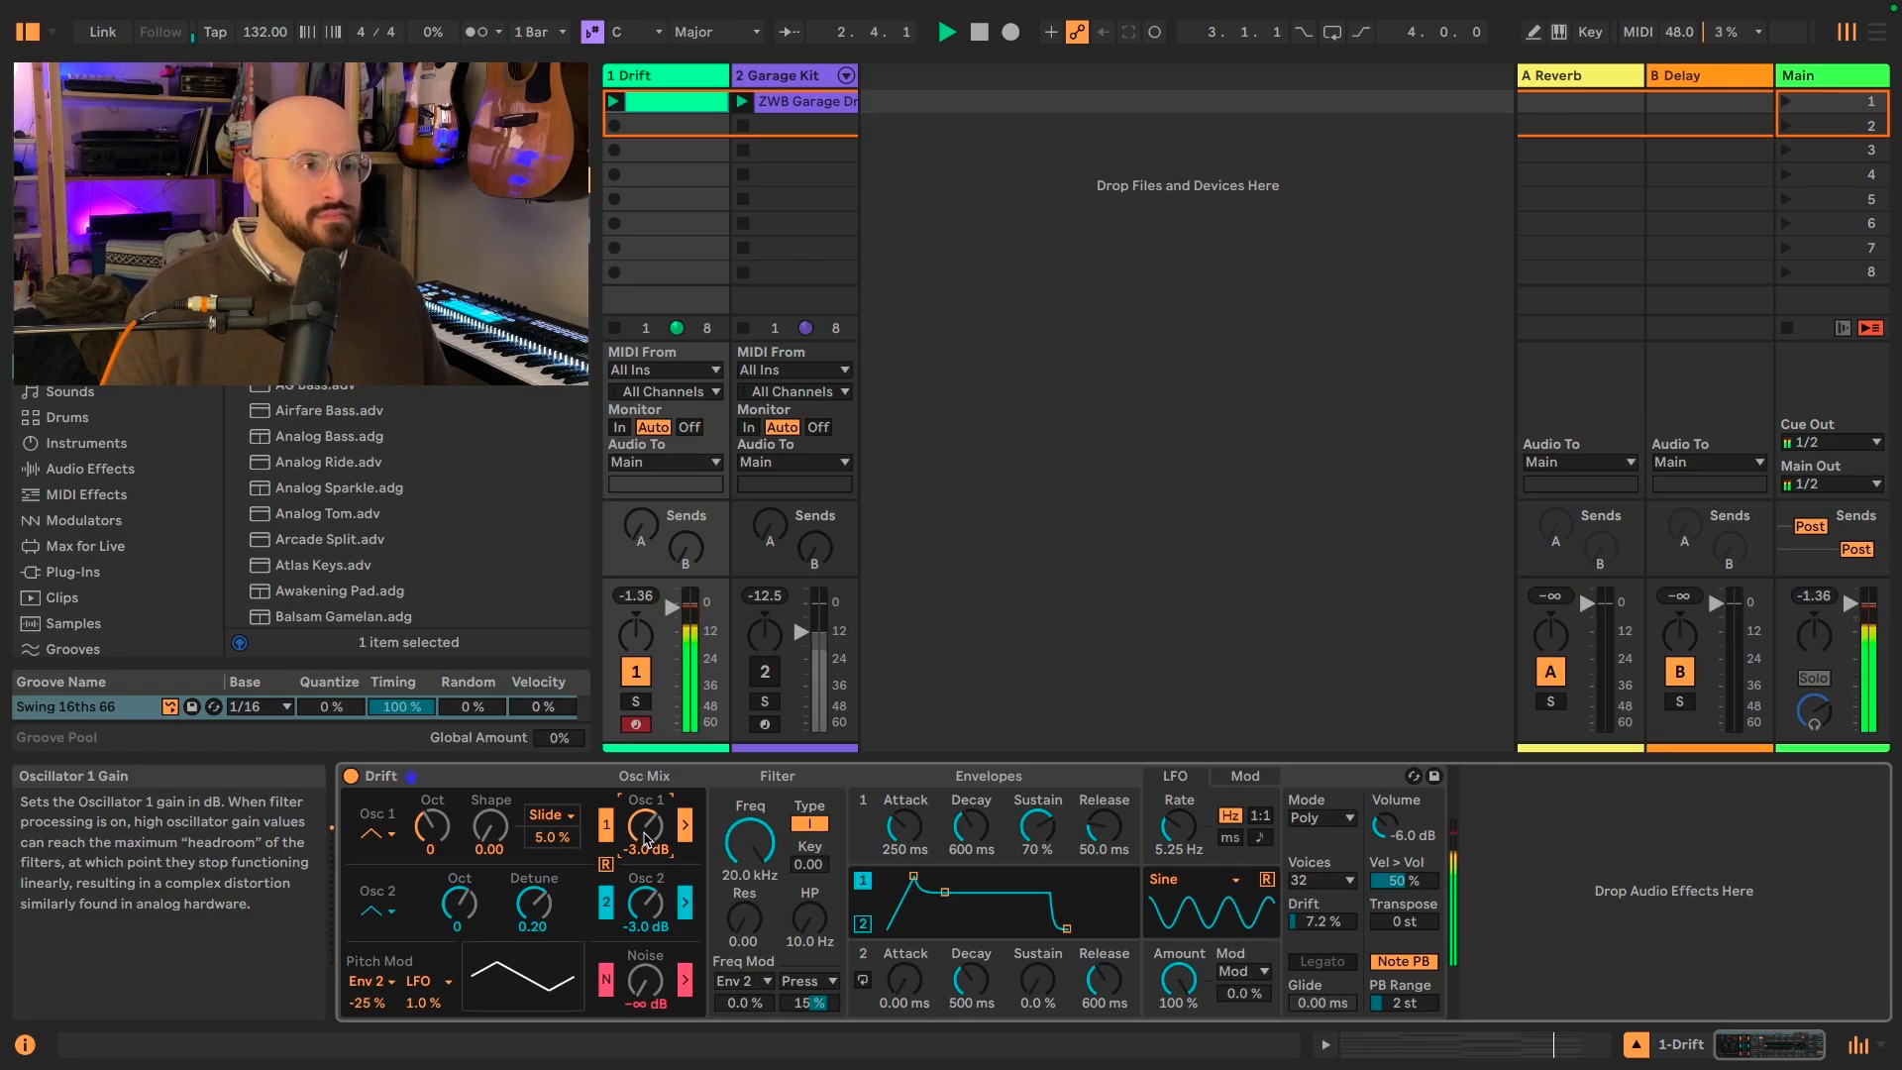
pyautogui.press('space')
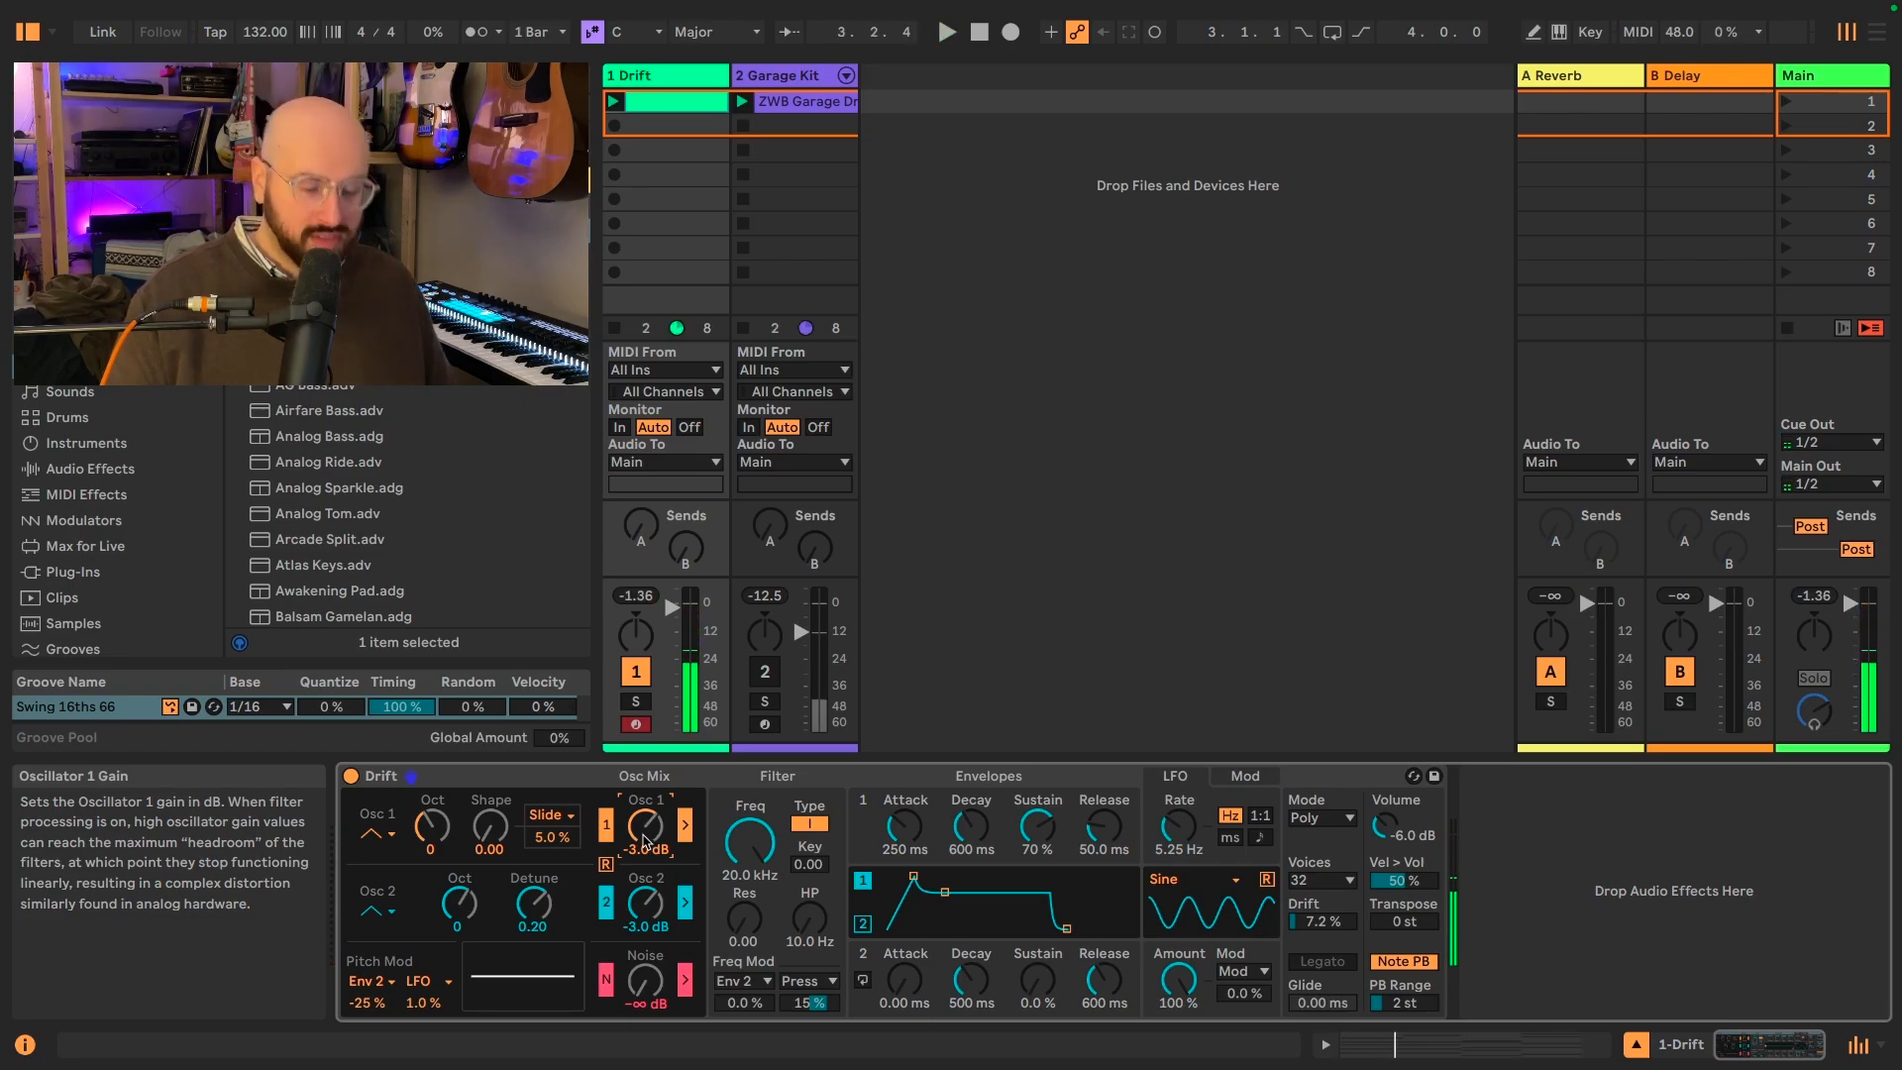
pyautogui.moveTo(644, 850); pyautogui.dragTo(651, 913)
pyautogui.press('space')
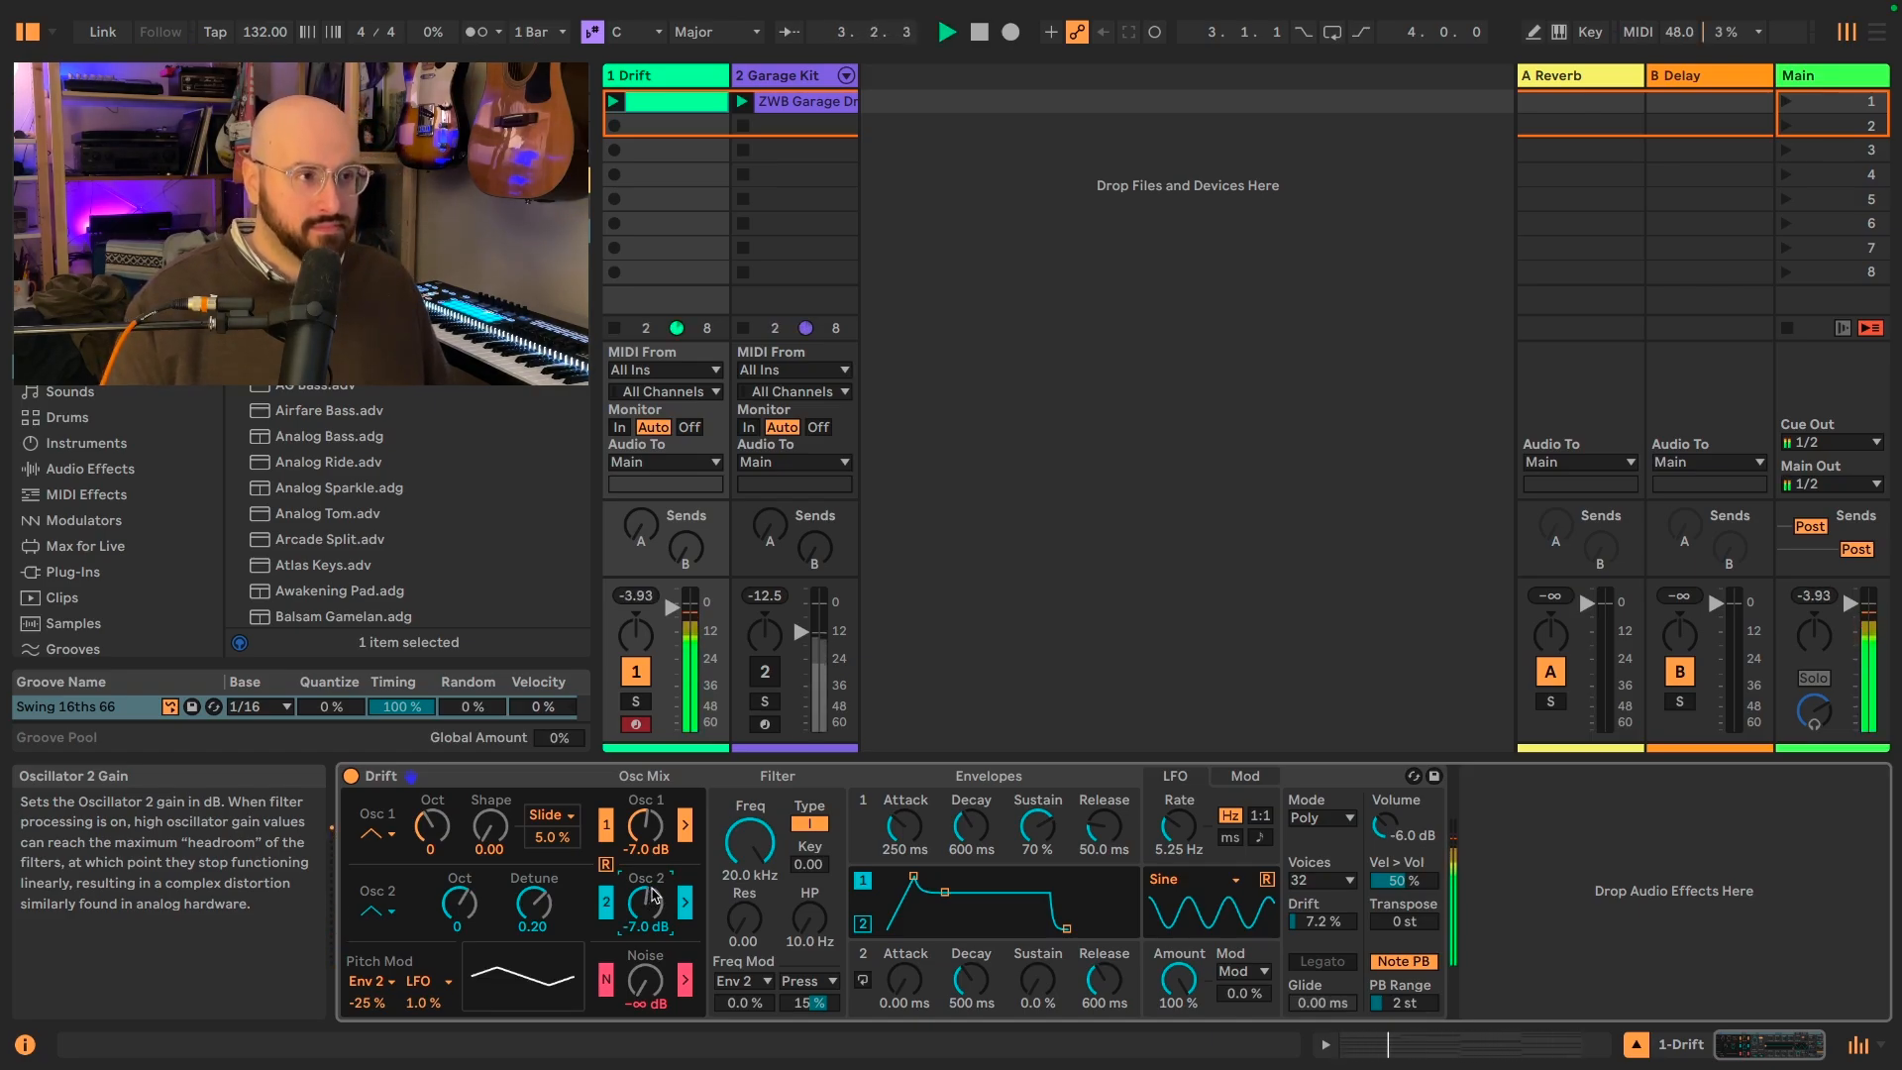
pyautogui.press('space')
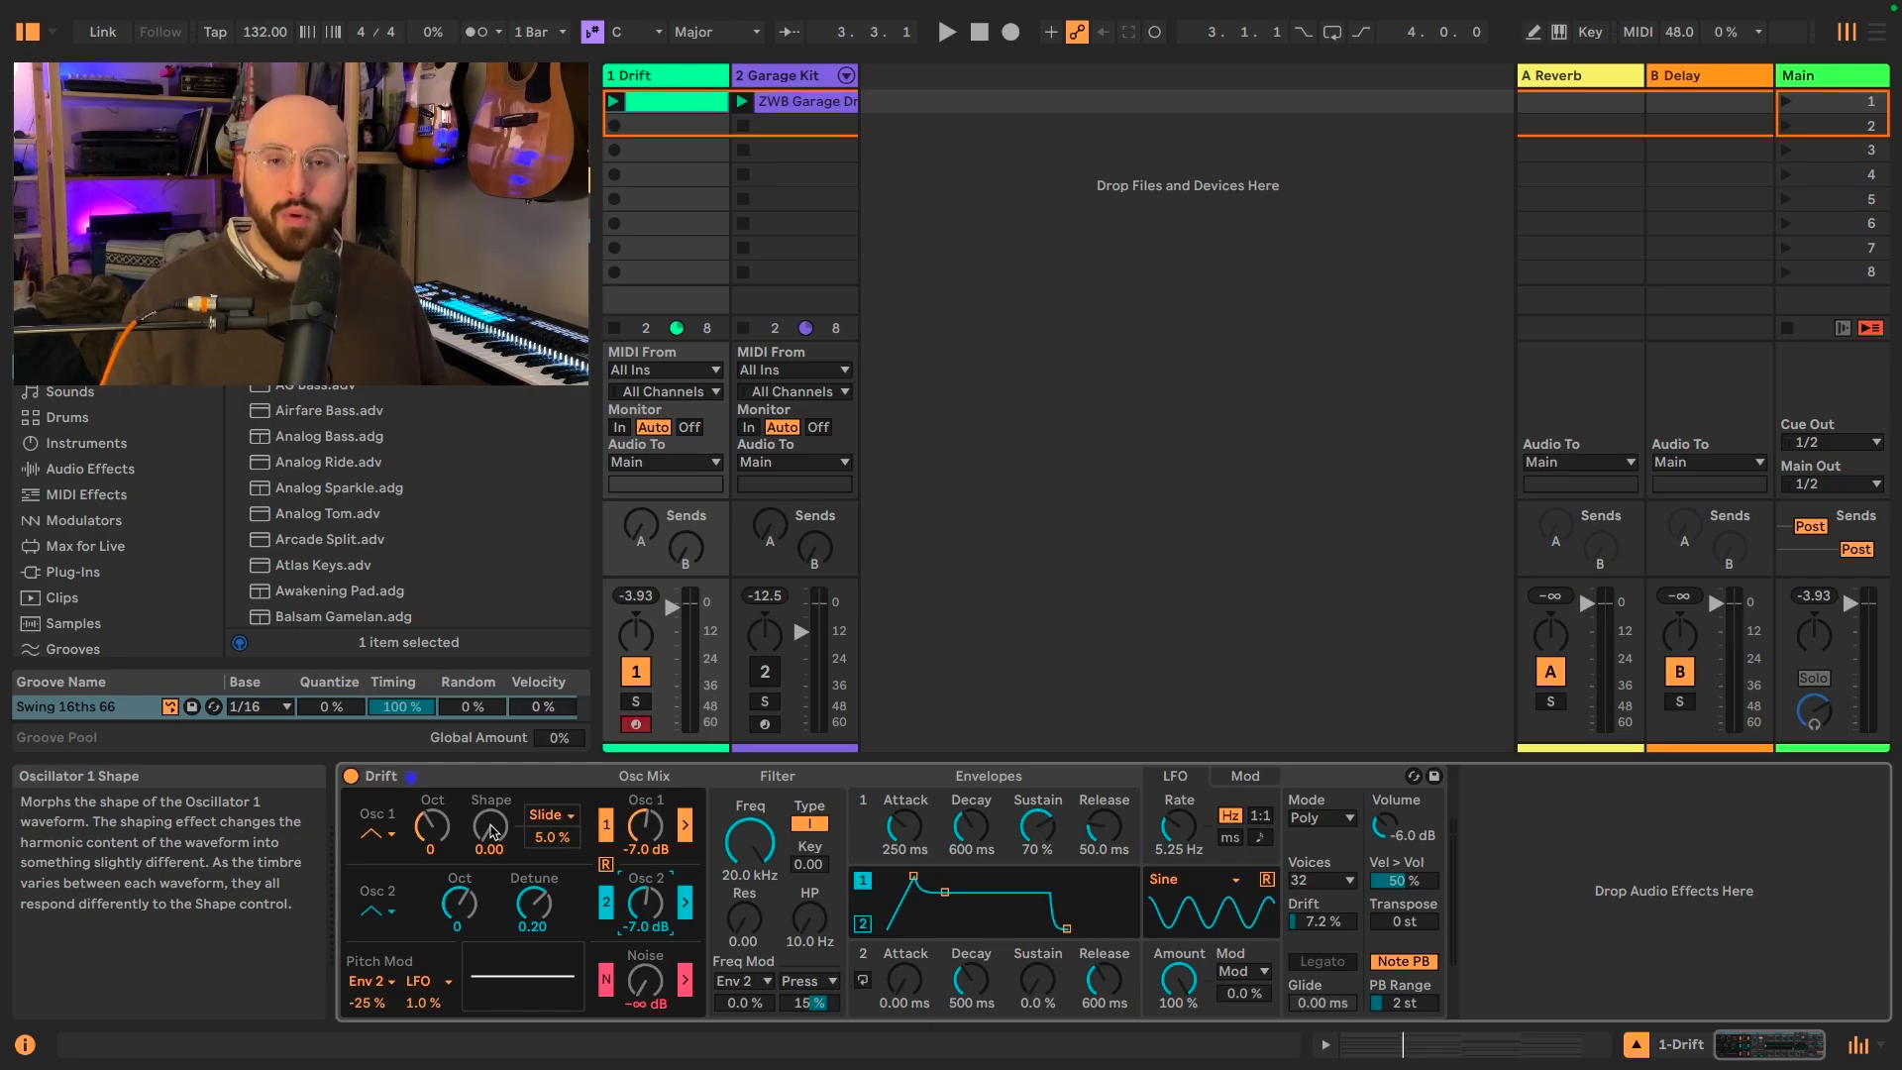
pyautogui.press('space')
pyautogui.moveTo(492, 832); pyautogui.dragTo(492, 685)
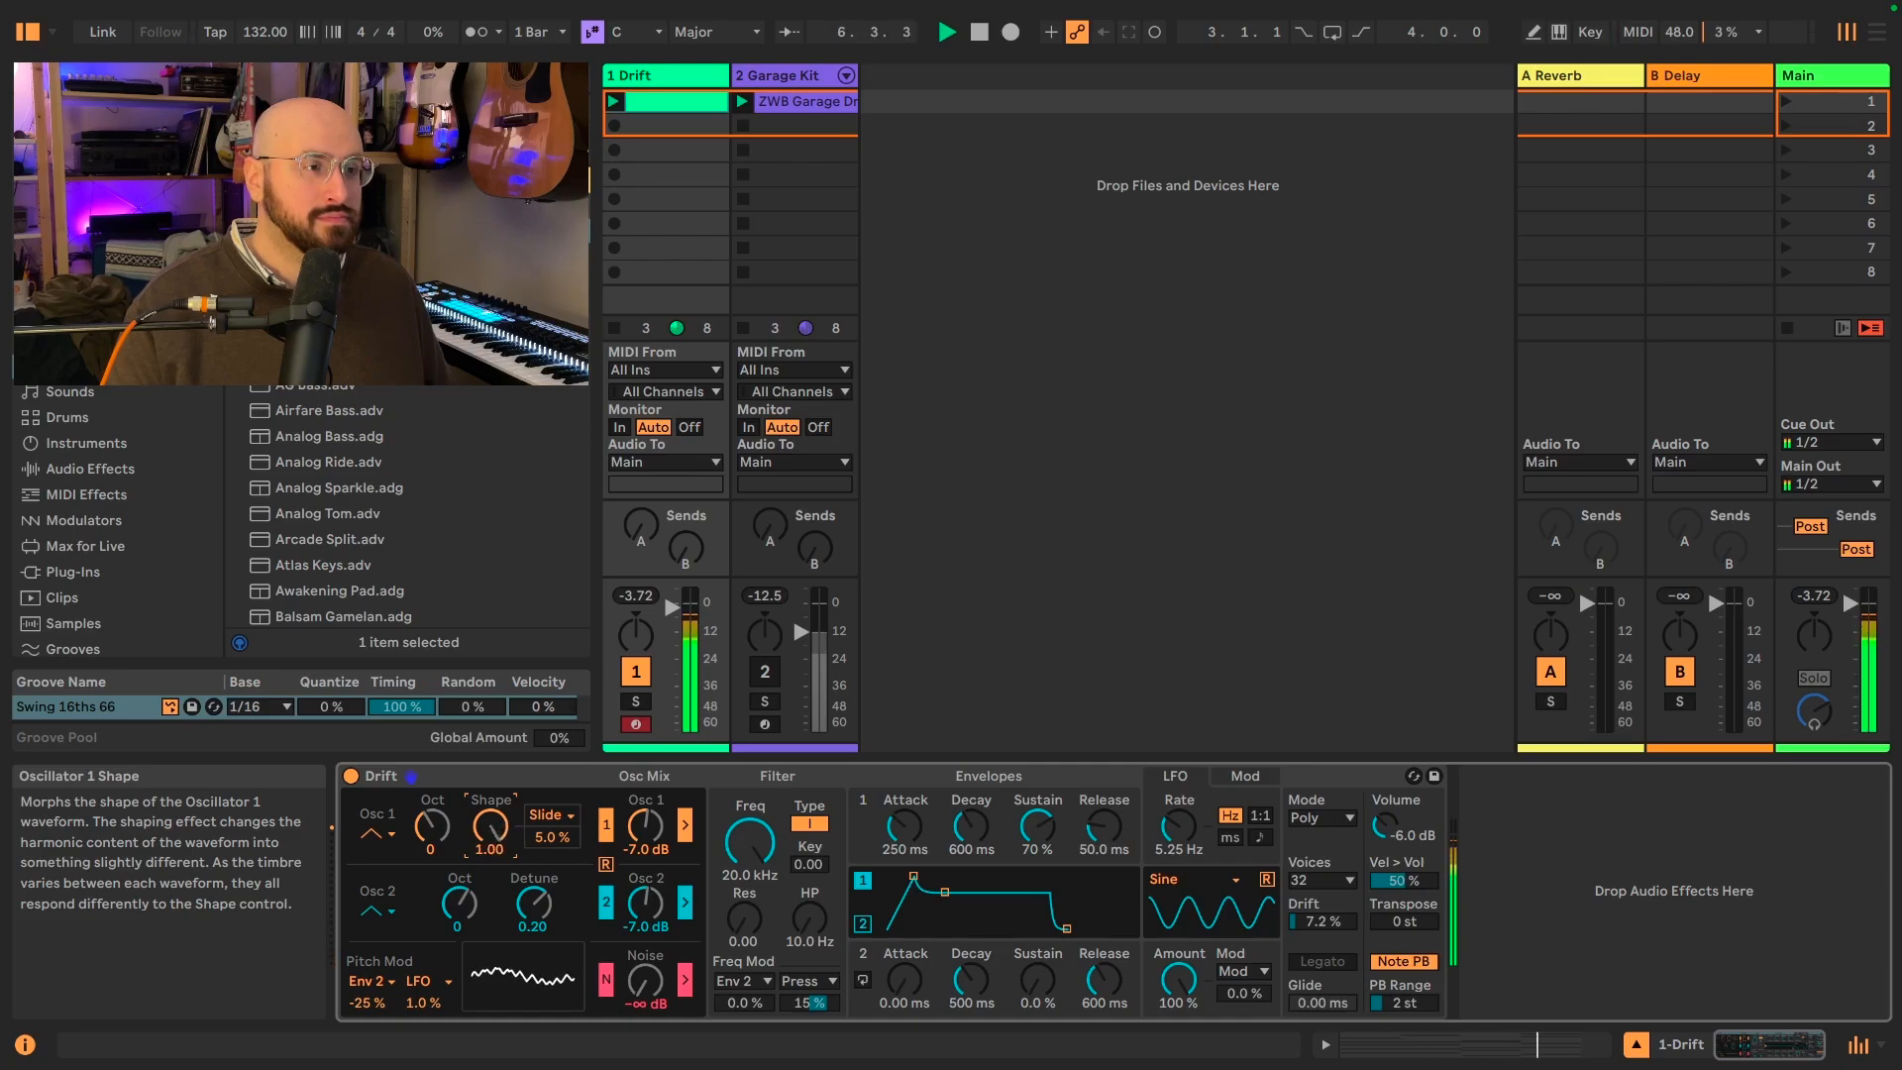
pyautogui.press('space')
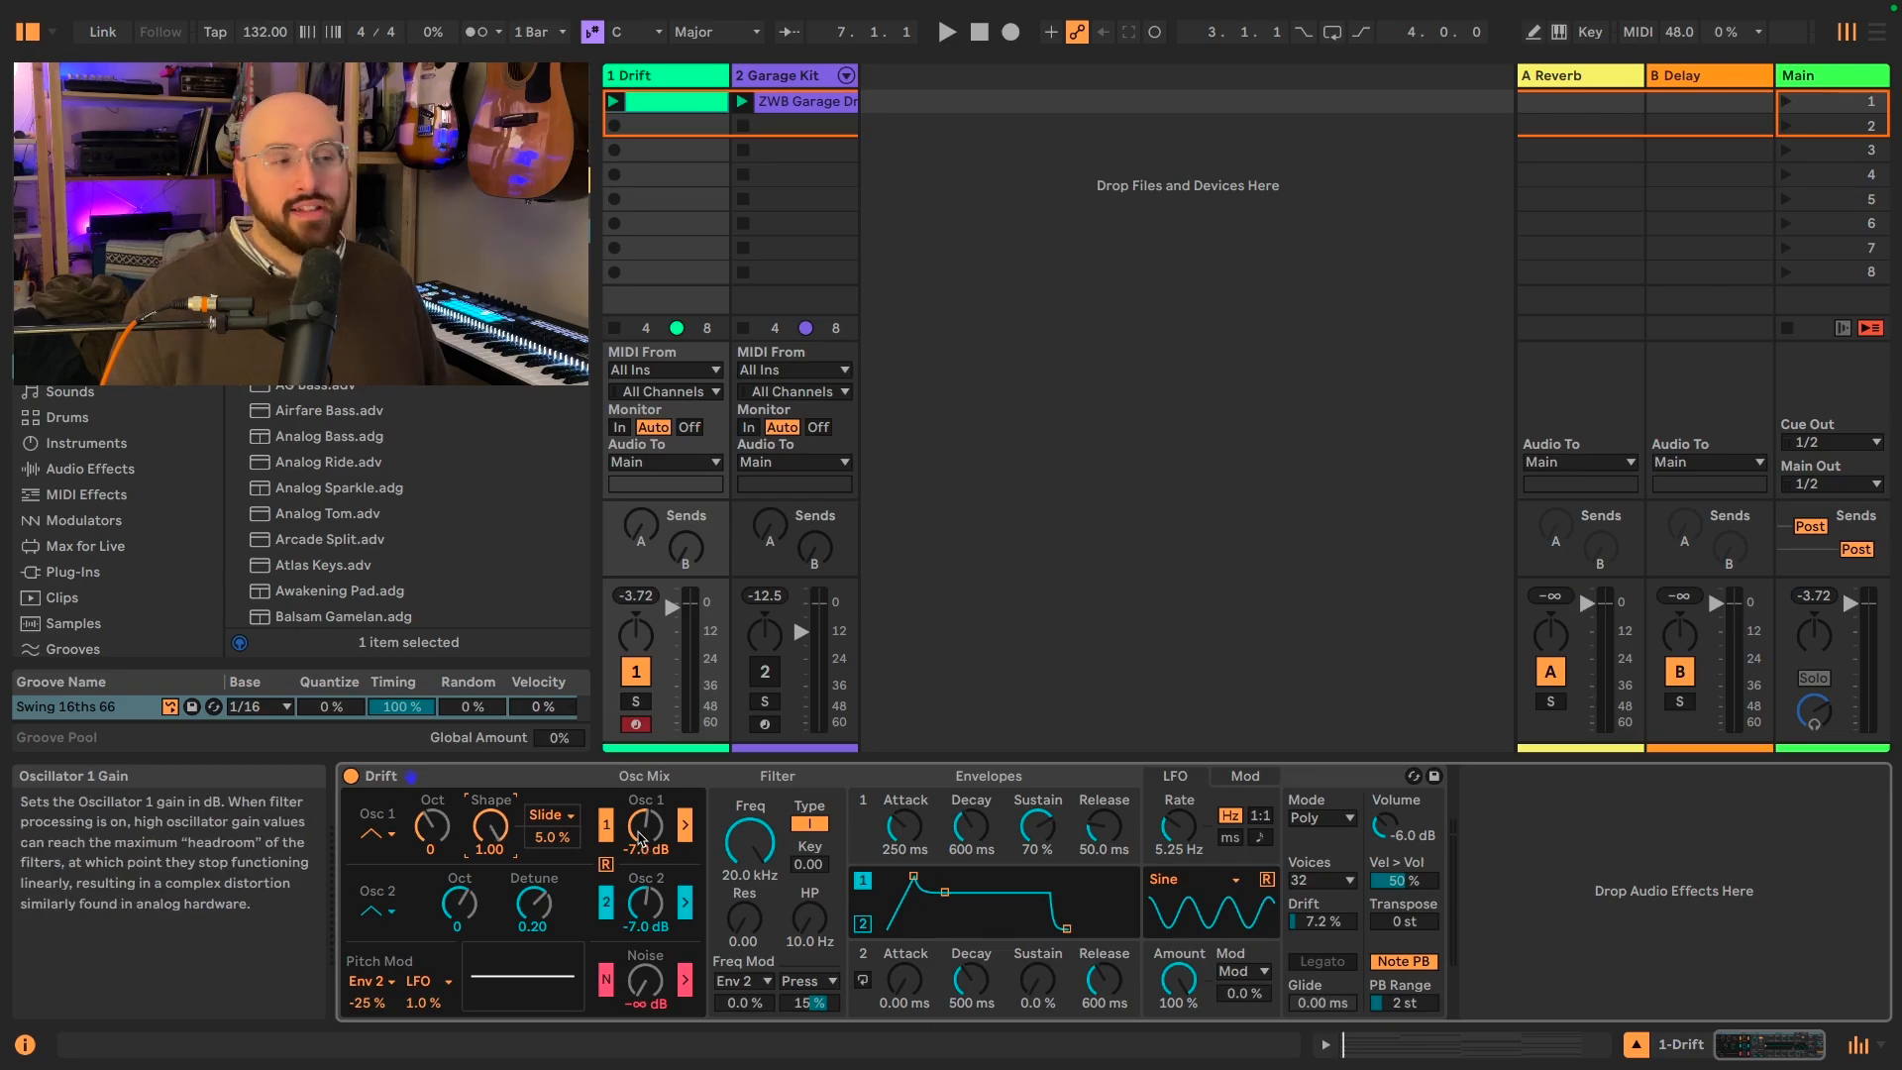
pyautogui.moveTo(645, 824); pyautogui.dragTo(645, 842)
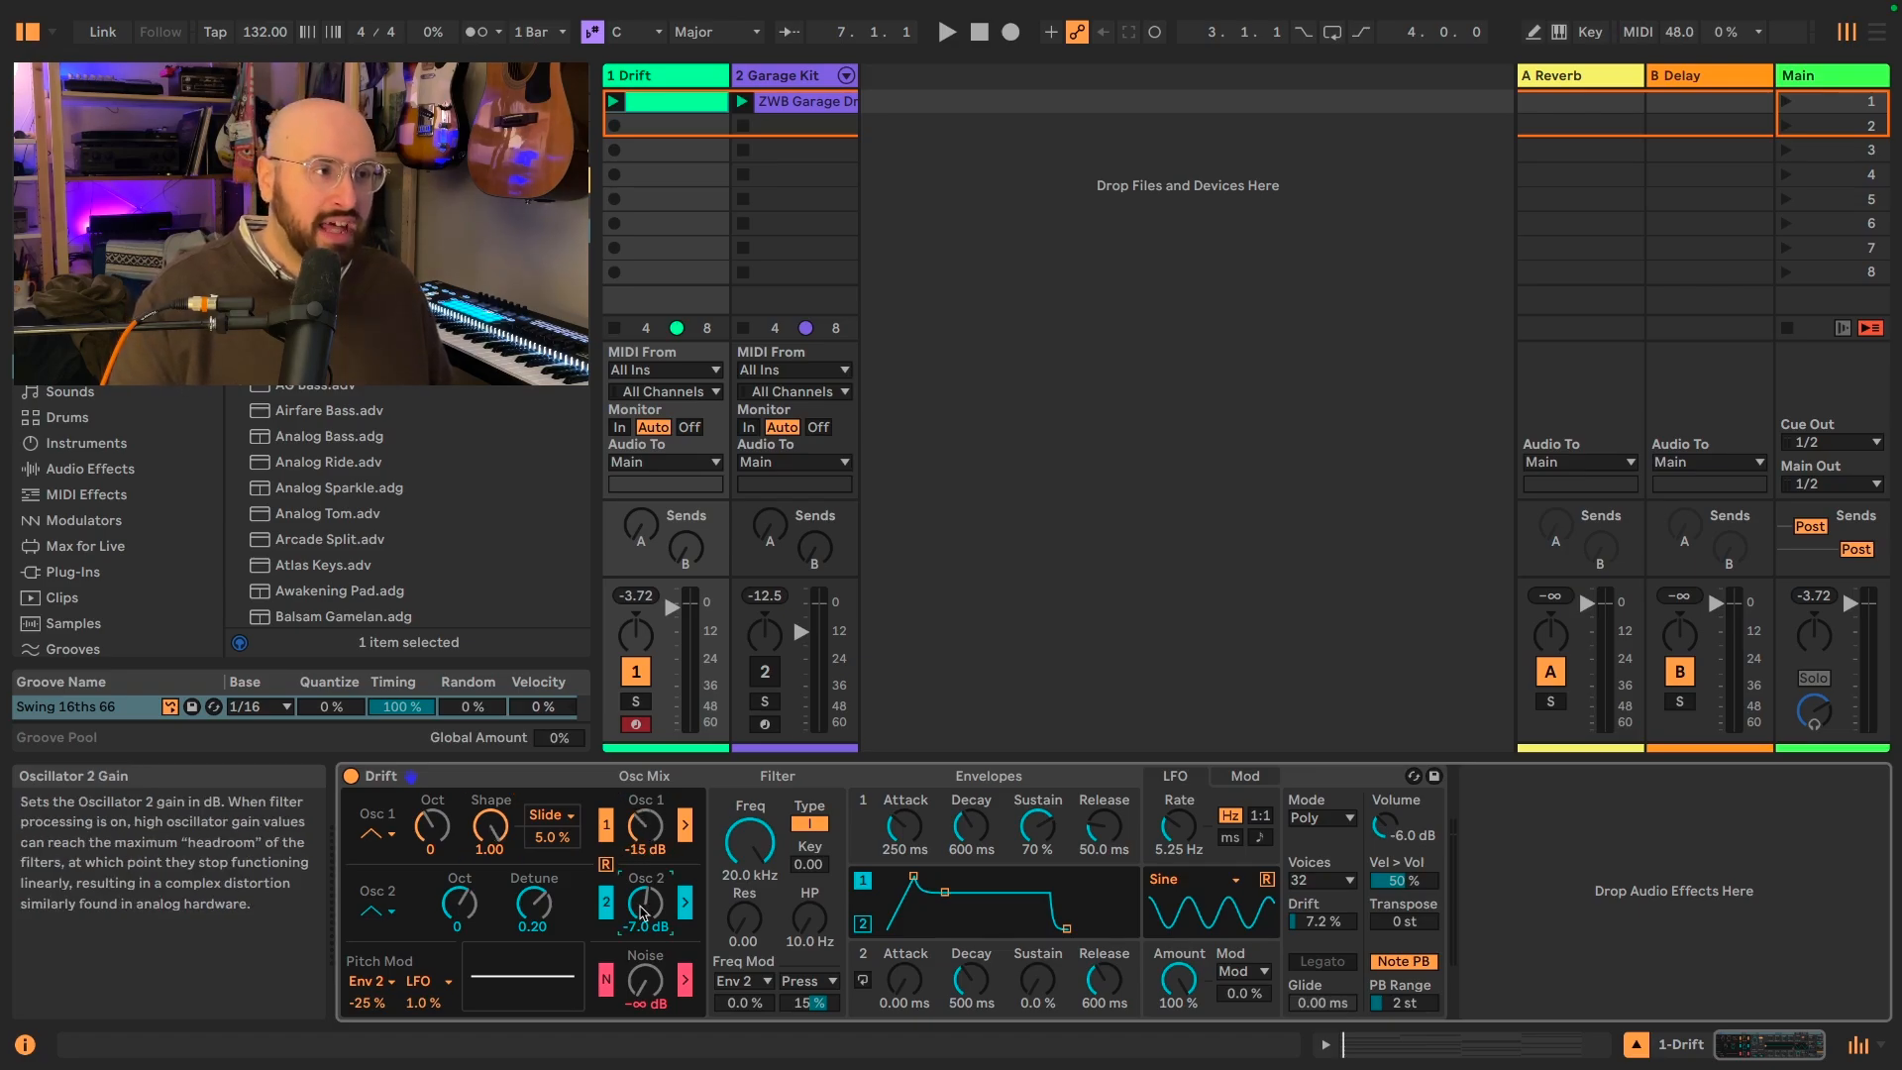
pyautogui.write('0')
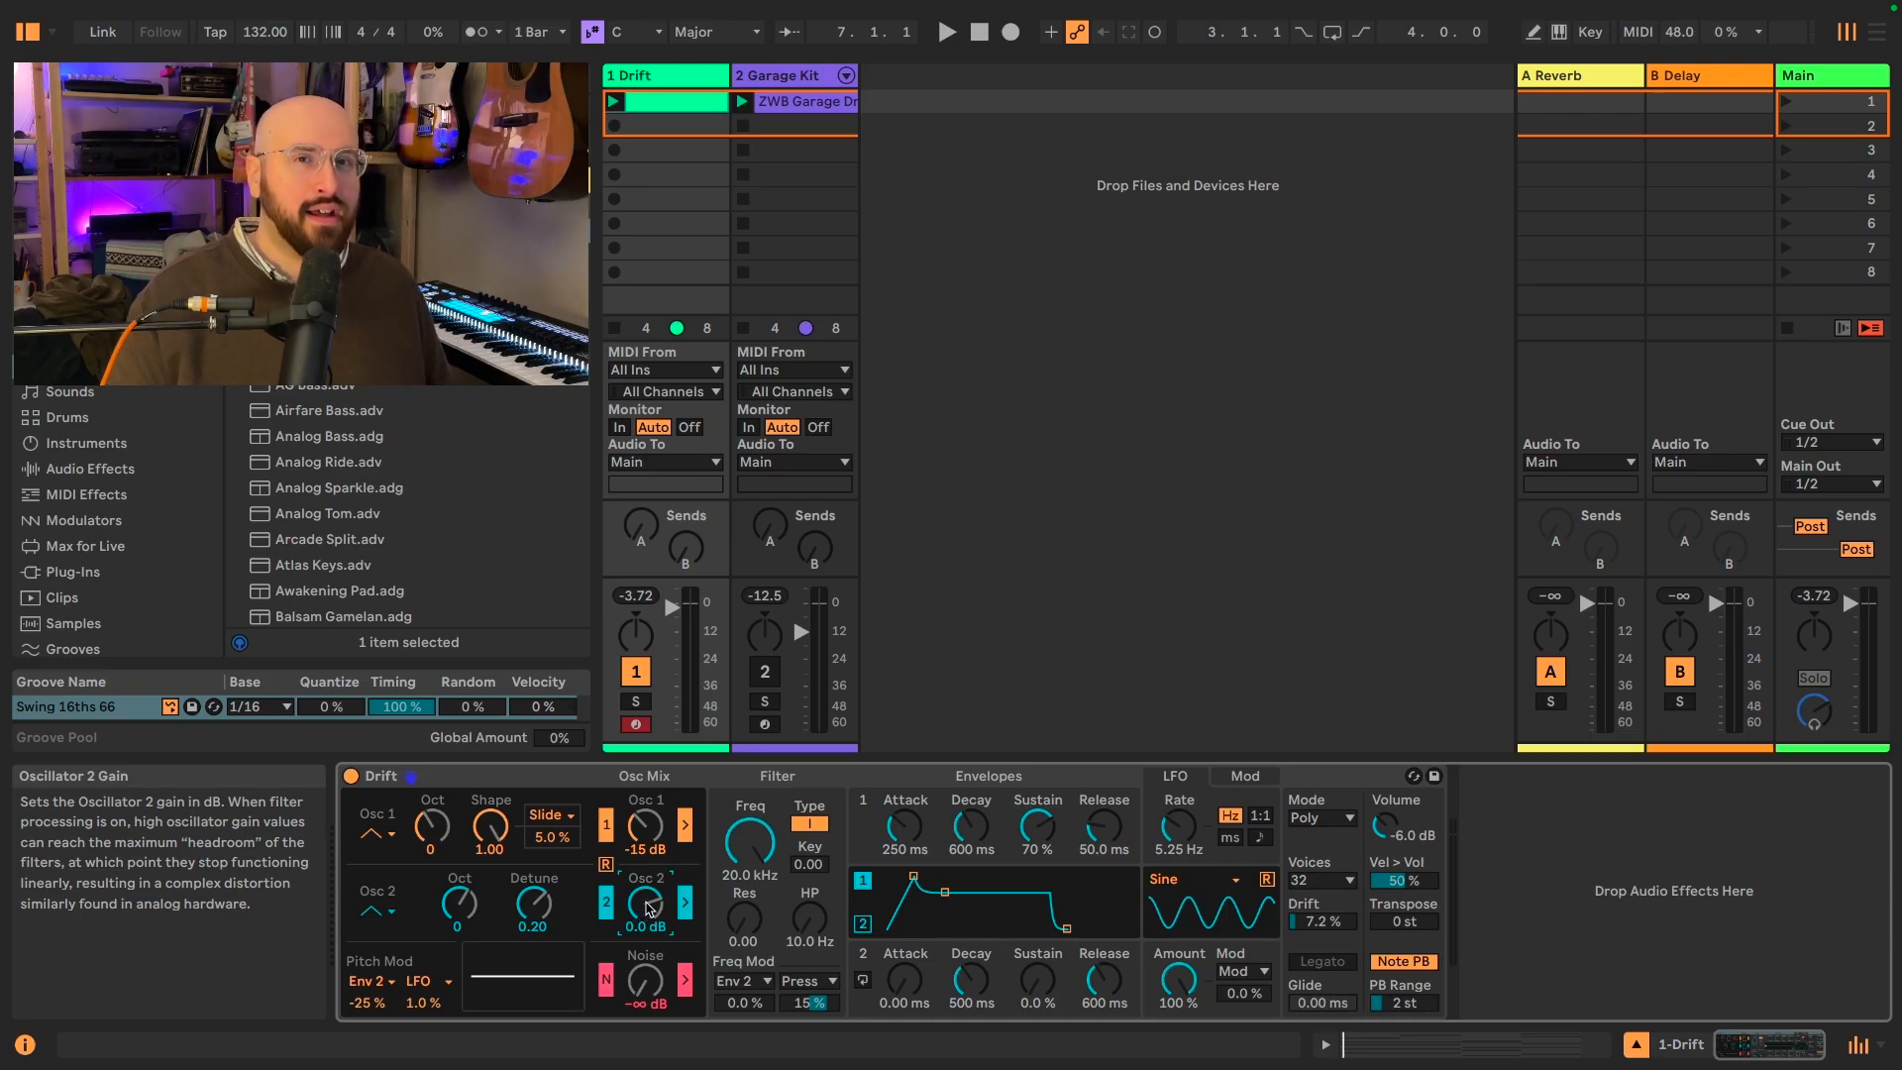
pyautogui.press('space')
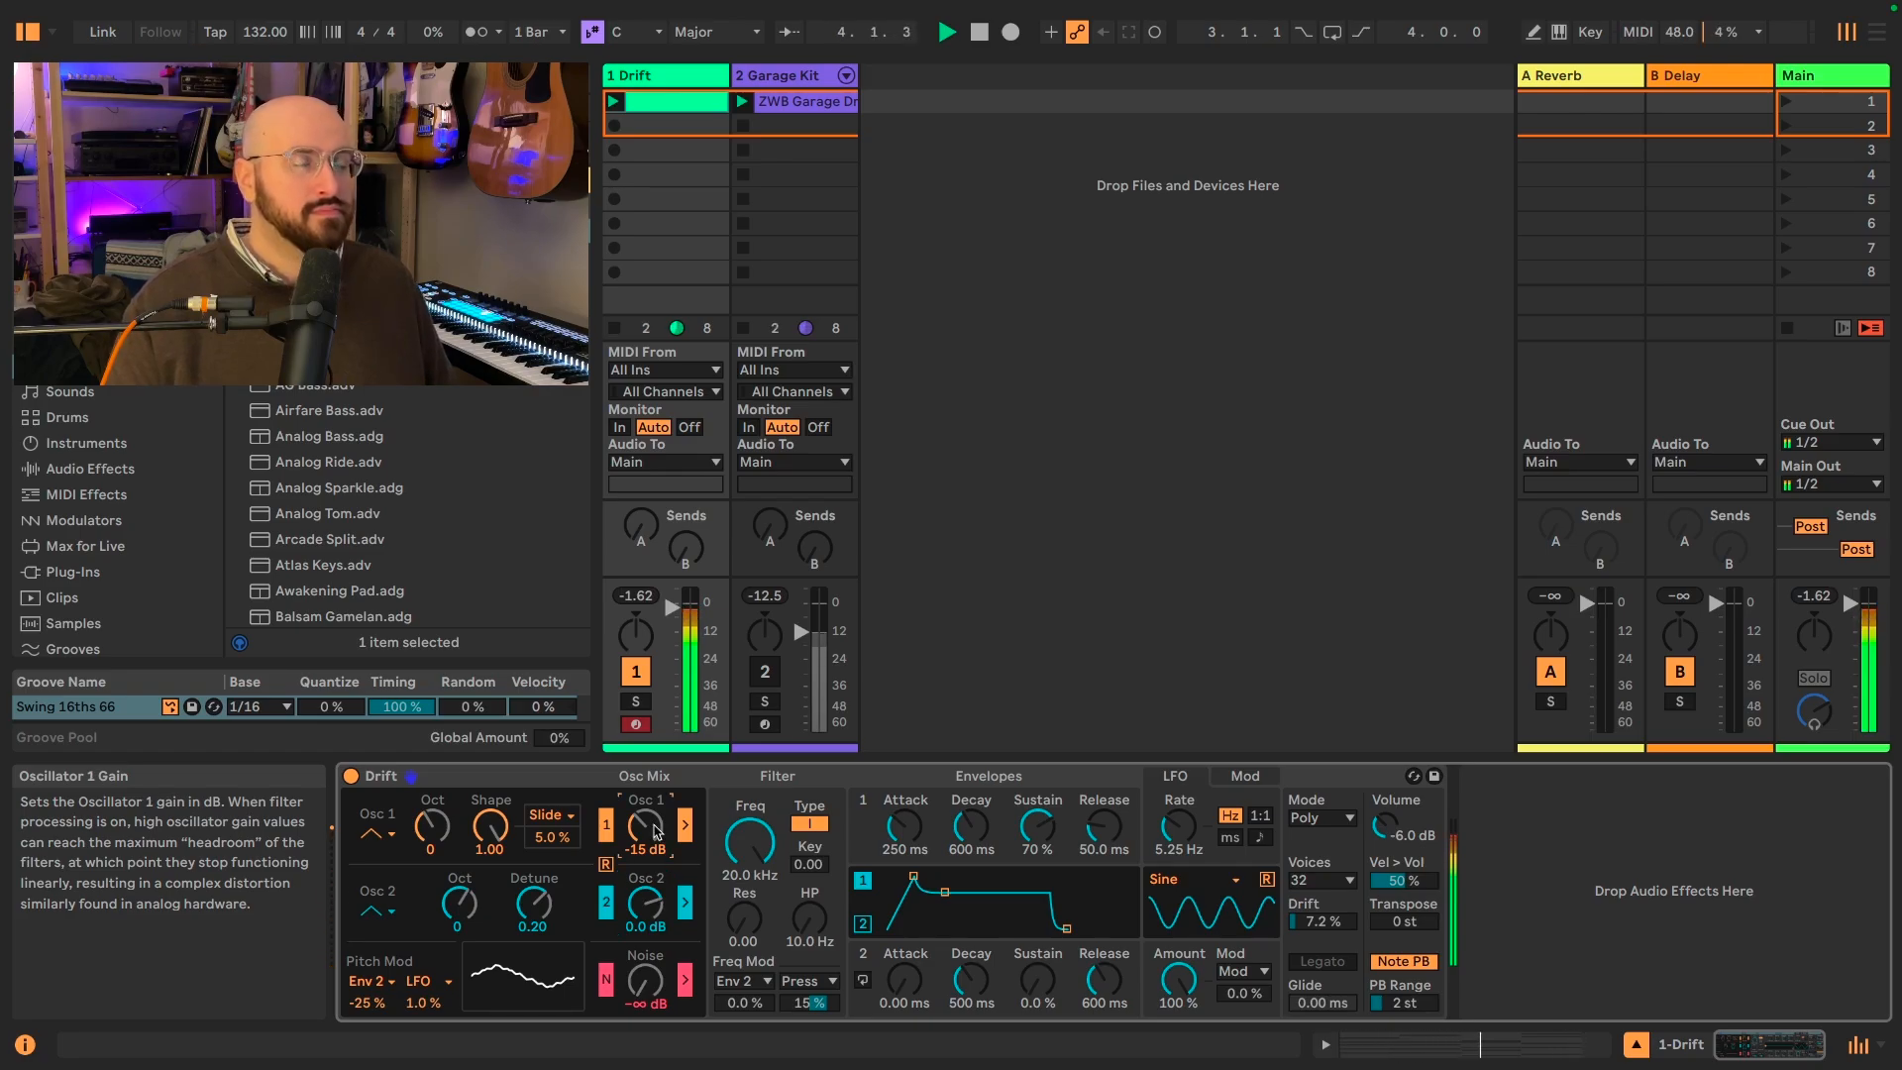
pyautogui.press('space')
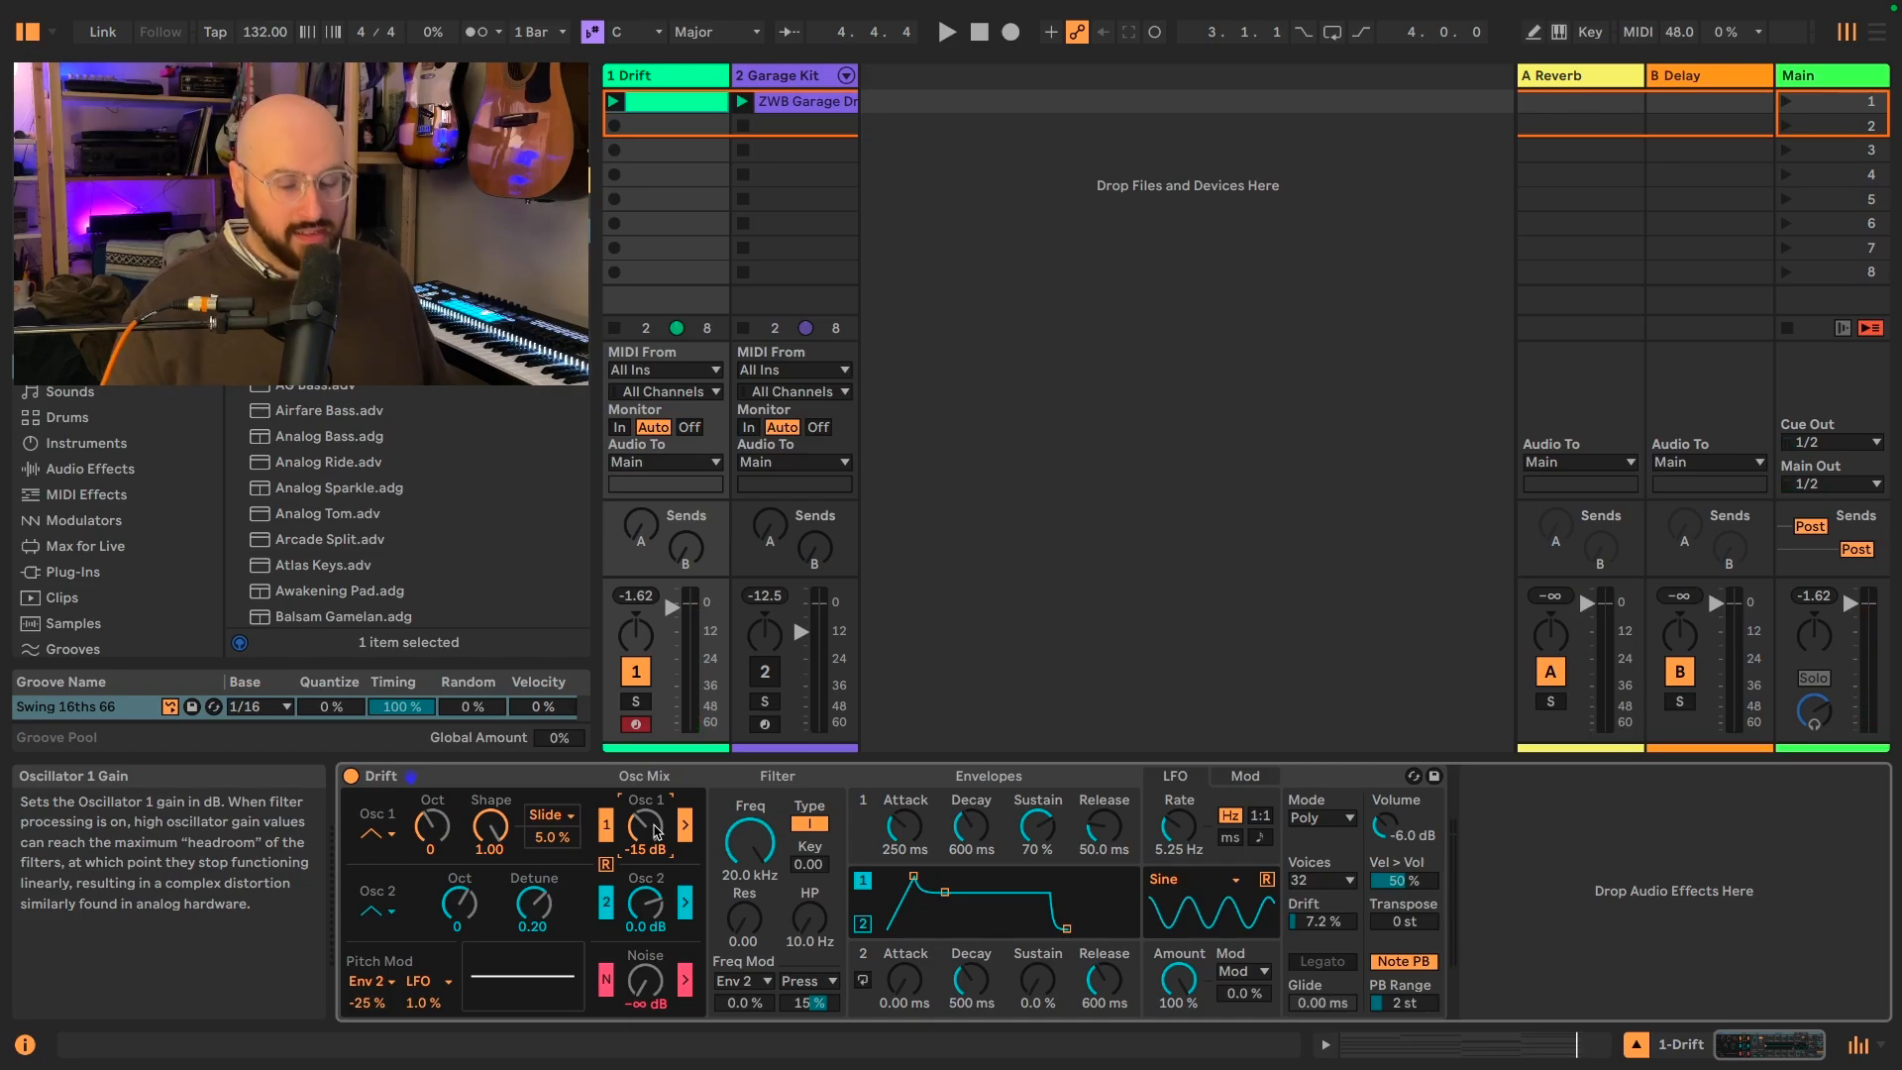
pyautogui.press('super+z')
pyautogui.press('super+z')
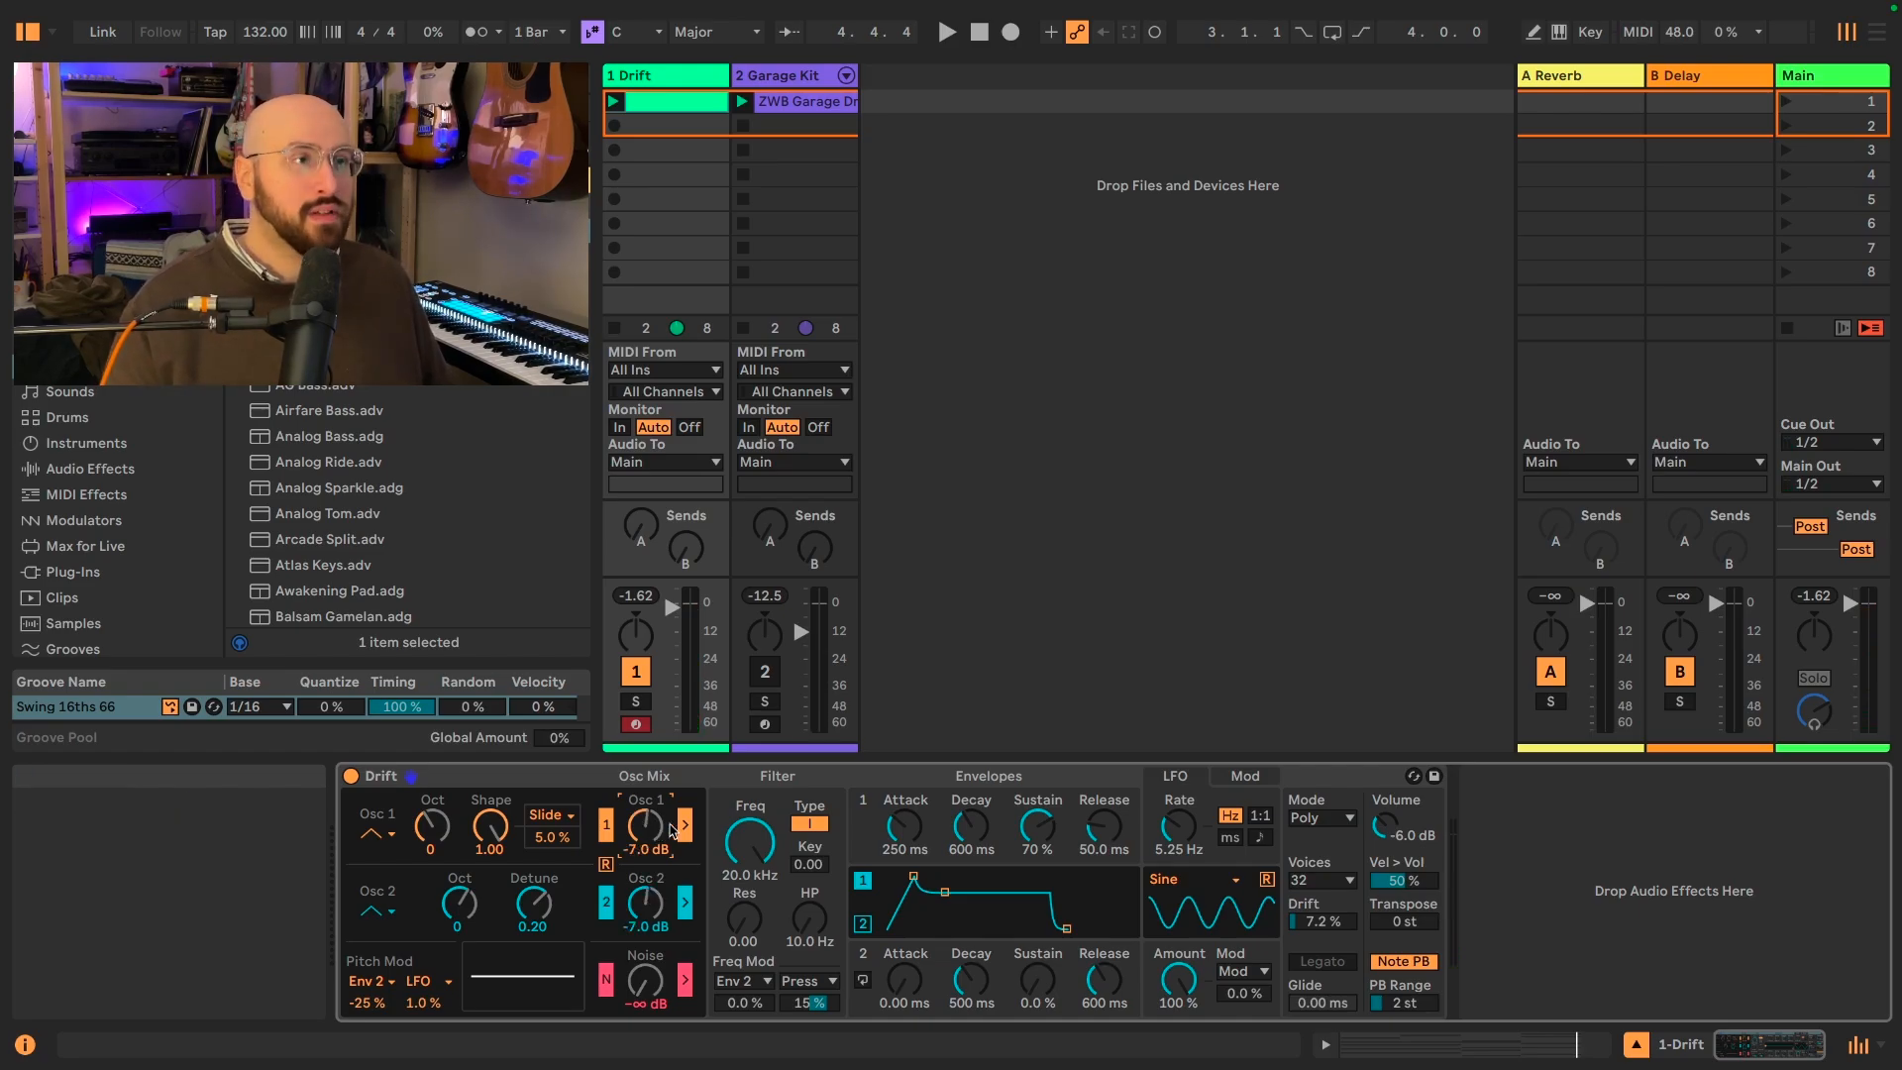
# Step: Undo the Oscillator 1 shape change and raise Osc 2's octave to 1, auditioning it
pyautogui.press('super+z')
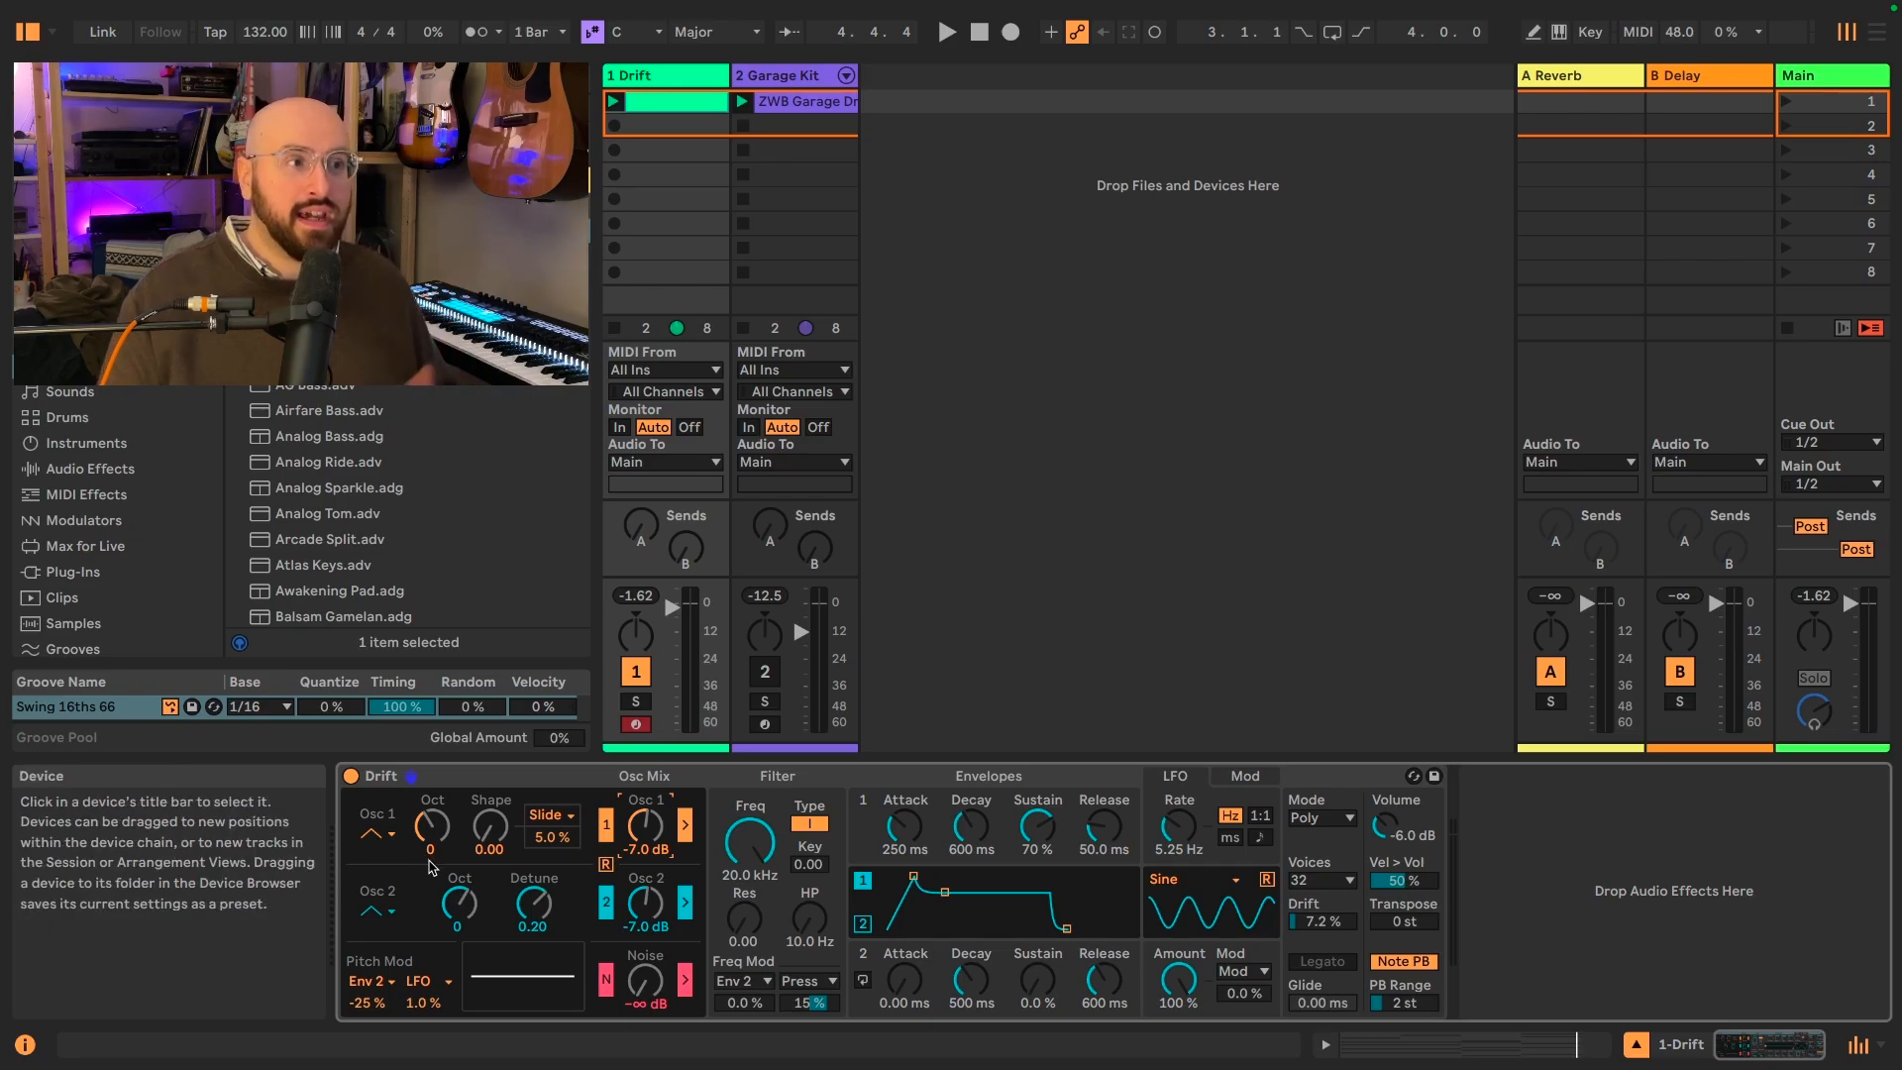
pyautogui.click(459, 901)
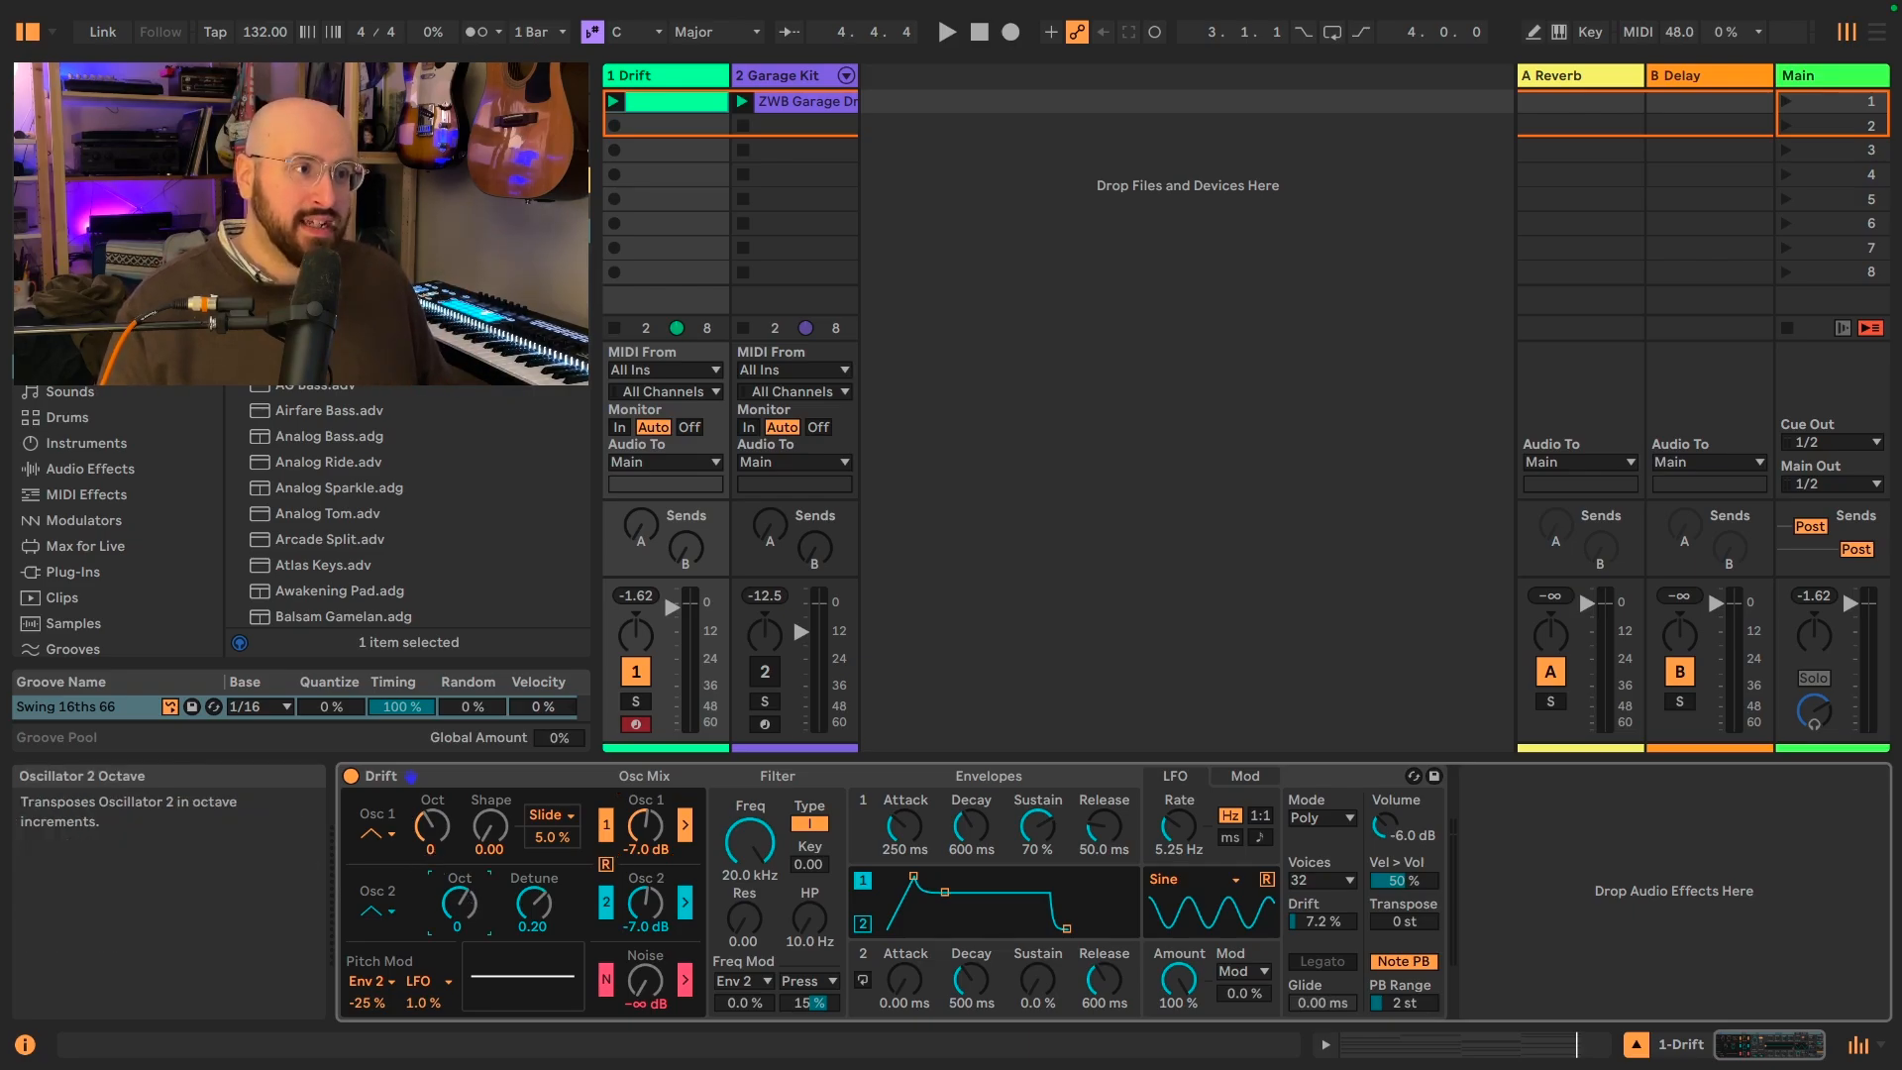
pyautogui.press('space')
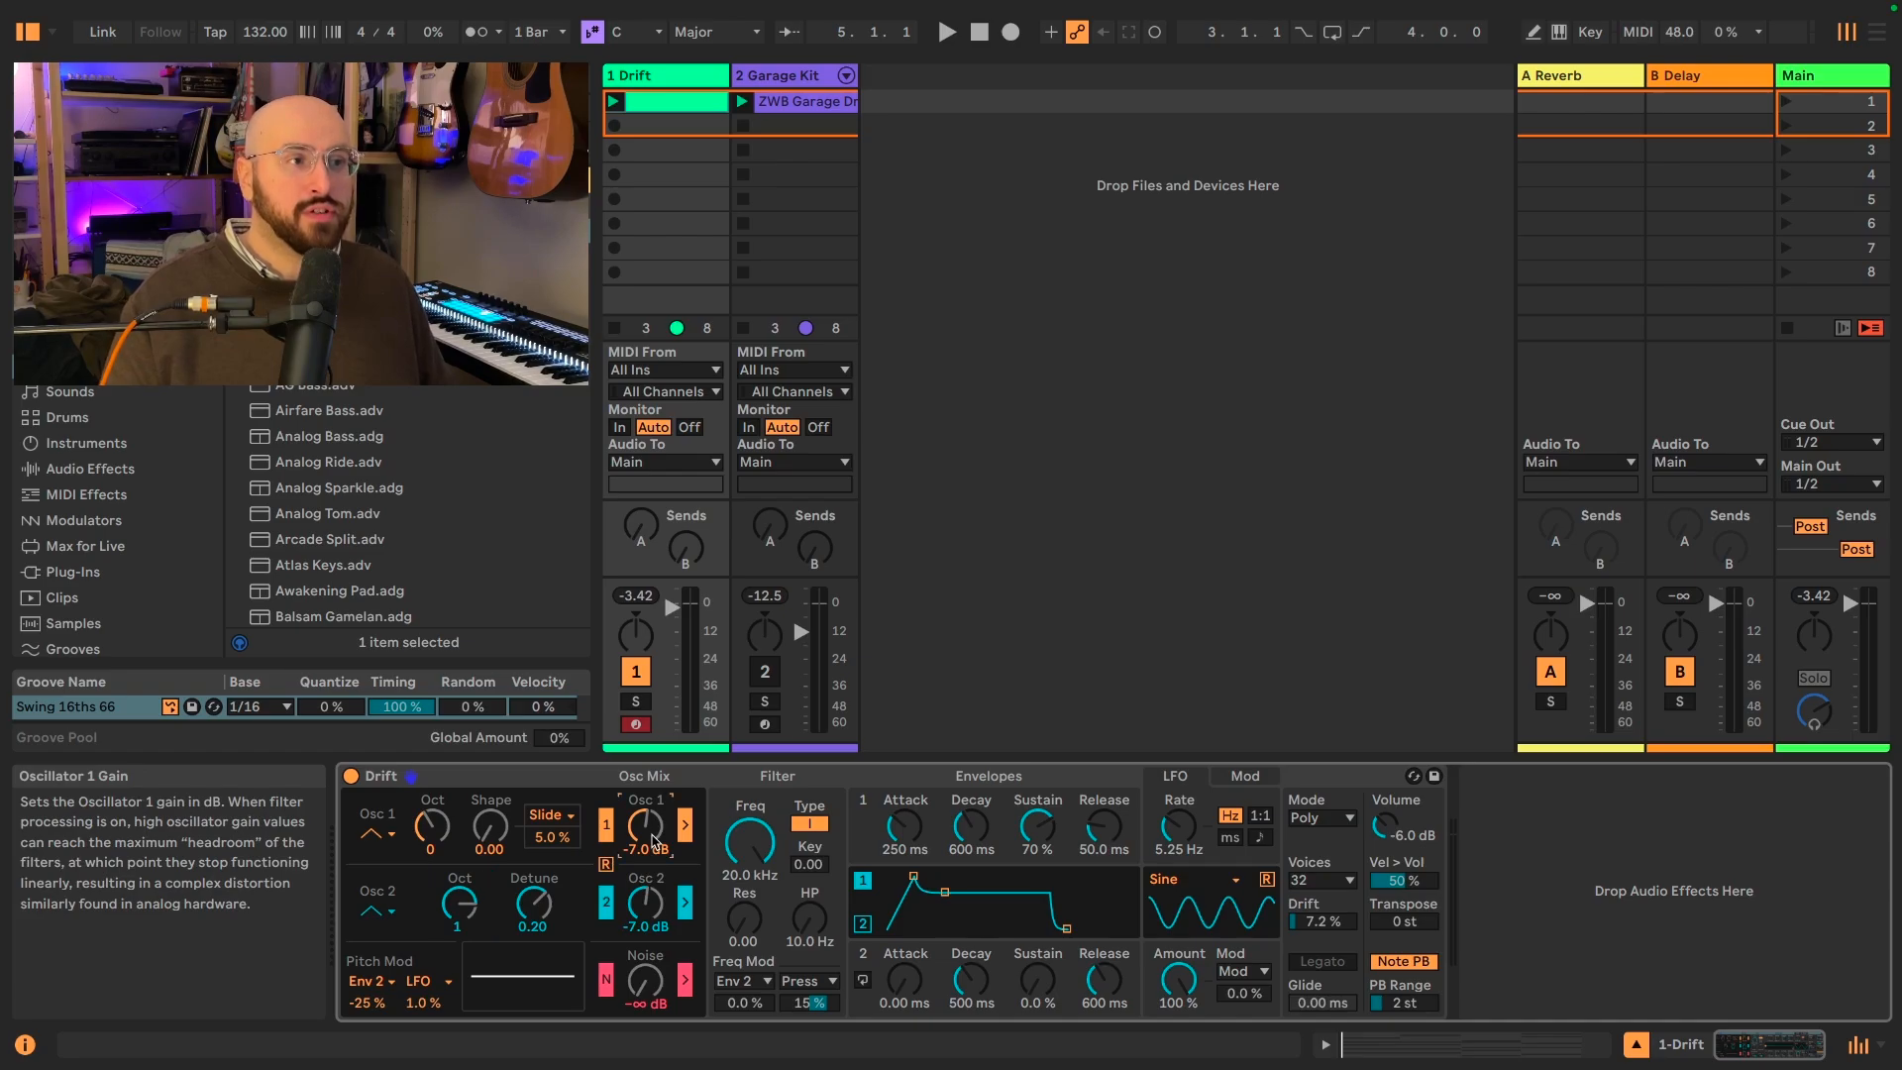
# Step: Set Oscillator 1 gain to 0.0 dB and audition the louder first oscillator
pyautogui.write('0')
pyautogui.press('Return')
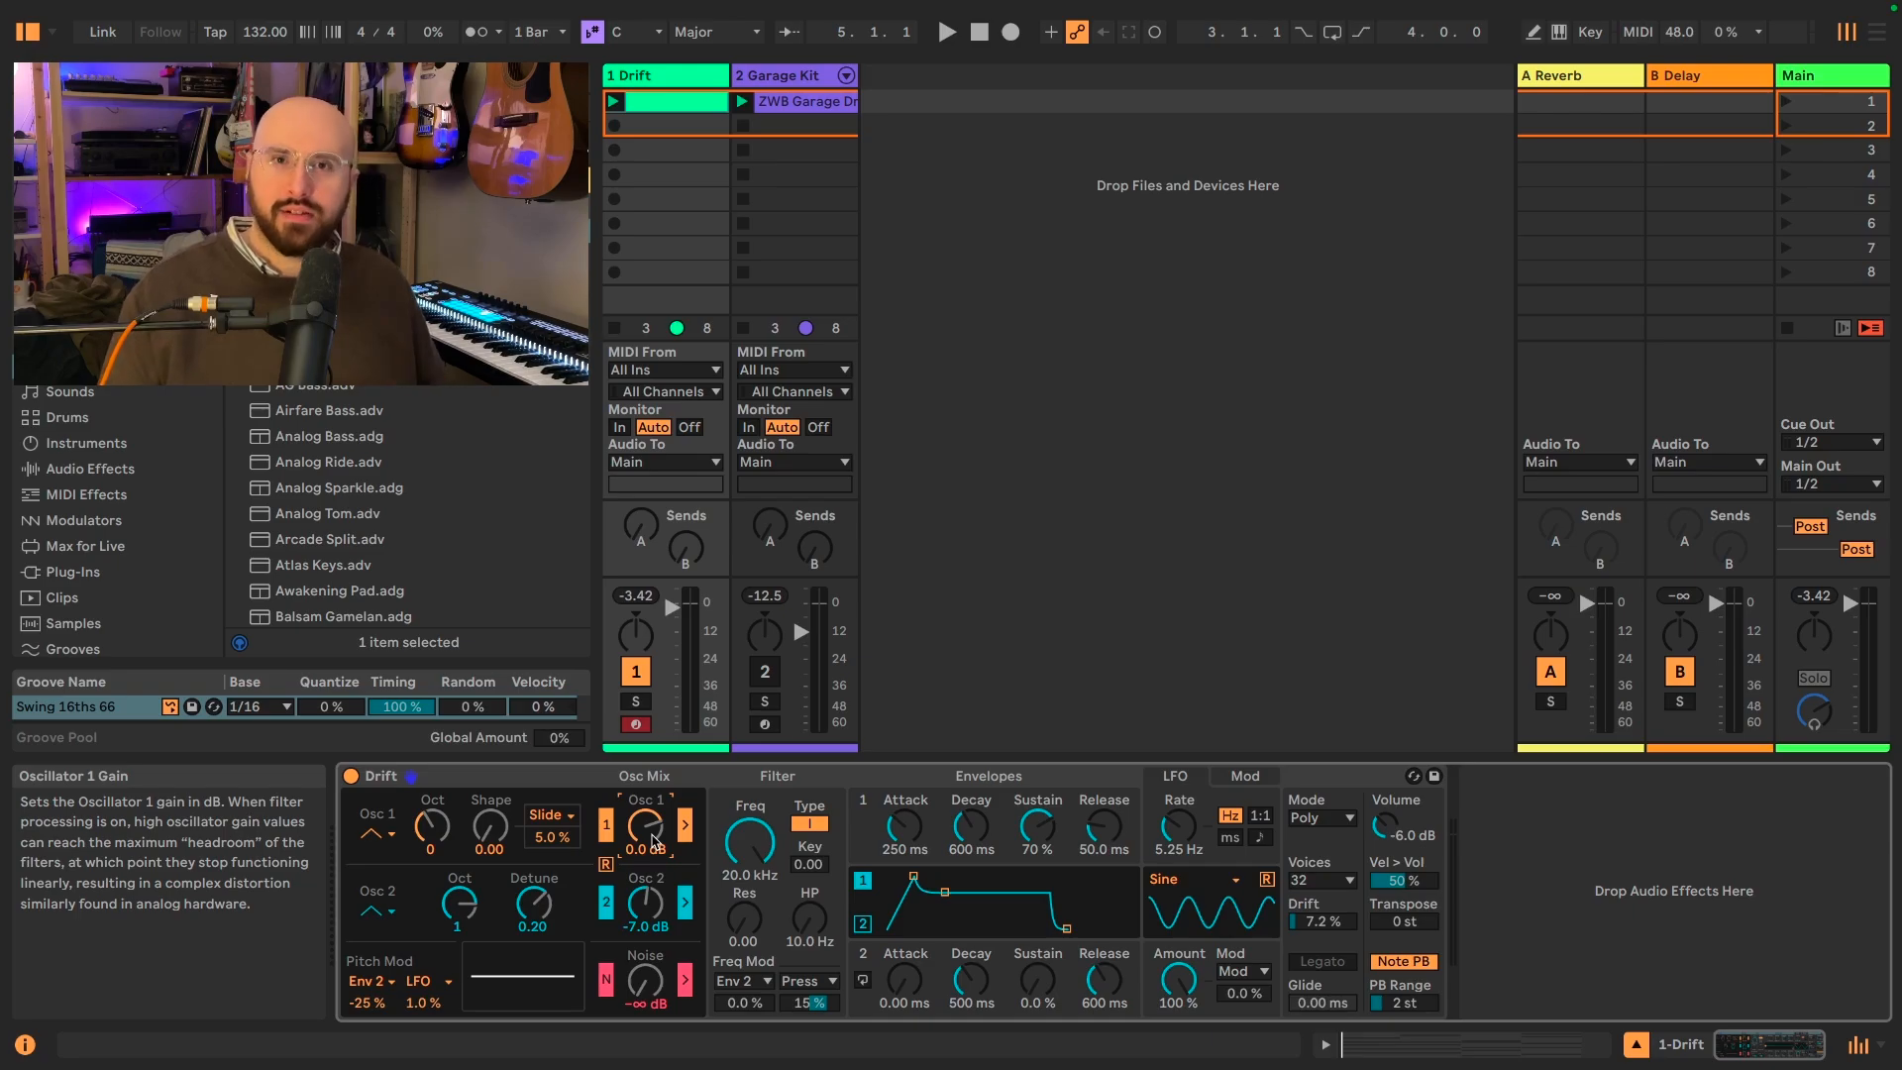
pyautogui.press('space')
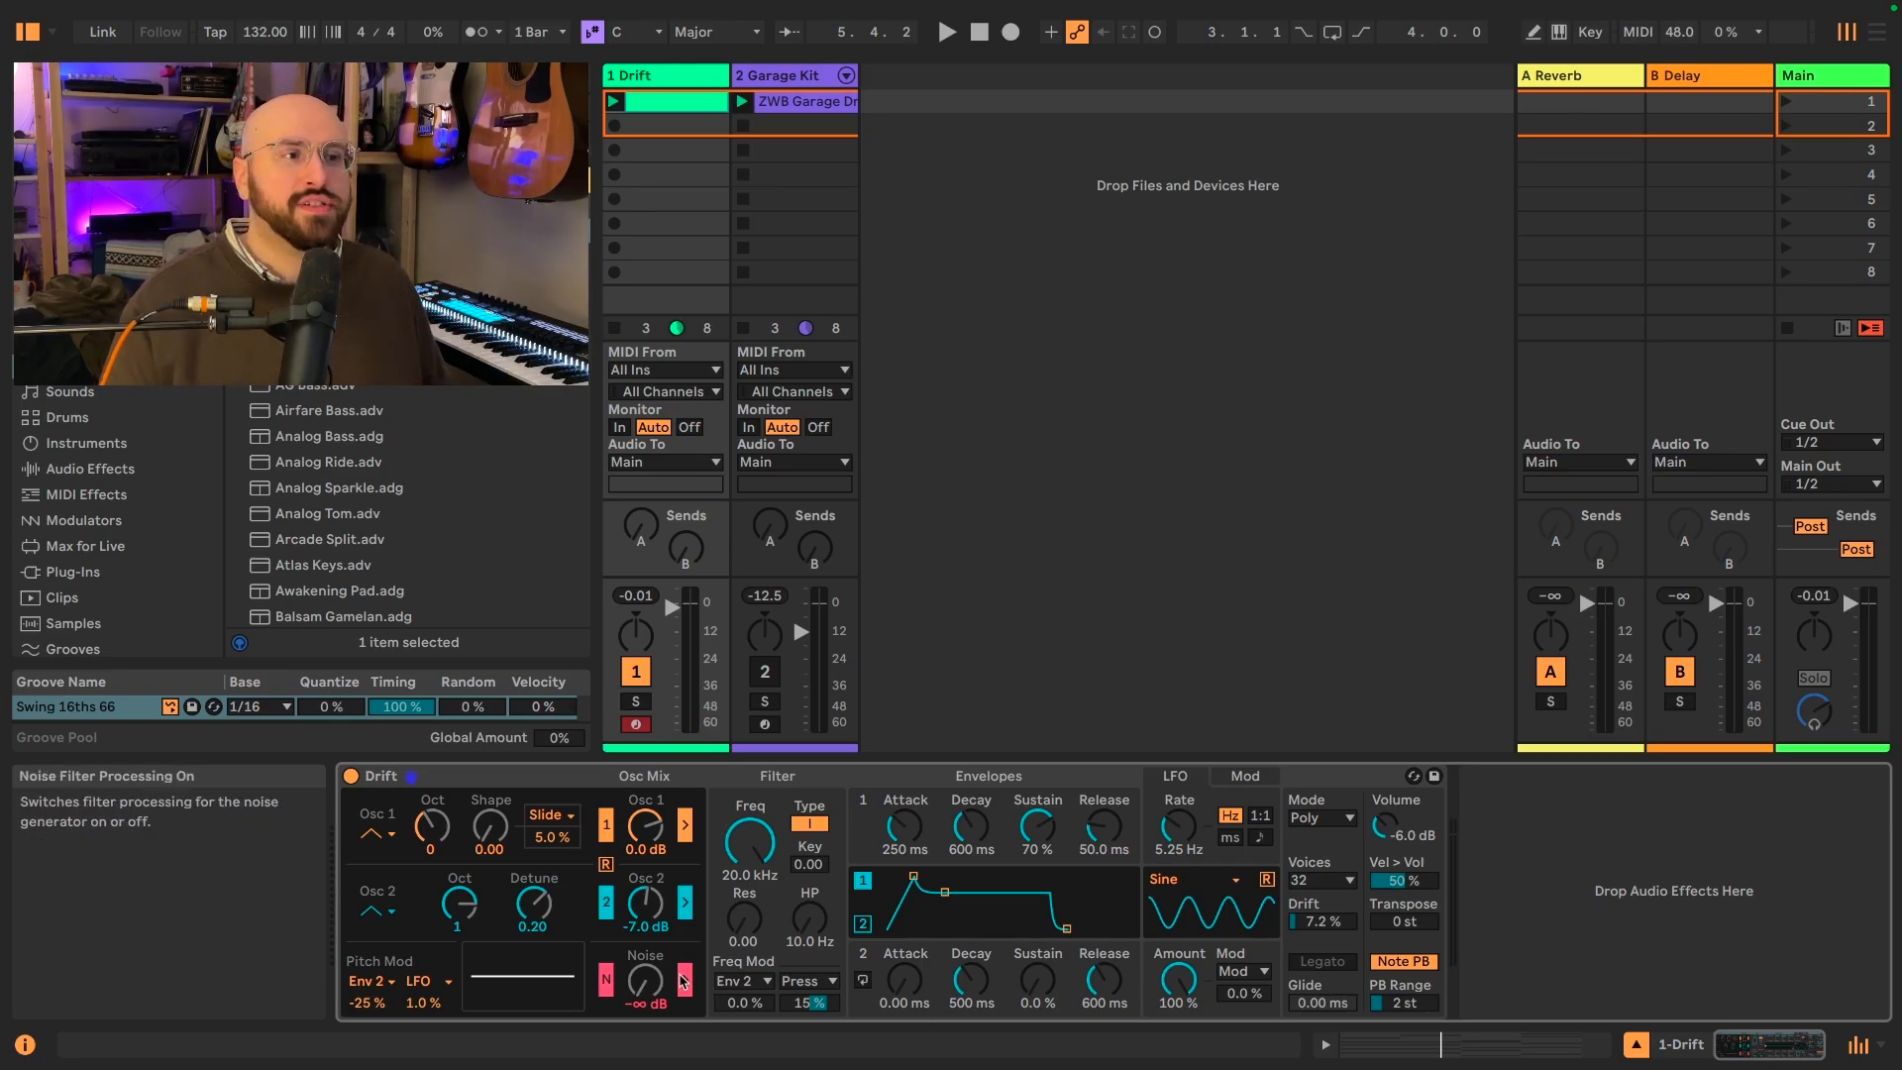
# Step: Bring Drift's noise level up from -inf to -29 dB while the clip plays
pyautogui.press('space')
pyautogui.moveTo(662, 983); pyautogui.dragTo(662, 969)
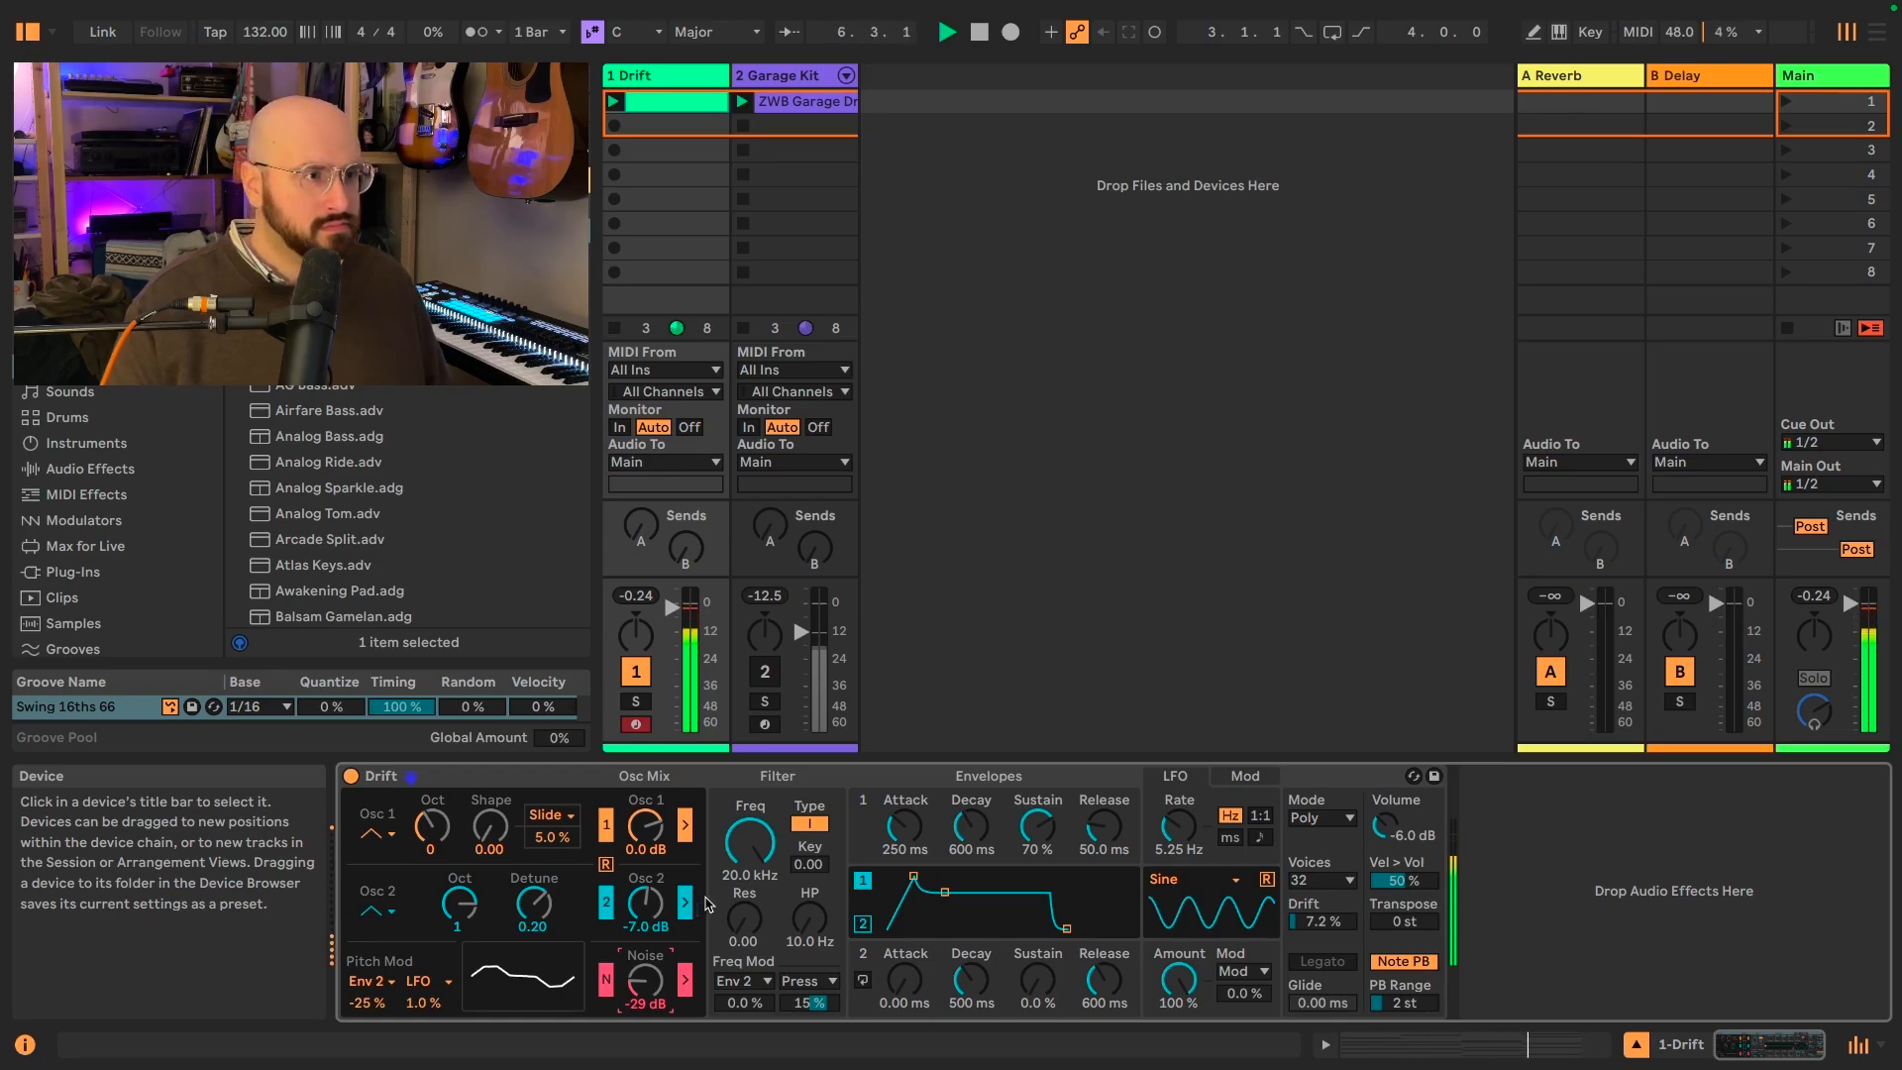
pyautogui.press('space')
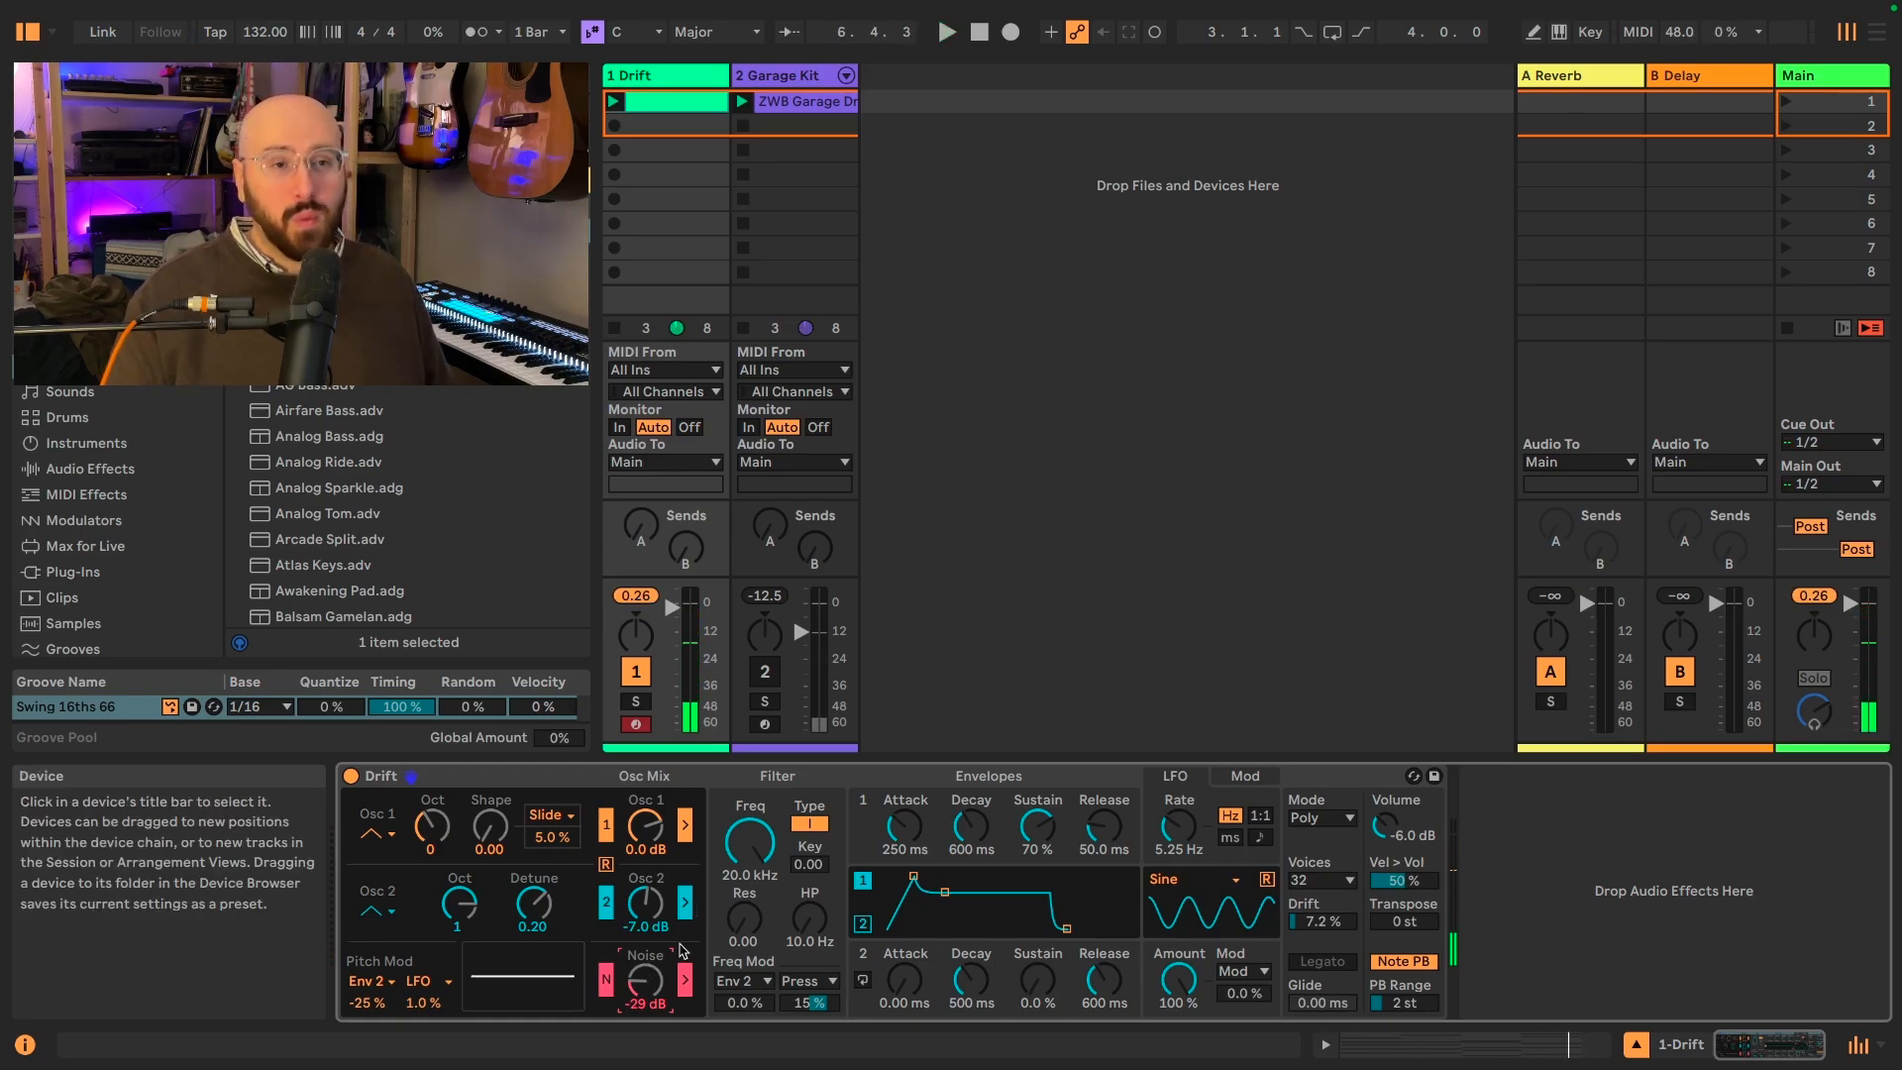